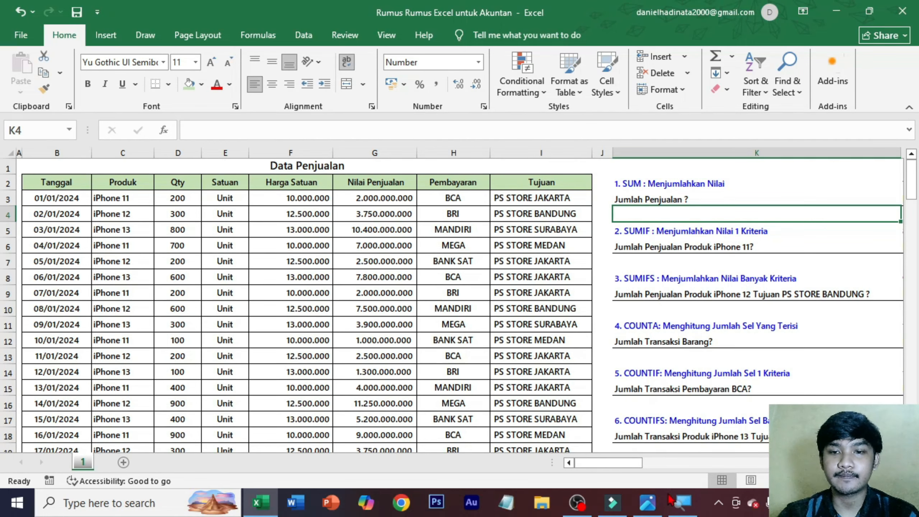
Switch to the Photos app and examine the accounting job vacancy screenshots for their Excel skill requirements
click(648, 503)
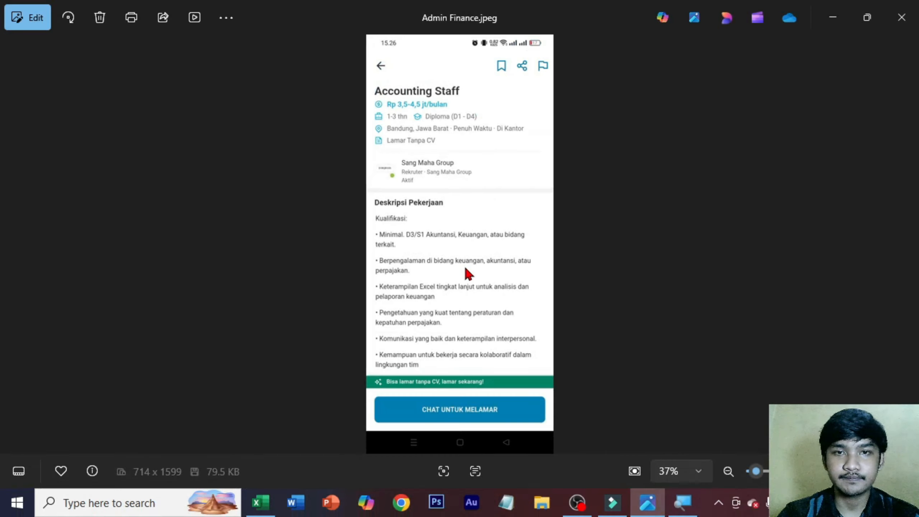
key(Right)
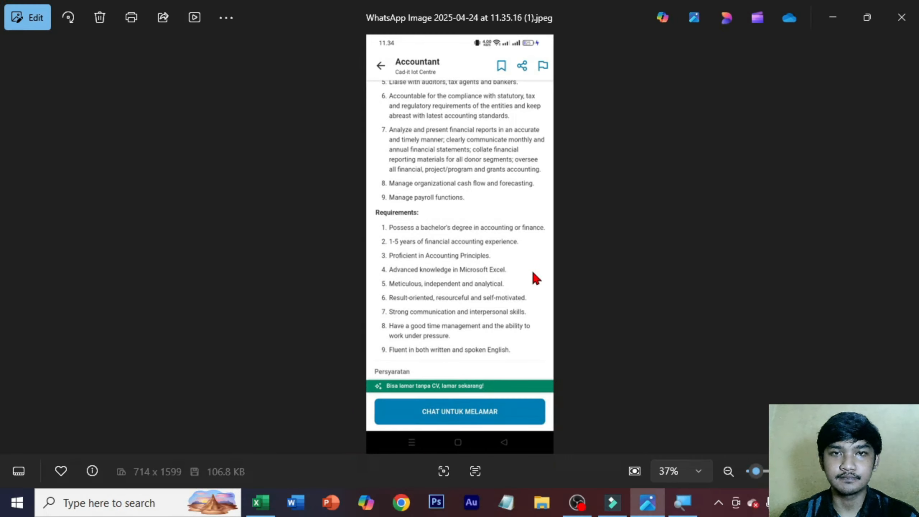
key(Left)
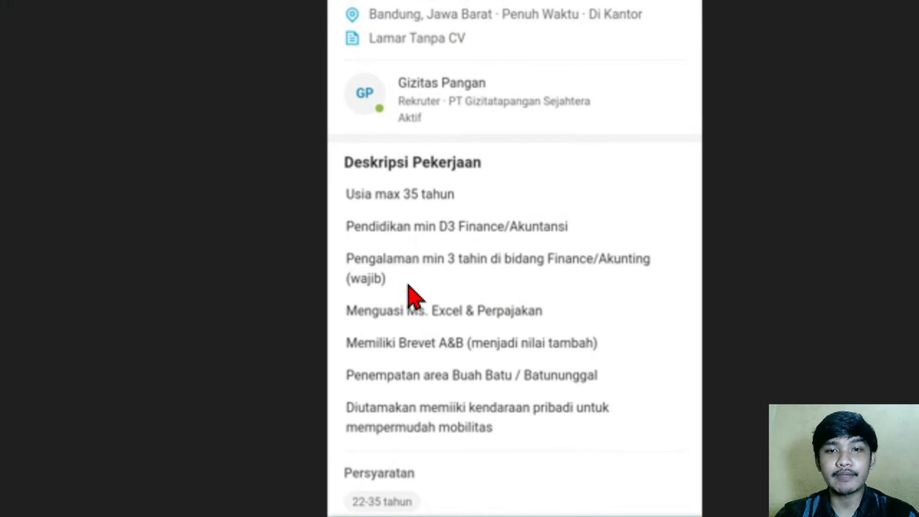
key(Left)
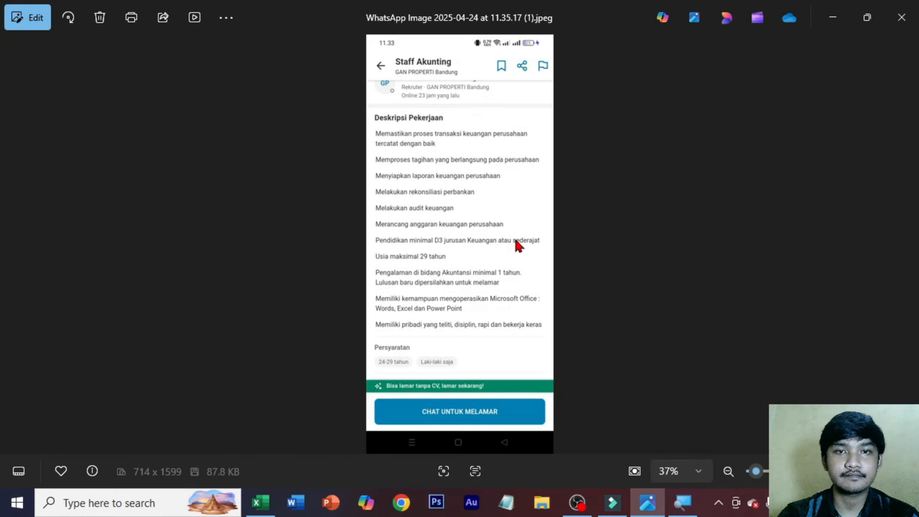
key(Right)
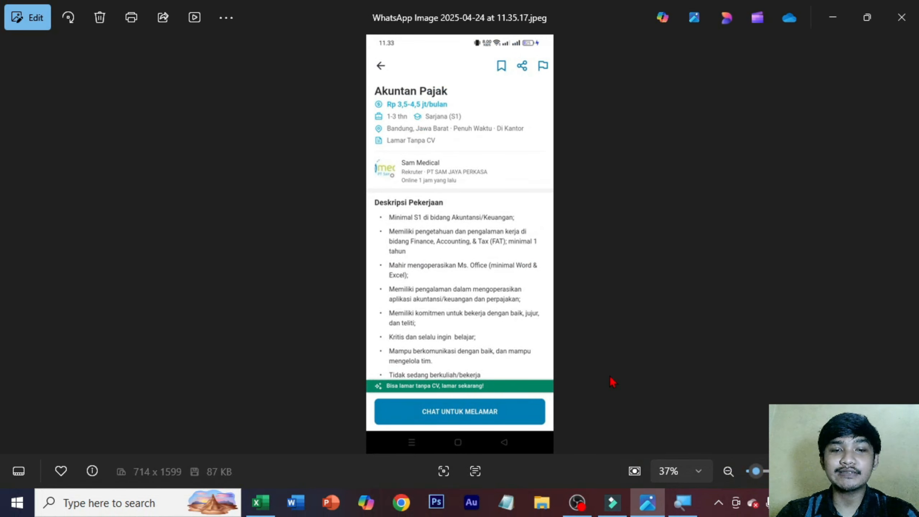
Switch back to the Excel workbook and examine the Data Penjualan table's columns from Tanggal to Tujuan
mouse_move(271, 504)
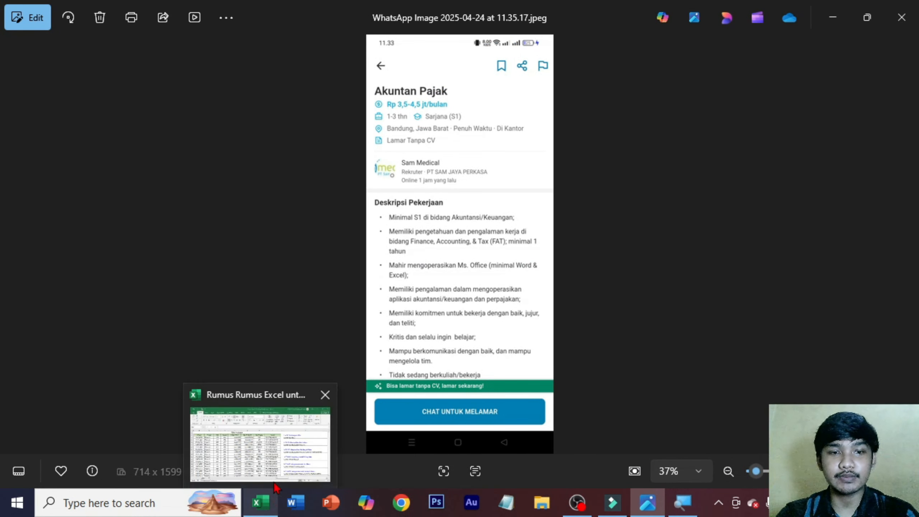
click(286, 464)
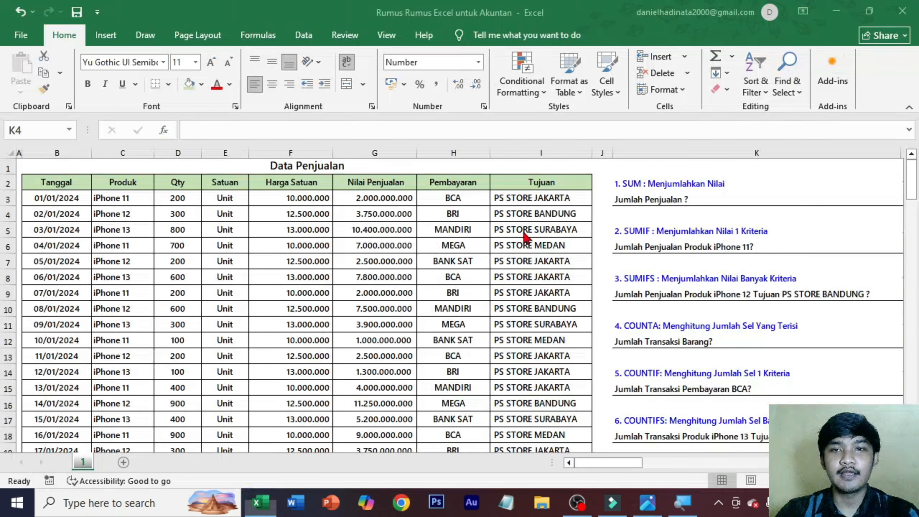
click(720, 196)
click(716, 213)
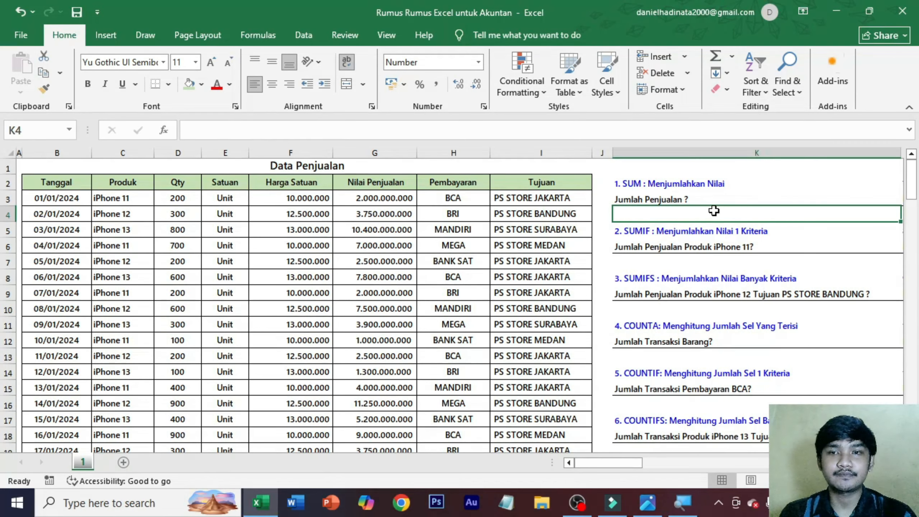
click(368, 165)
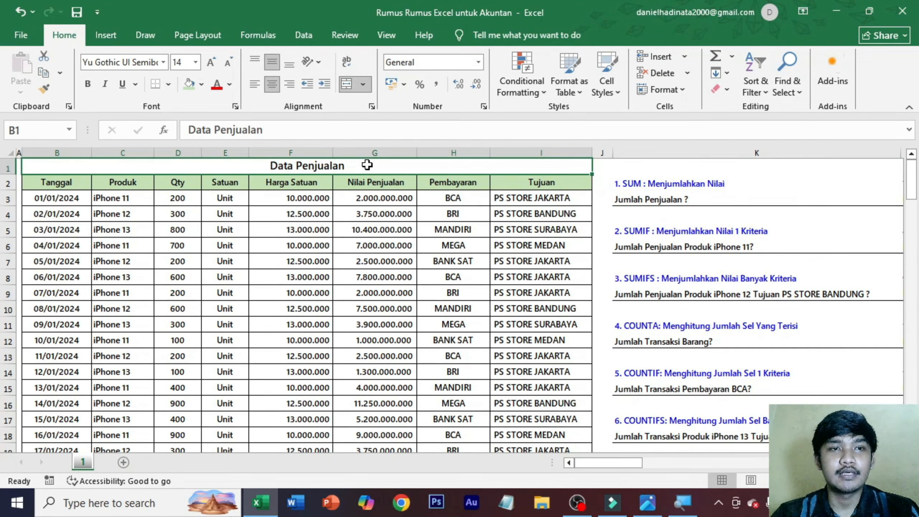
right_click(77, 182)
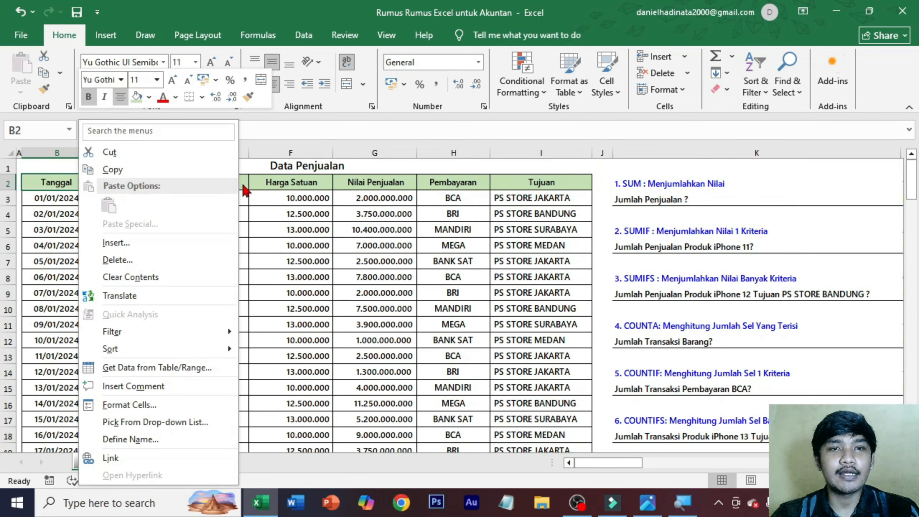
key(Escape)
click(131, 181)
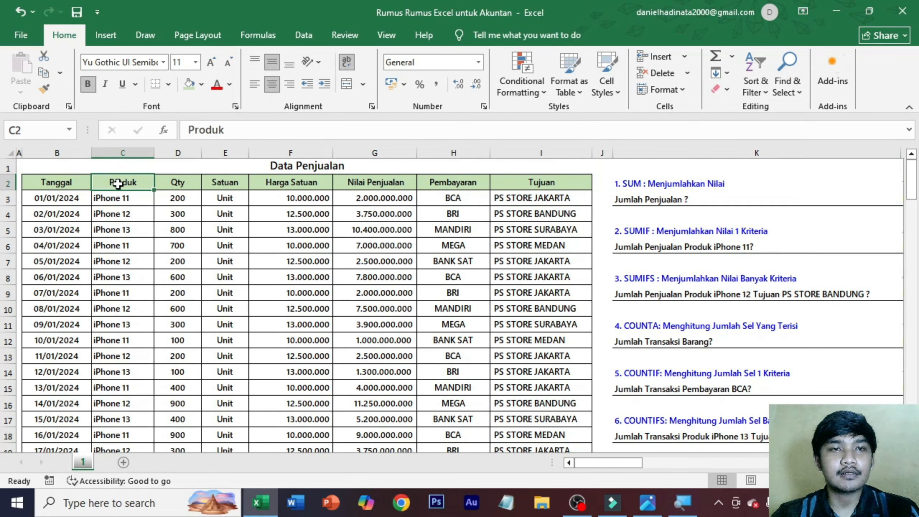
click(176, 183)
click(234, 182)
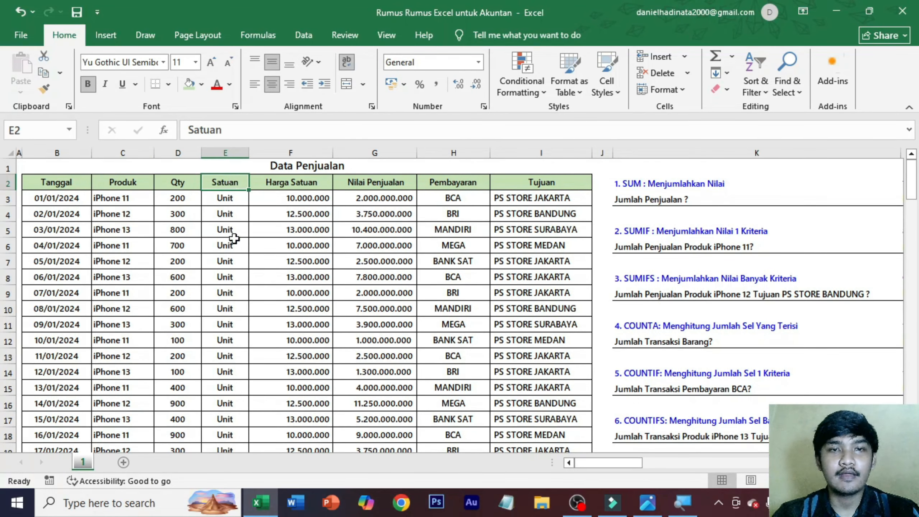
click(298, 183)
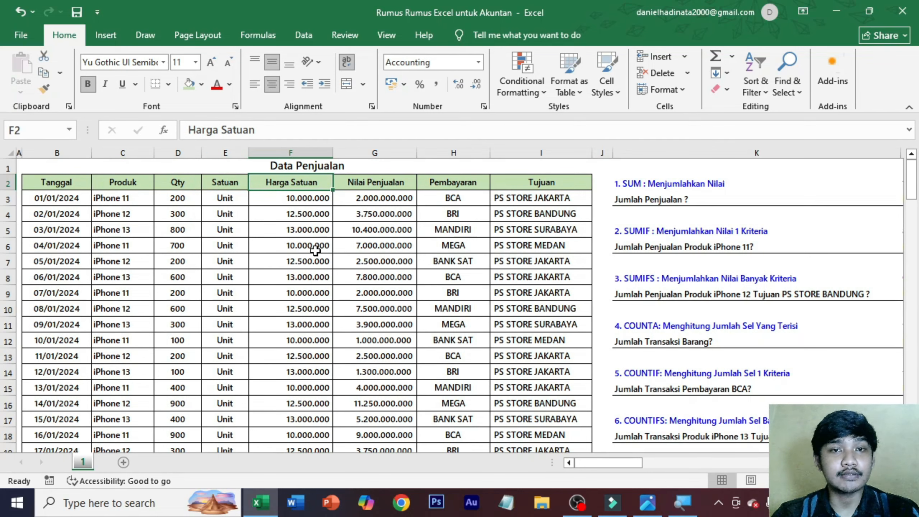
click(373, 188)
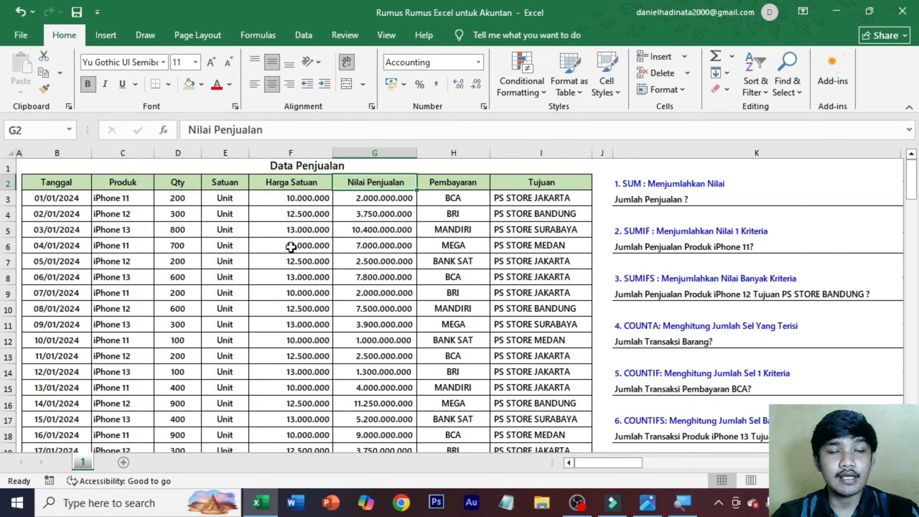
click(190, 200)
click(385, 197)
click(449, 200)
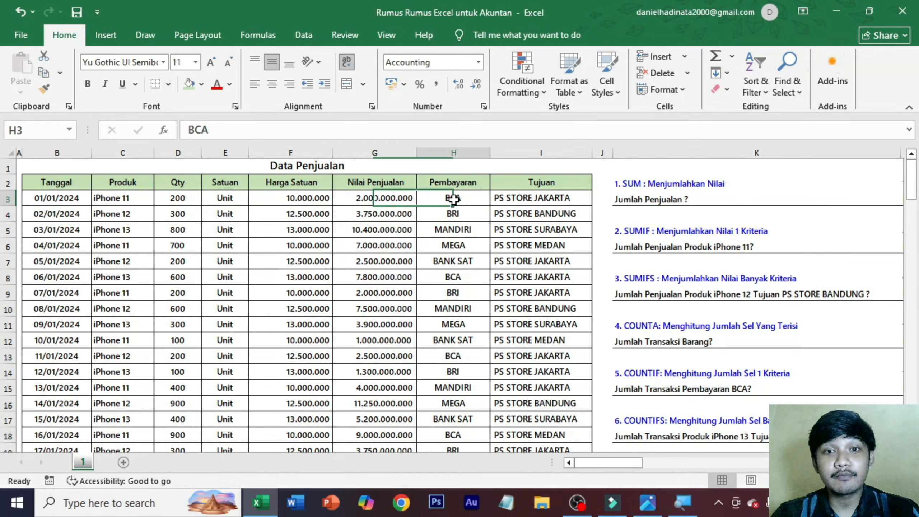
click(550, 201)
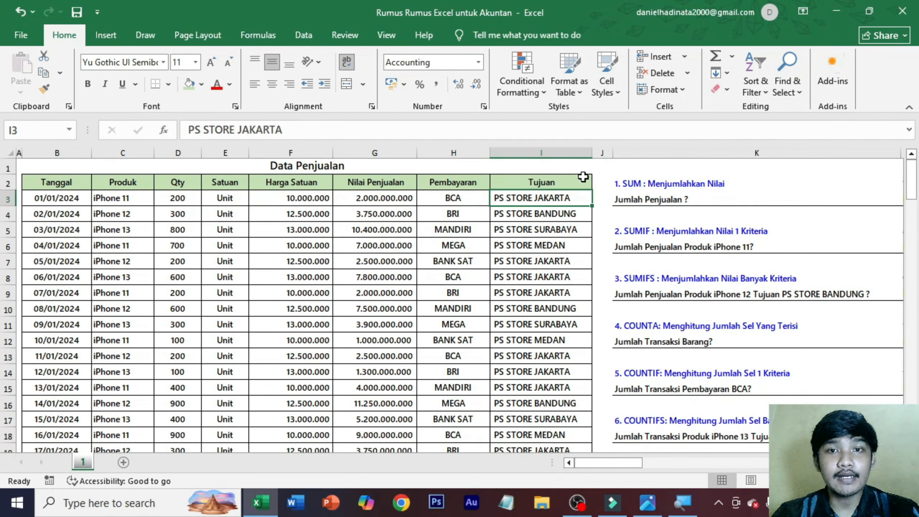
Examine the SUM question about Jumlah Penjualan and the full extent of the Nilai Penjualan column
click(682, 217)
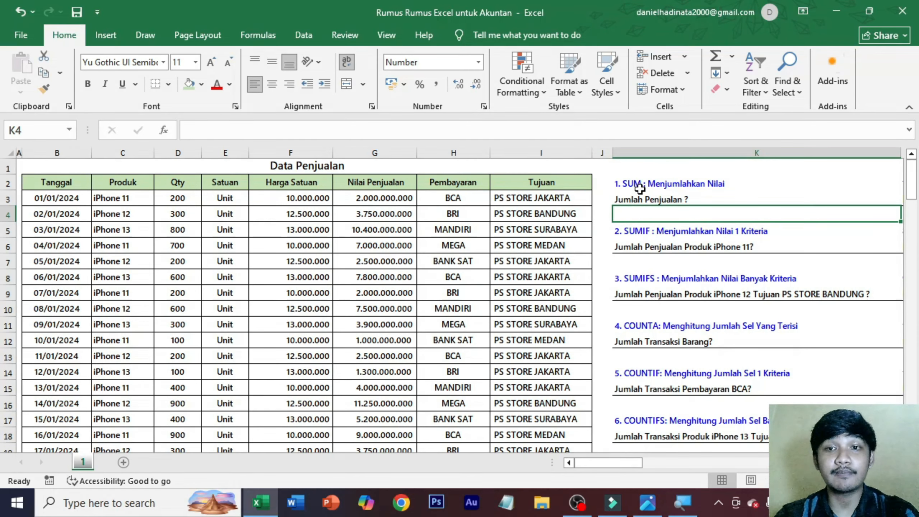
click(674, 184)
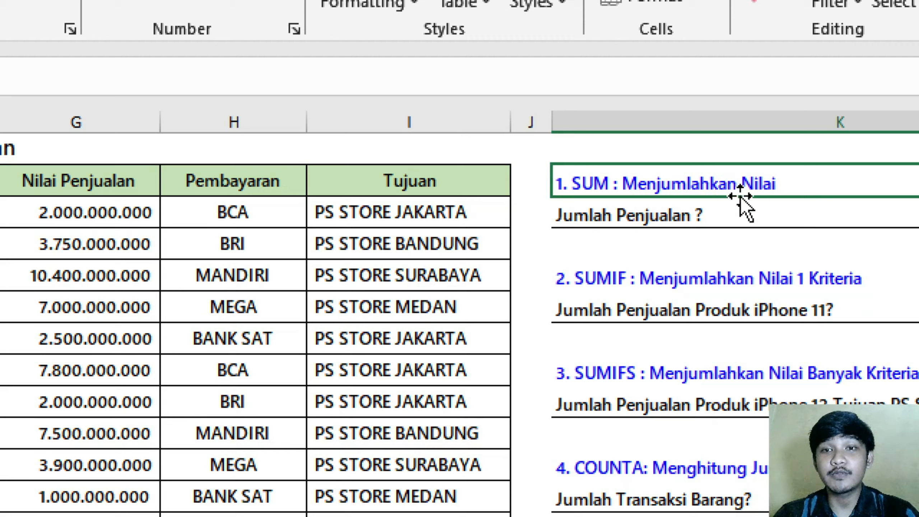
click(680, 214)
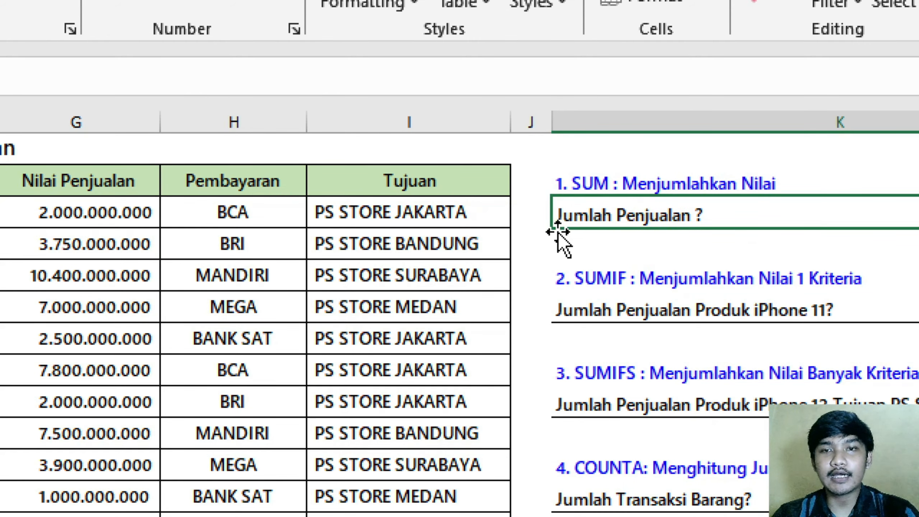
click(736, 247)
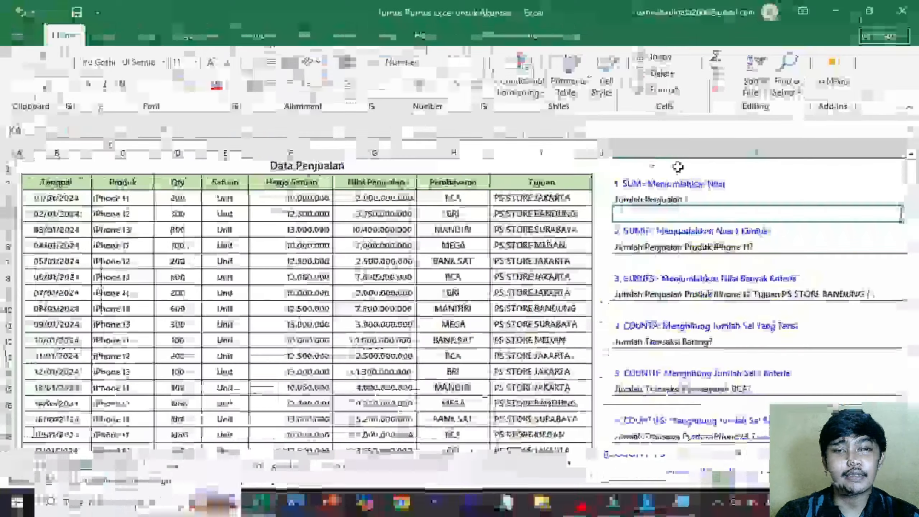
click(120, 214)
key(ctrl+Down)
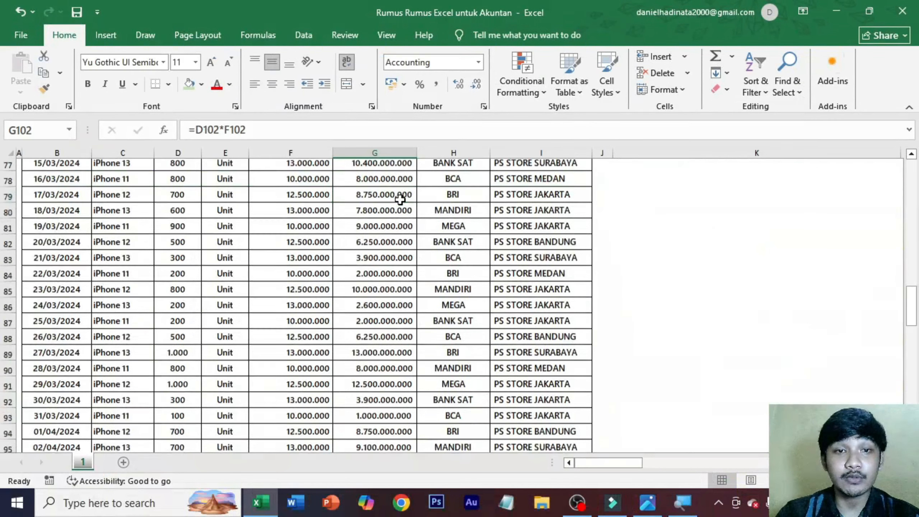
key(ctrl+Up)
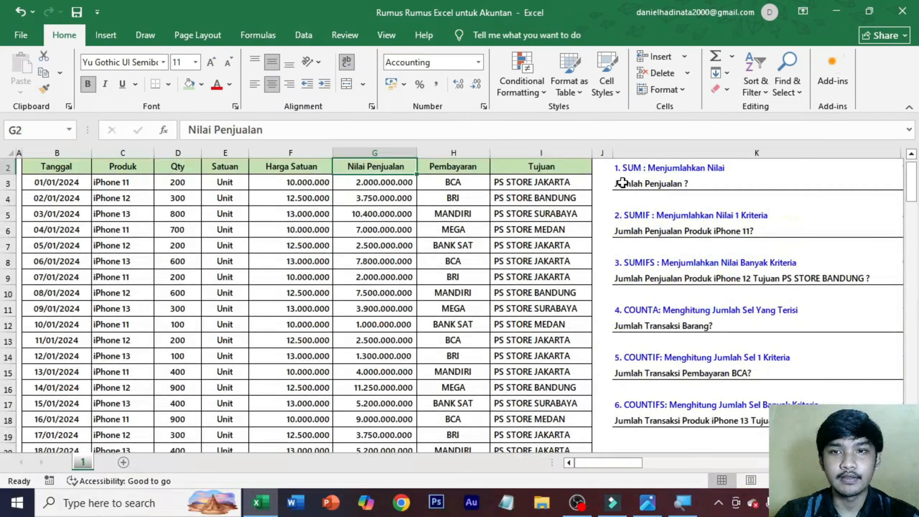
Total the Nilai Penjualan column by entering =SUM(G3:G102) in K4, beneath the Jumlah Penjualan question
click(643, 199)
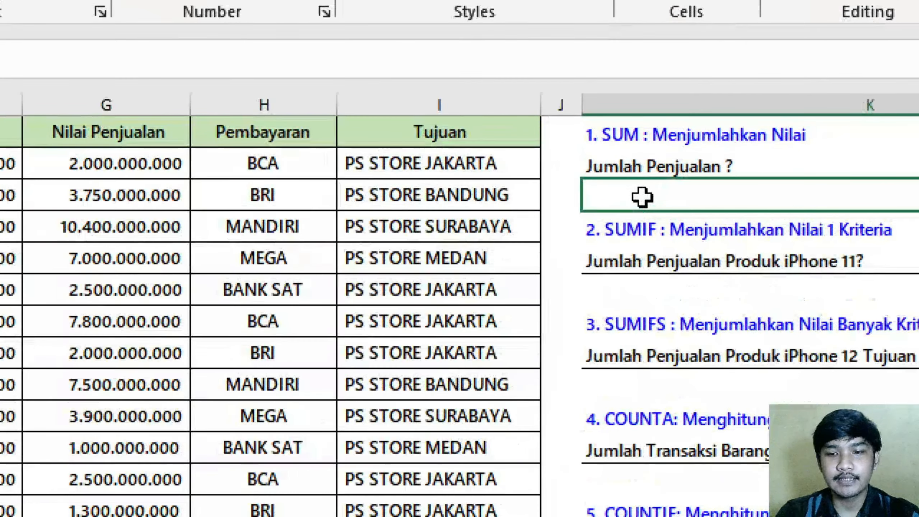
double_click(643, 197)
text(=)
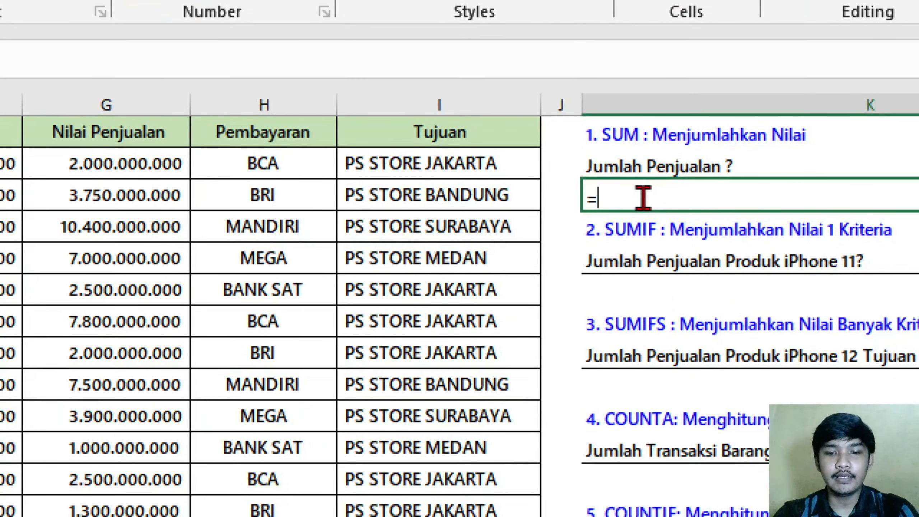
text(sum)
key(Tab)
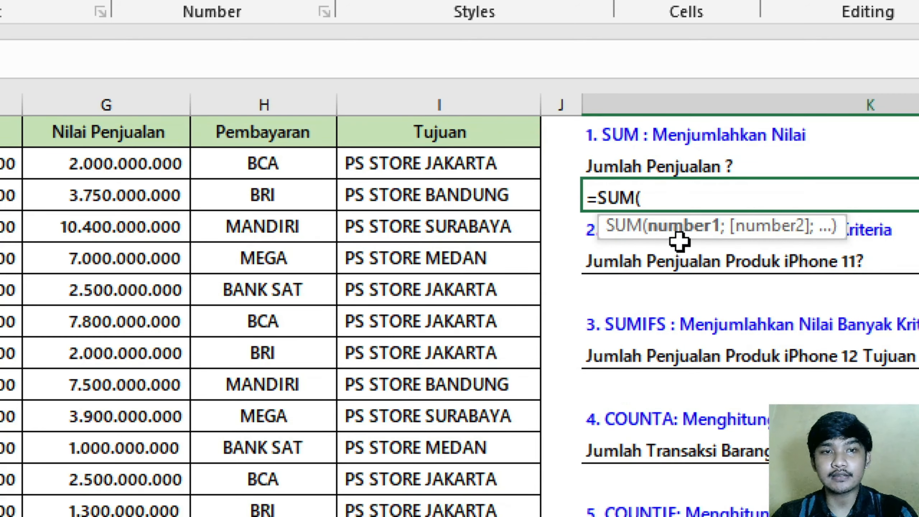
scroll(438, 273, up, 1)
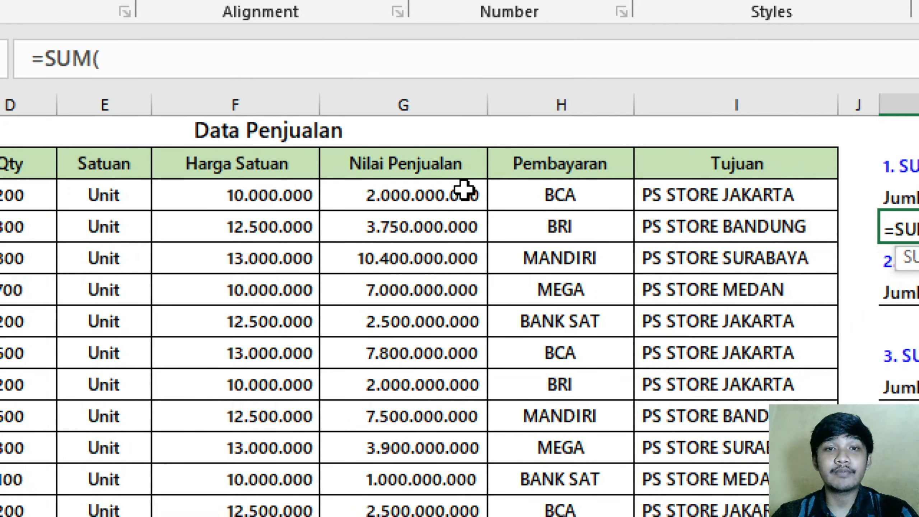
click(440, 185)
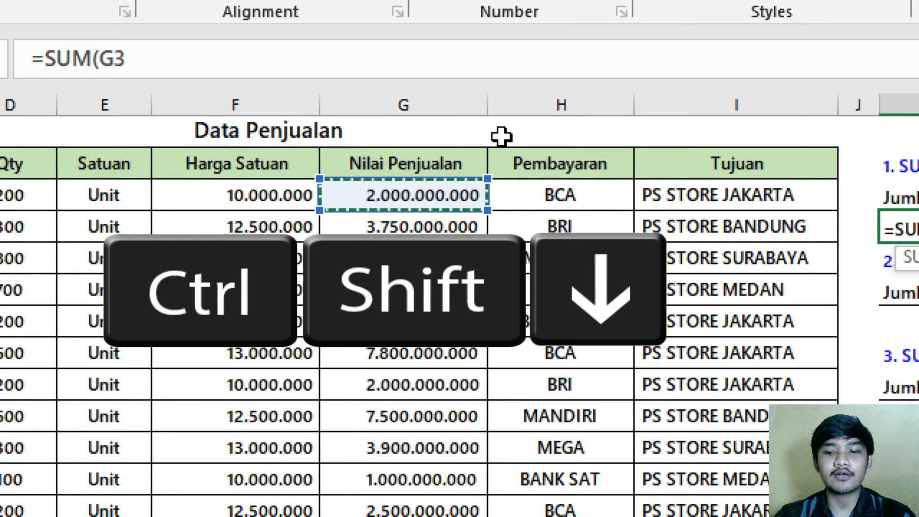
key(ctrl+shift+Down)
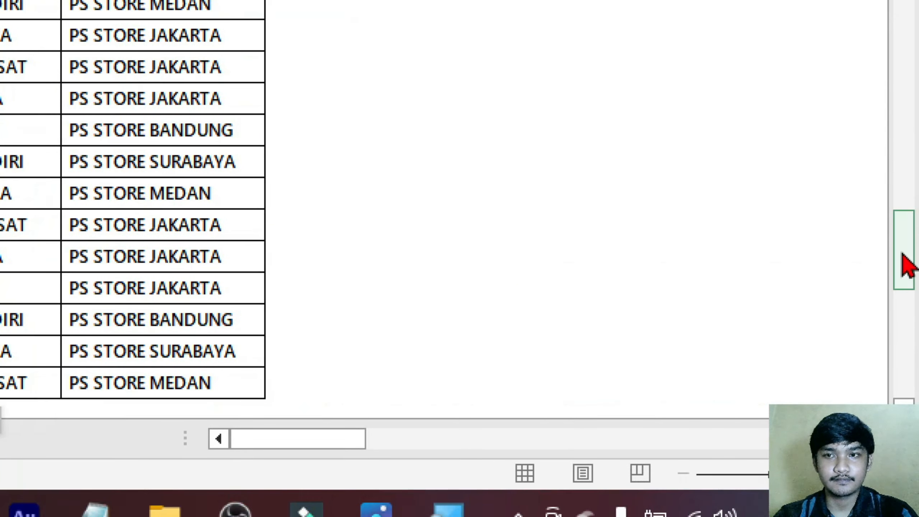
drag(904, 265, 904, 54)
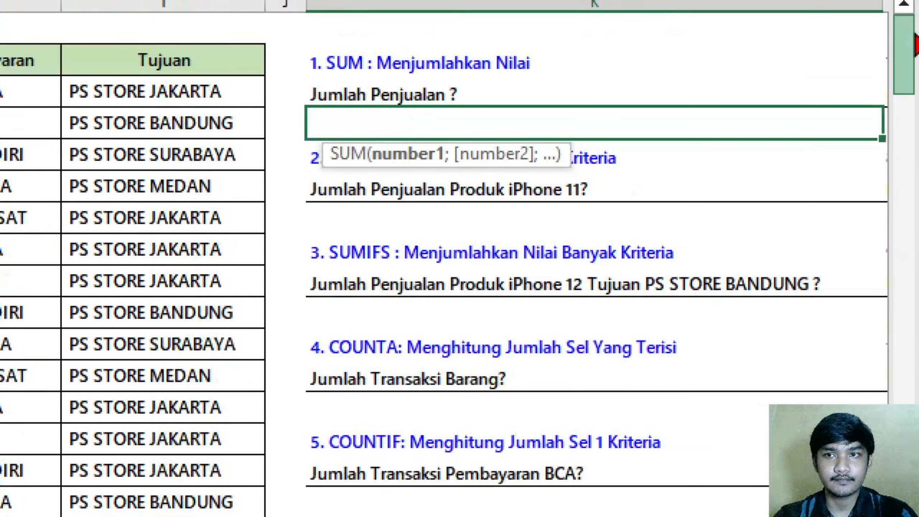
text())
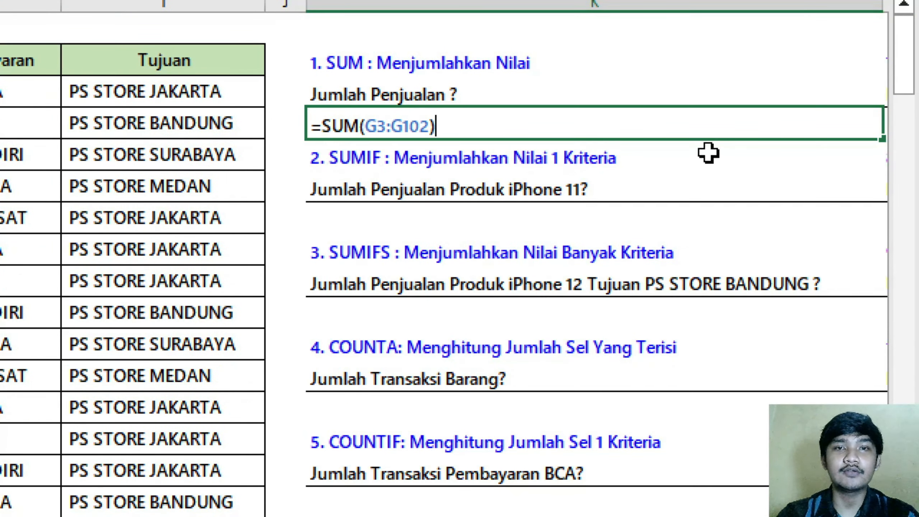
key(Return)
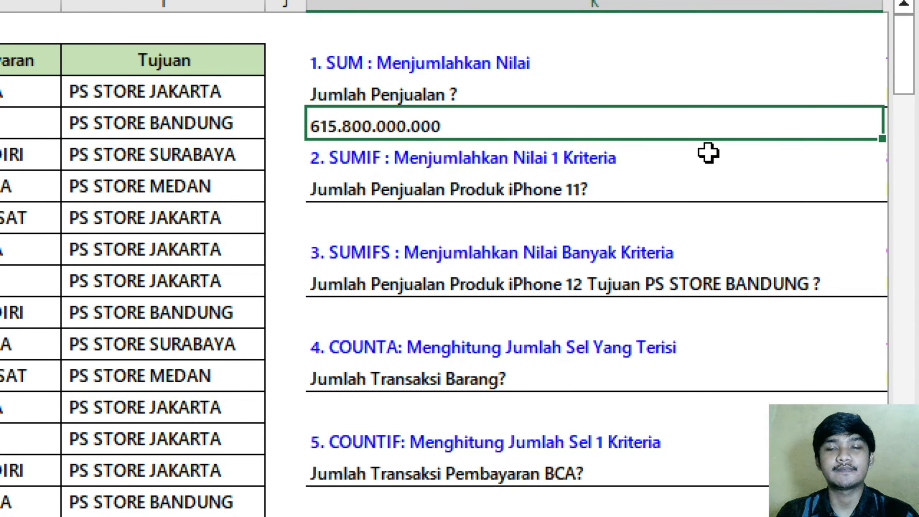
Colour the words "iPhone 11" red in the question text under the SUMIF heading
click(708, 153)
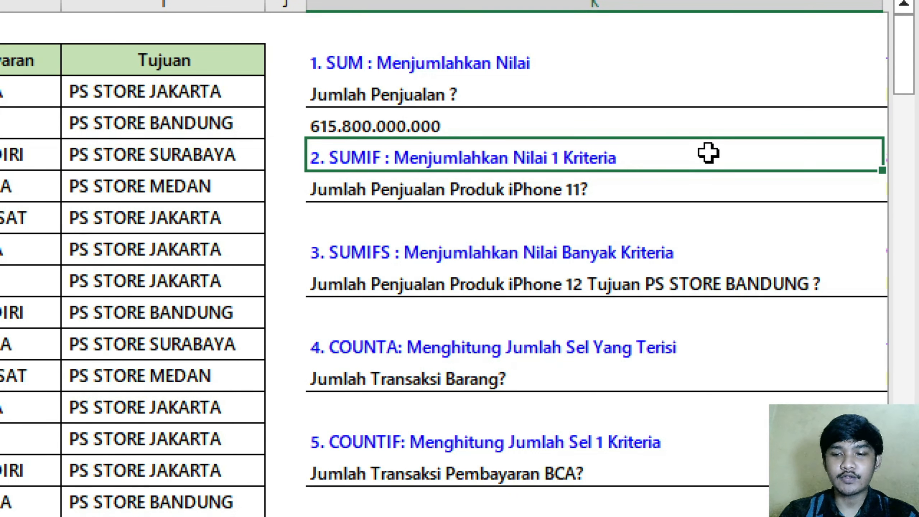
key(Down)
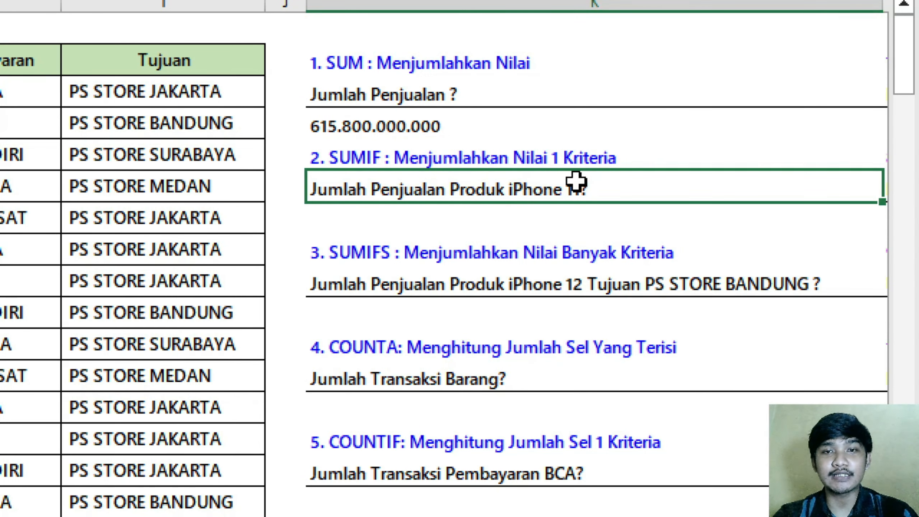
double_click(524, 188)
double_click(574, 188)
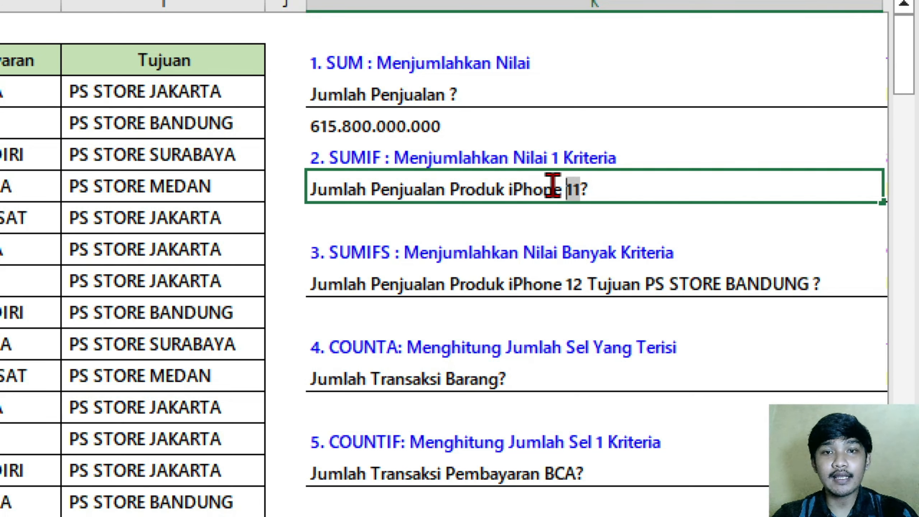
drag(554, 186, 556, 196)
click(595, 141)
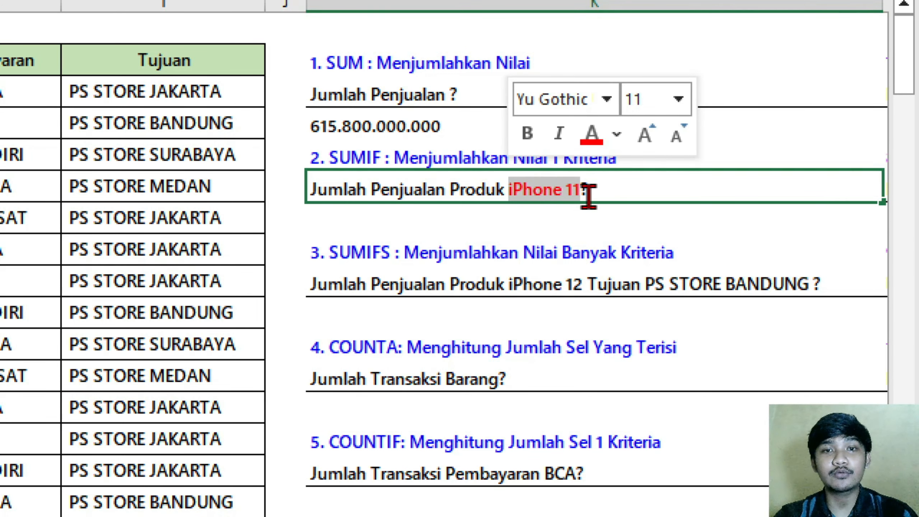
Start a SUMIF formula in K7, beneath the iPhone 11 question, with the Produk cells C3:C102 as its range
click(630, 188)
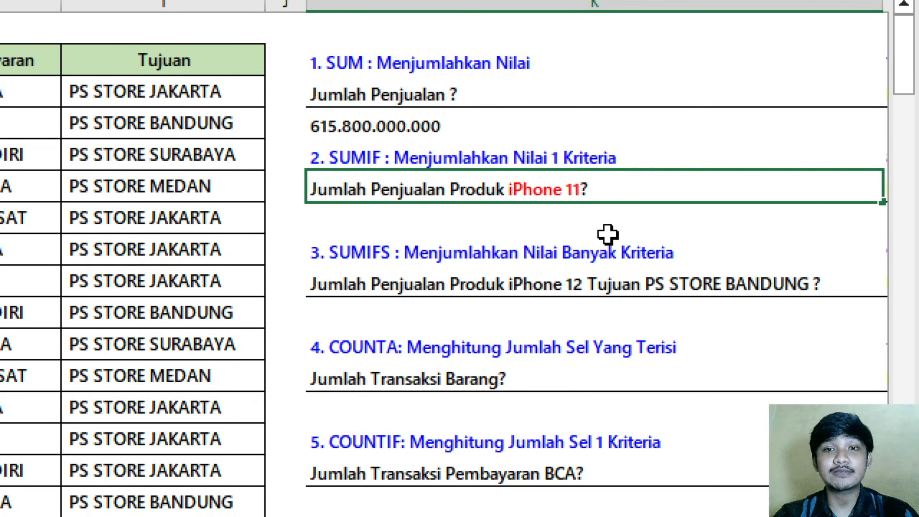
click(591, 214)
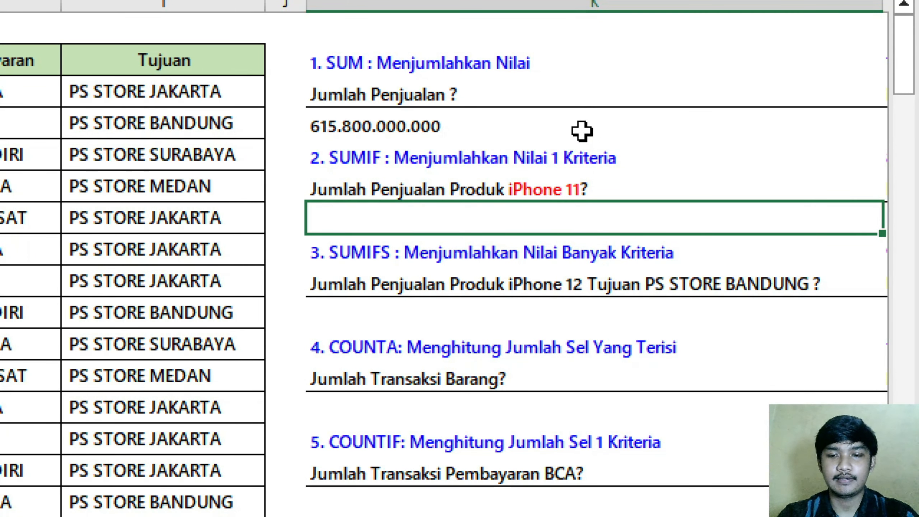
text(=s)
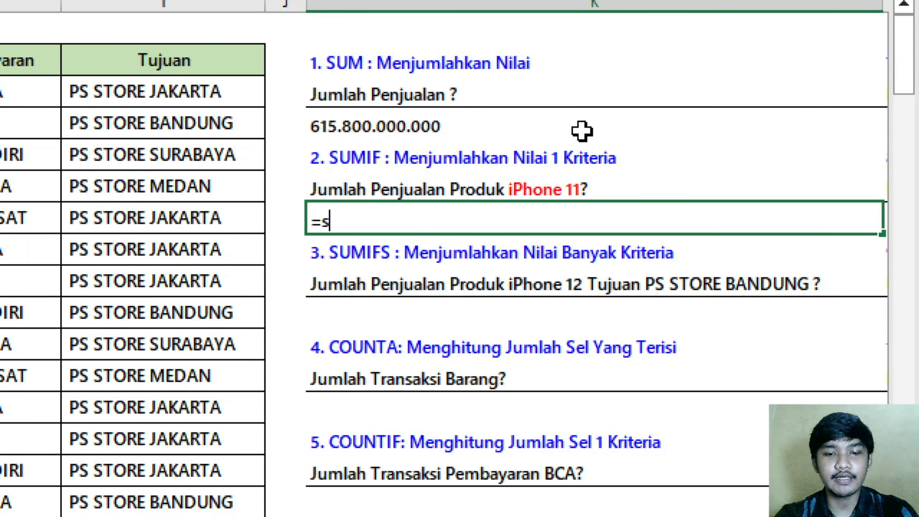
text(umif)
key(Tab)
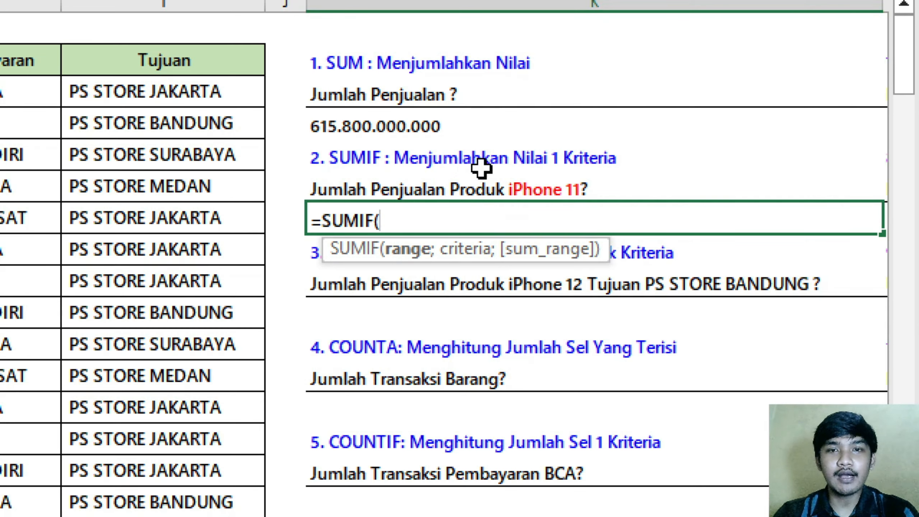
scroll(362, 250, left, 6)
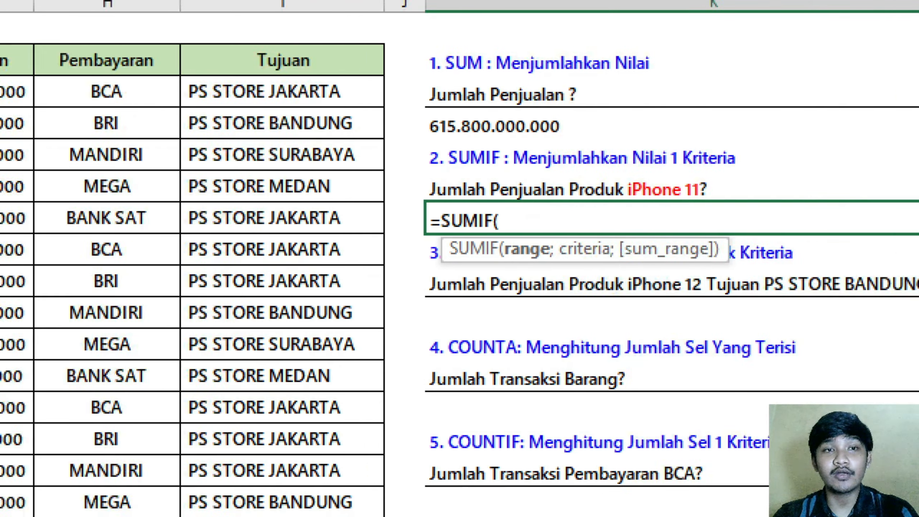
click(277, 90)
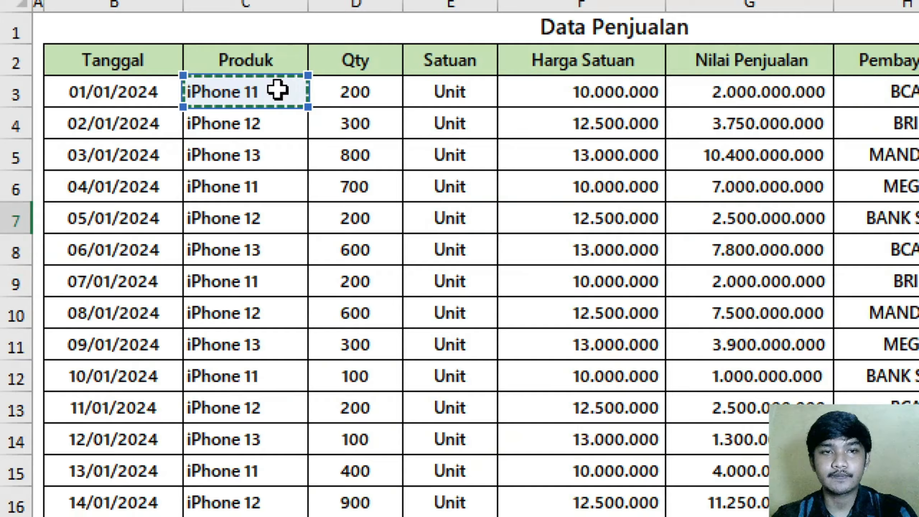
key(ctrl+shift+Down)
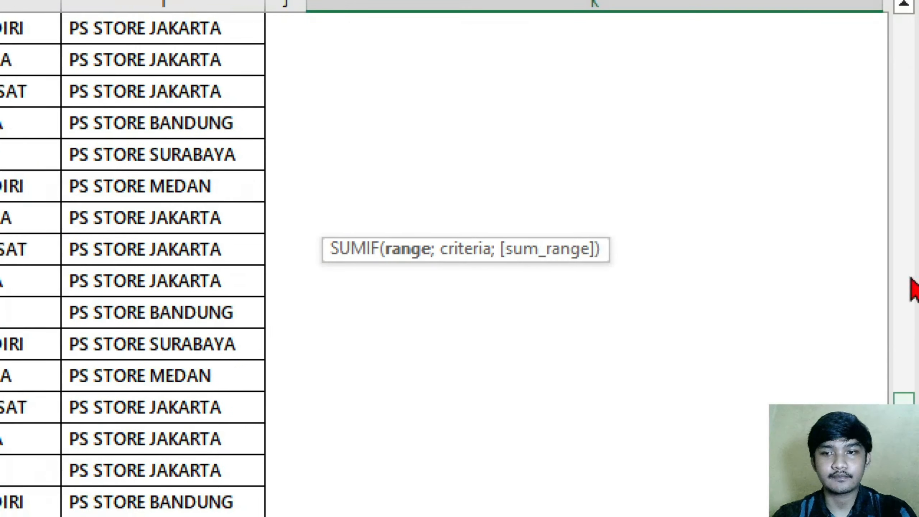
drag(911, 278, 898, 15)
Complete the SUMIF formula with the criterion "iPhone 11" and the Nilai Penjualan cells G3:G102 as sum range
text(;"iPhone 11)
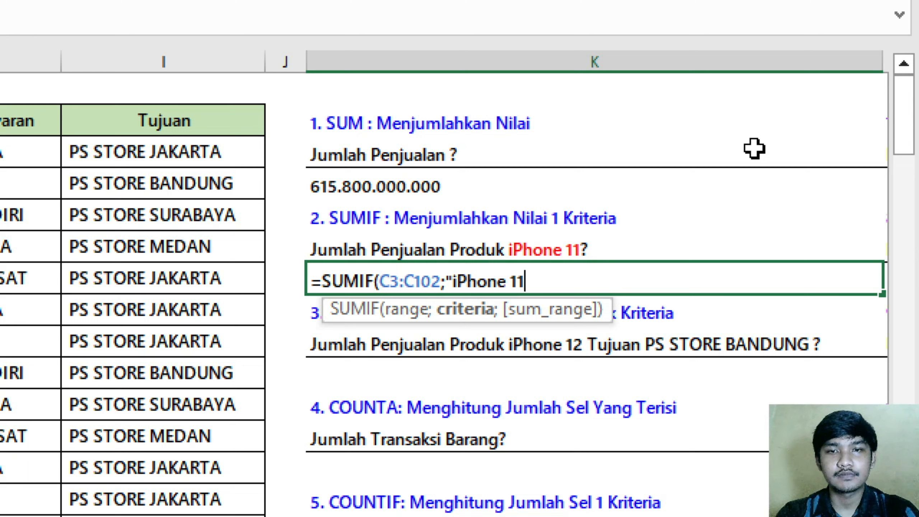
text(";)
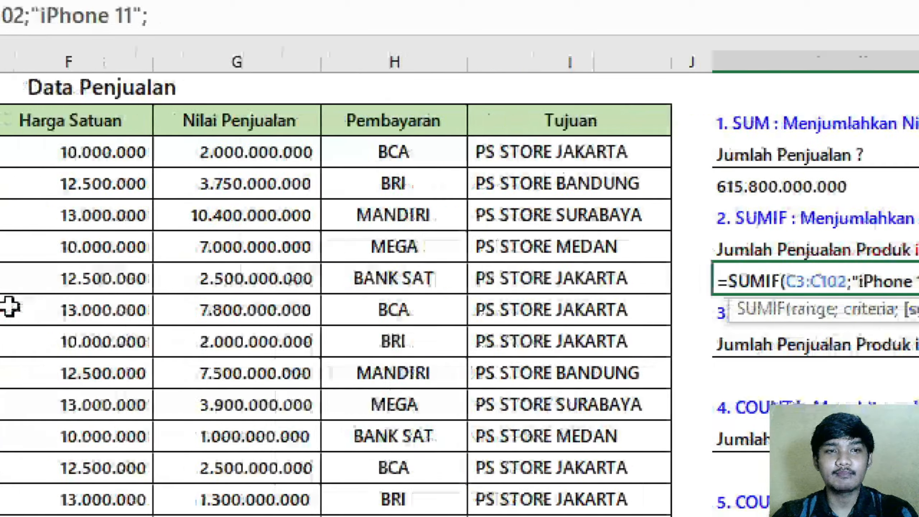
click(219, 152)
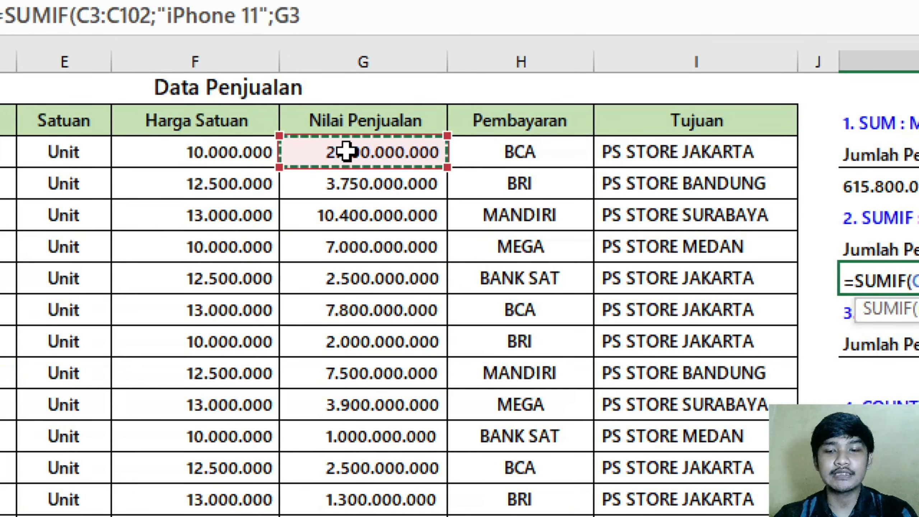
key(ctrl+shift+Down)
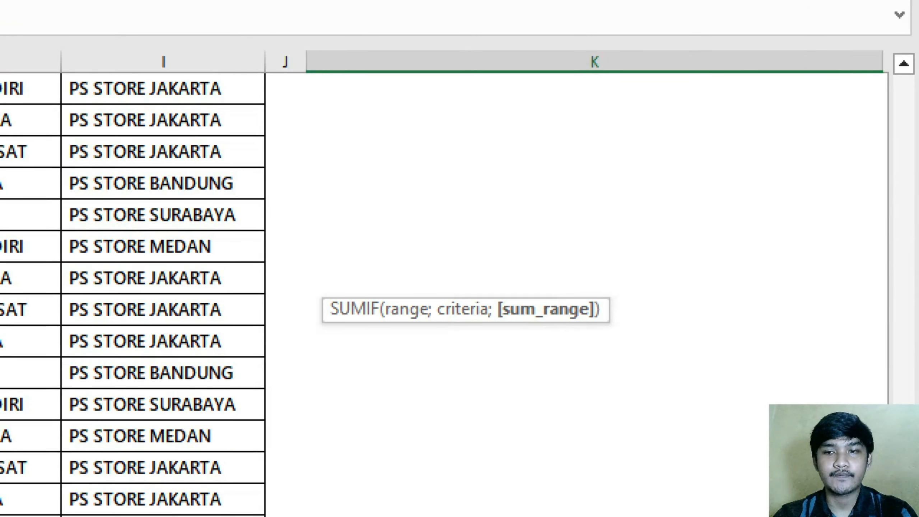
drag(904, 471, 903, 73)
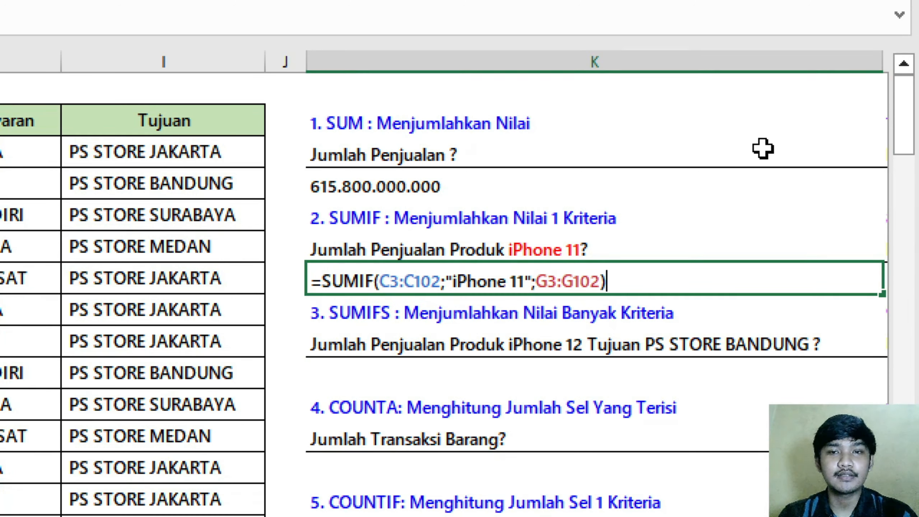
key(ctrl+Return)
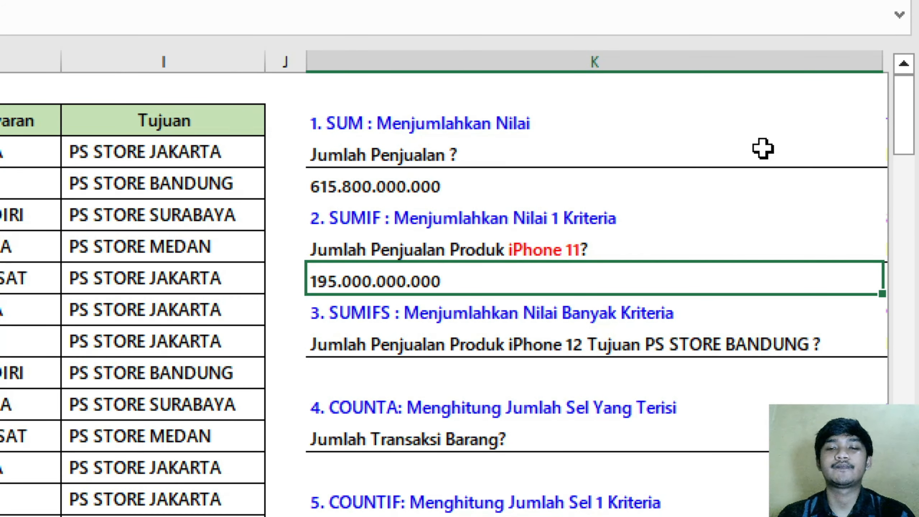
Colour the words "iPhone 12" and "PS STORE BANDUNG" red in the question text under the SUMIFS heading
scroll(610, 357, down, 2)
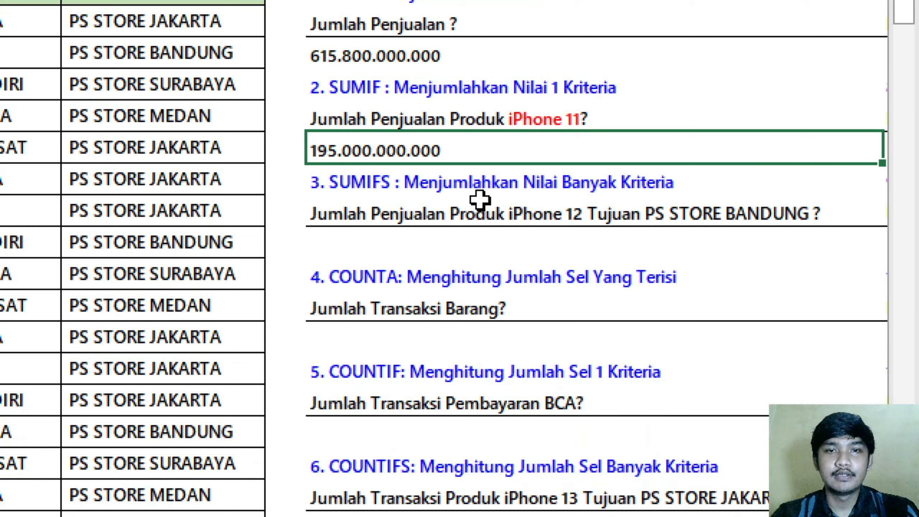
click(481, 180)
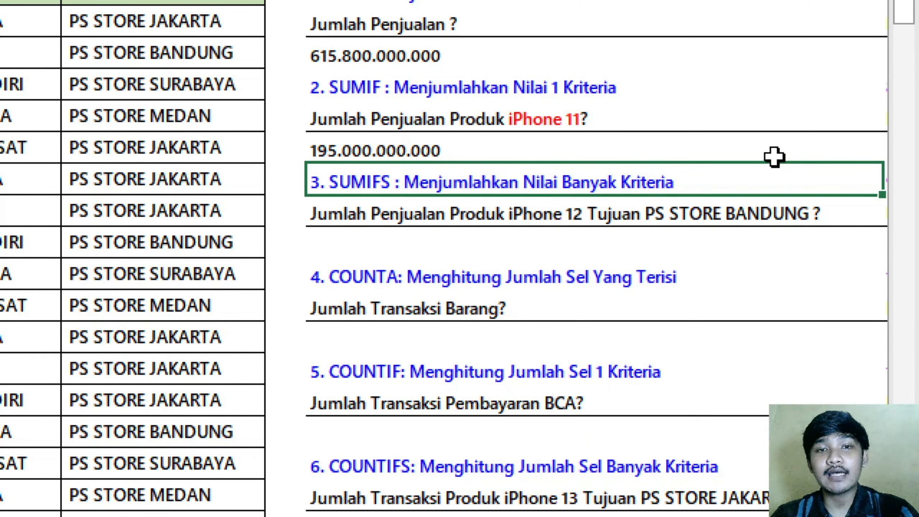
key(Down)
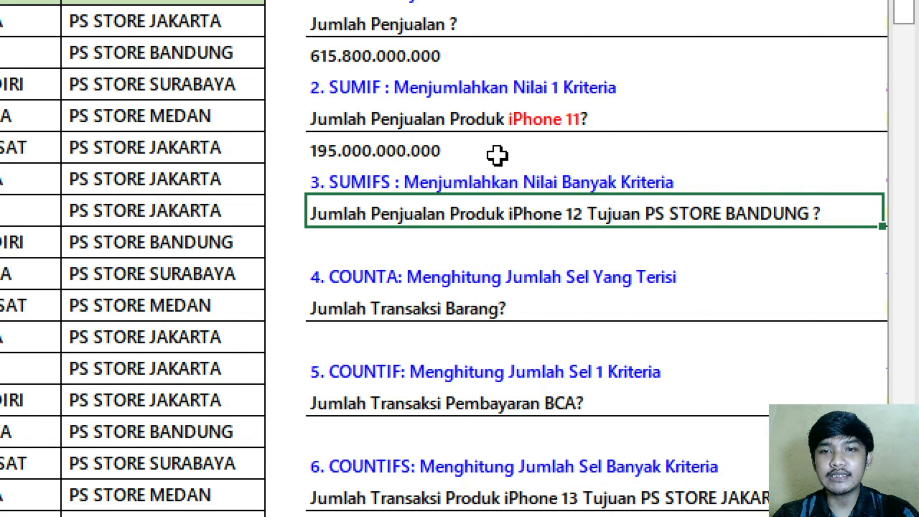
double_click(581, 213)
drag(582, 214, 511, 214)
click(590, 163)
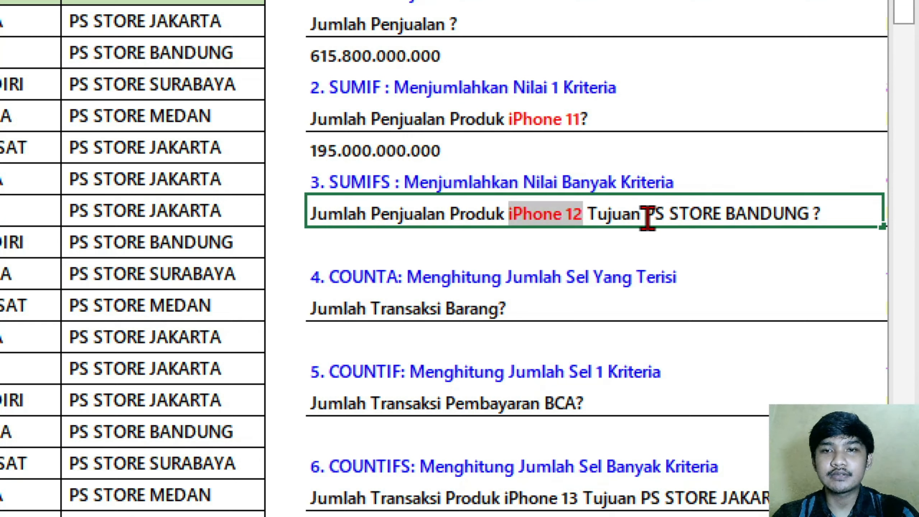
drag(647, 213, 809, 225)
click(806, 180)
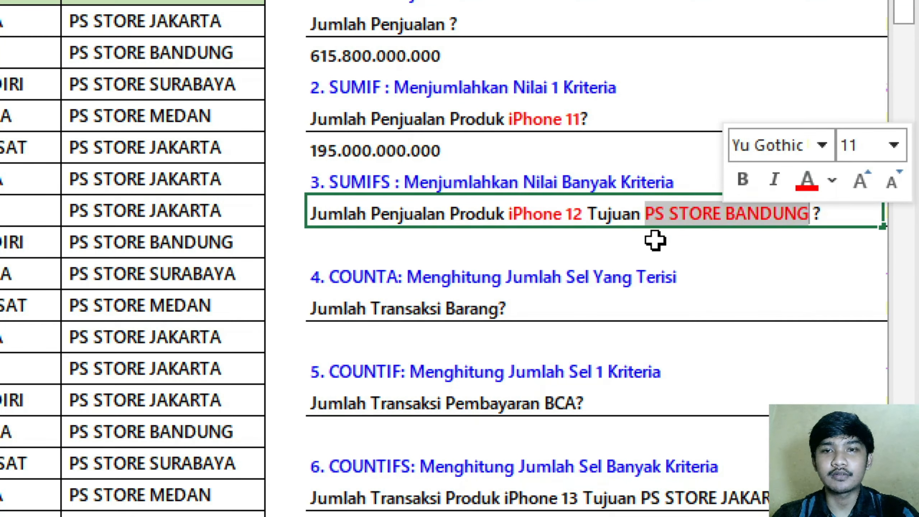
key(Return)
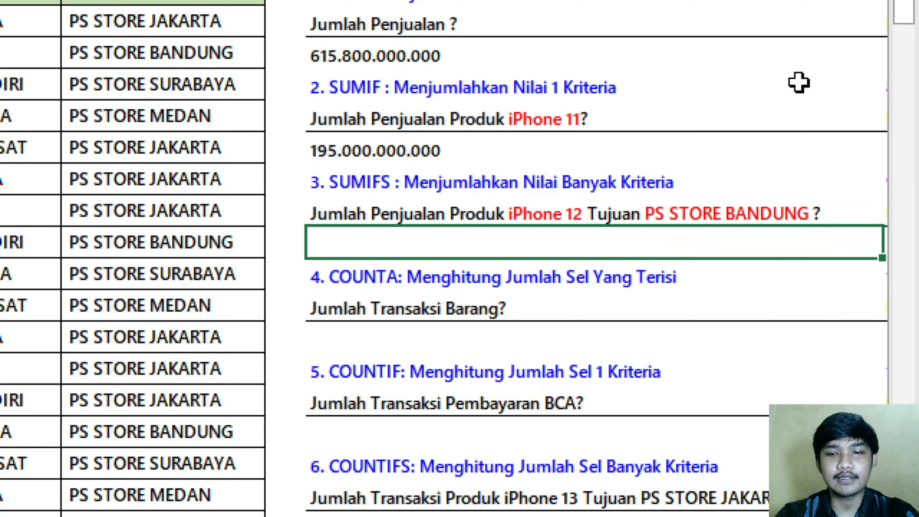
Start a SUMIFS formula in K10, beneath the SUMIFS question, with the Nilai Penjualan cells G3:G102 as sum range
text(=sumifs)
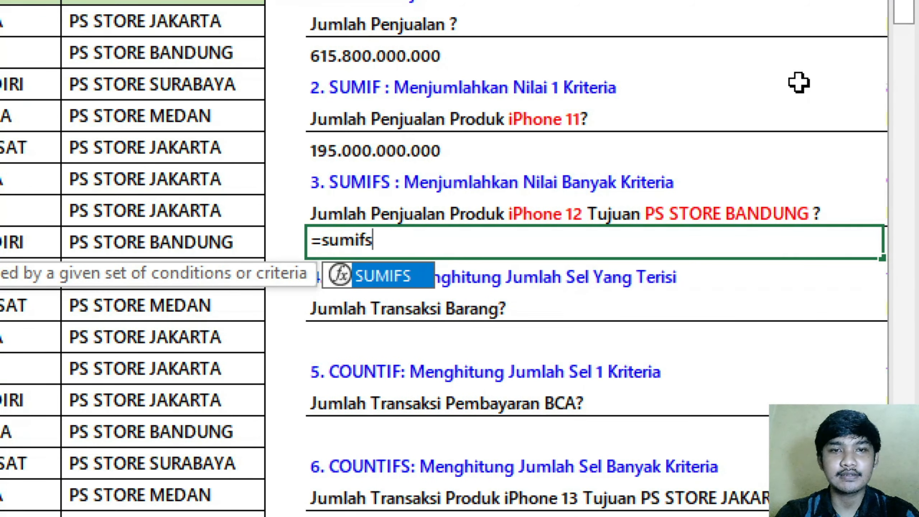
key(Tab)
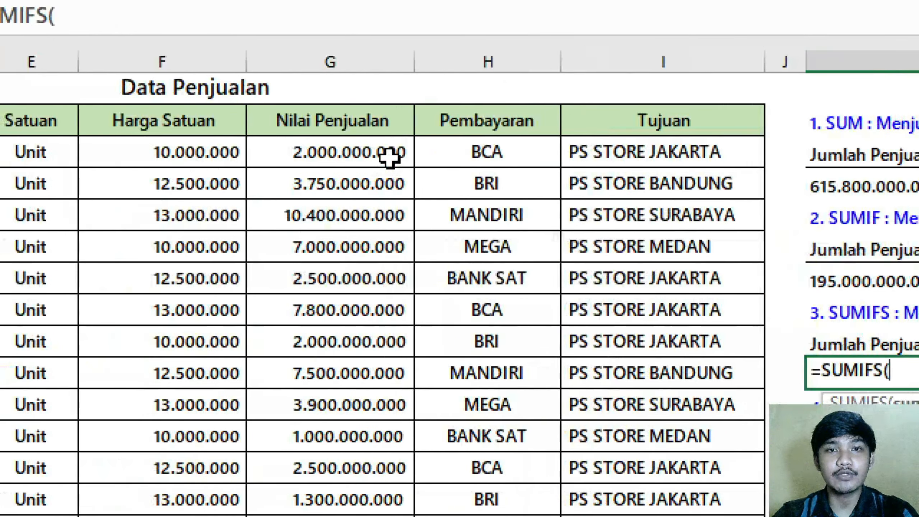
click(386, 146)
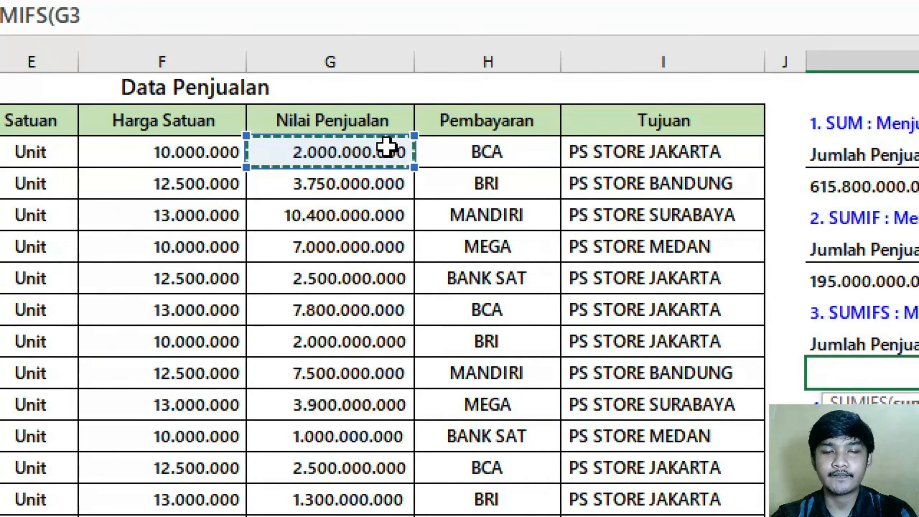
key(ctrl+shift+Down)
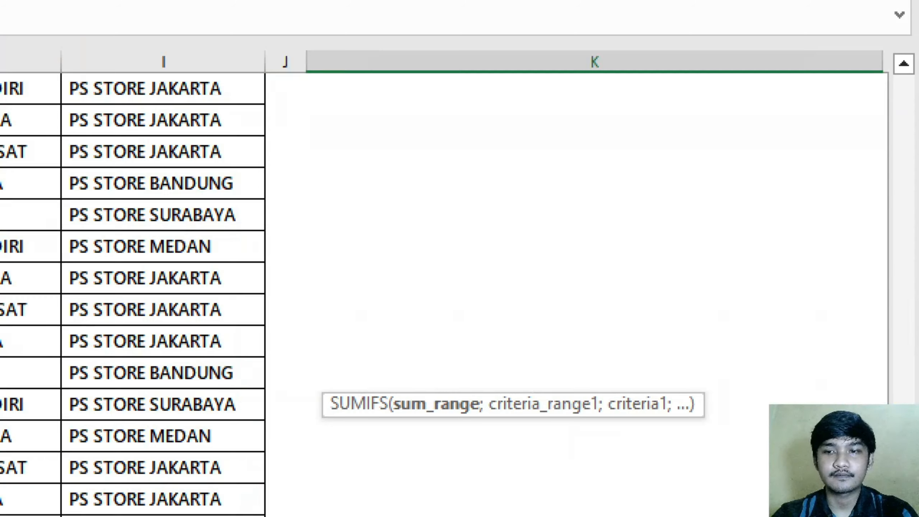
drag(904, 453, 898, 99)
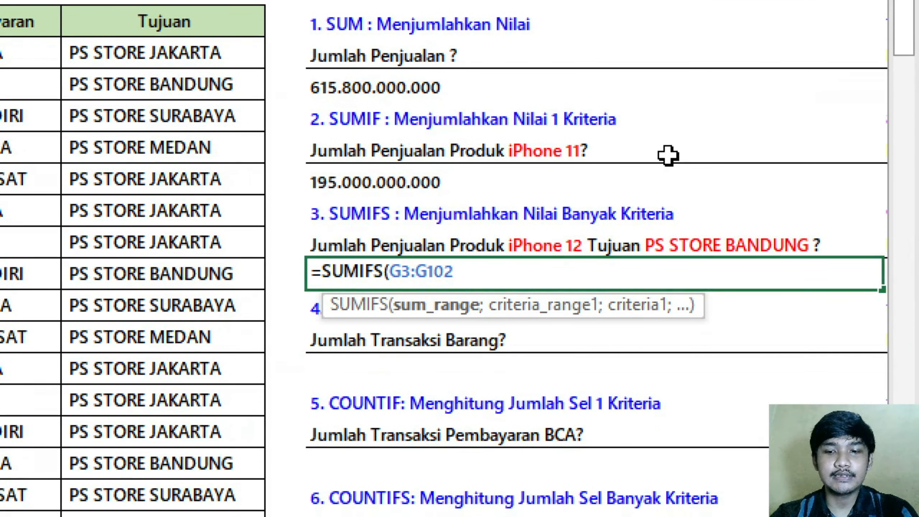
Add the Produk cells C3:C102 as the SUMIFS formula's first criteria range, with the criterion "iPhone 12"
text(;)
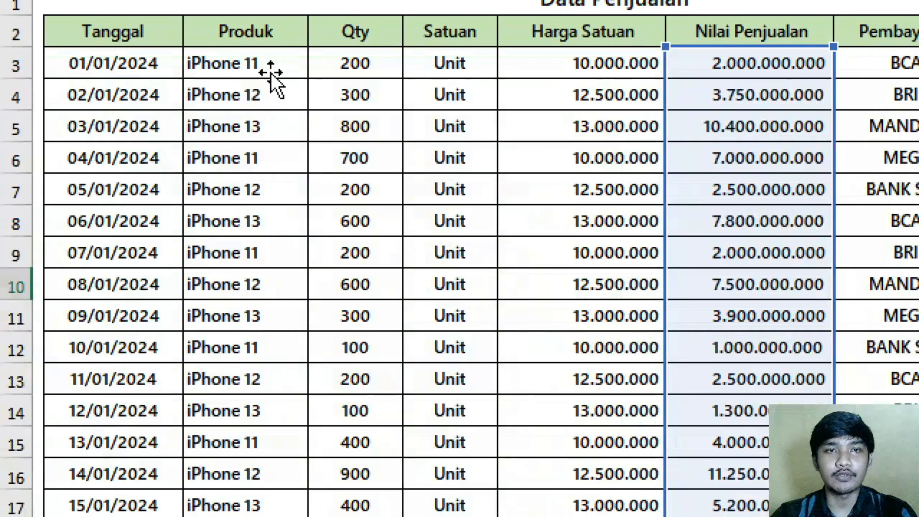
click(272, 74)
key(ctrl+shift+Down)
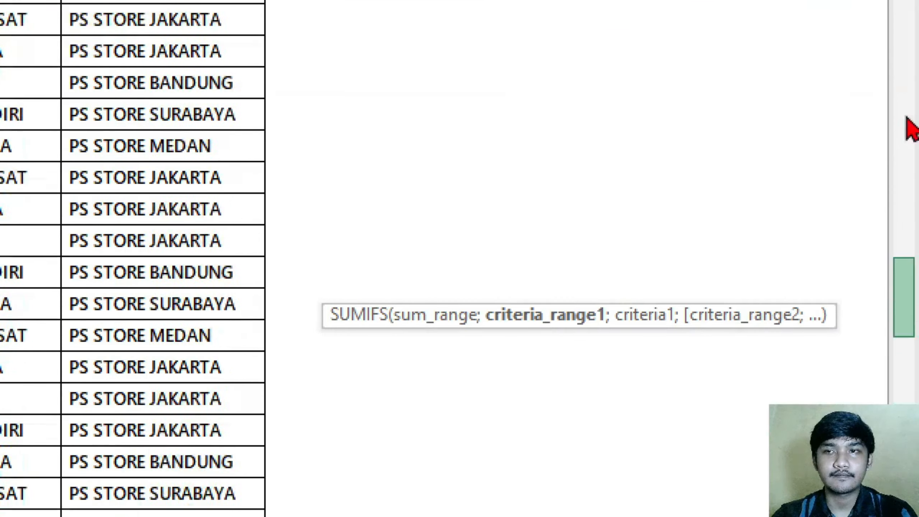
drag(907, 117, 906, 31)
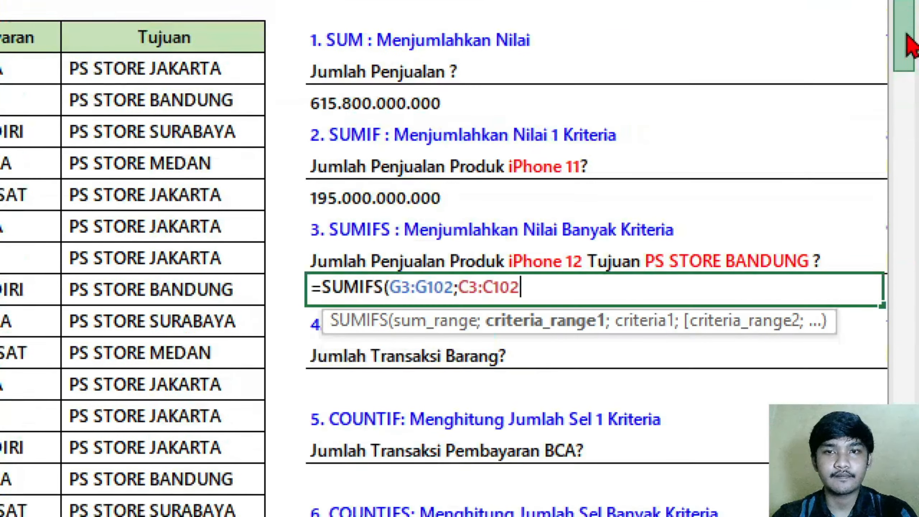
text(;)
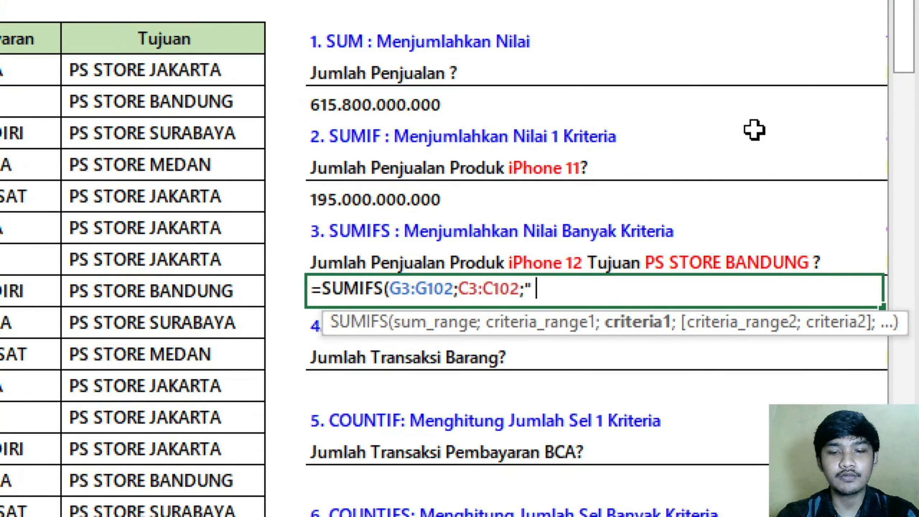
text("iPhone 12)
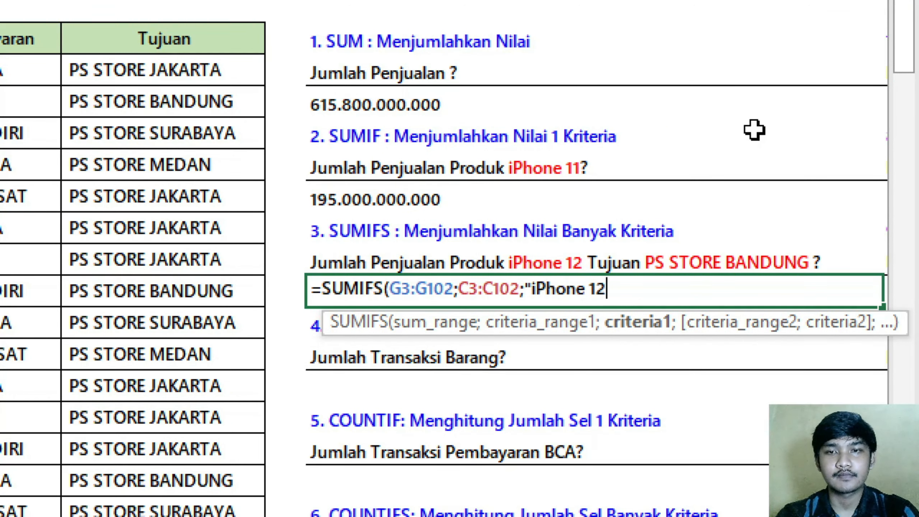
text(";)
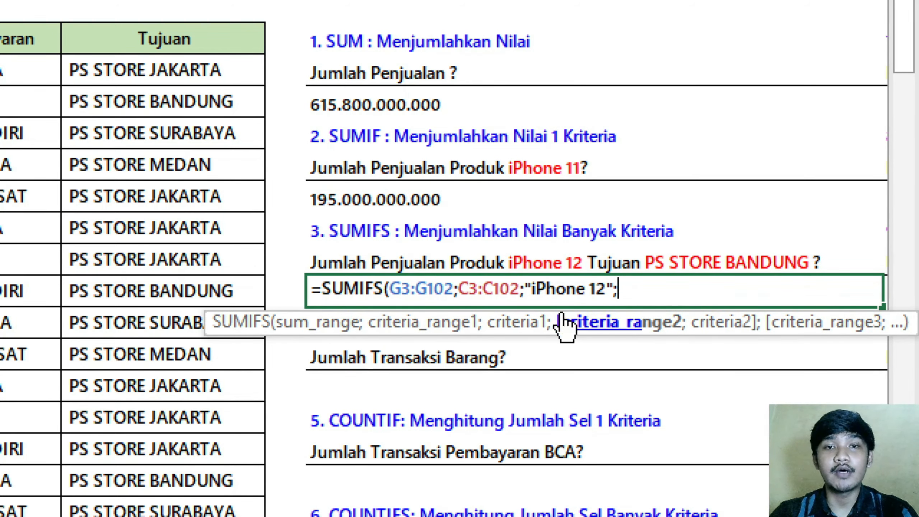
Complete the SUMIFS formula with the Tujuan cells I3:I102 as second criteria range and the criterion "PS STORE BANDUNG"
click(239, 68)
key(ctrl+shift+Down)
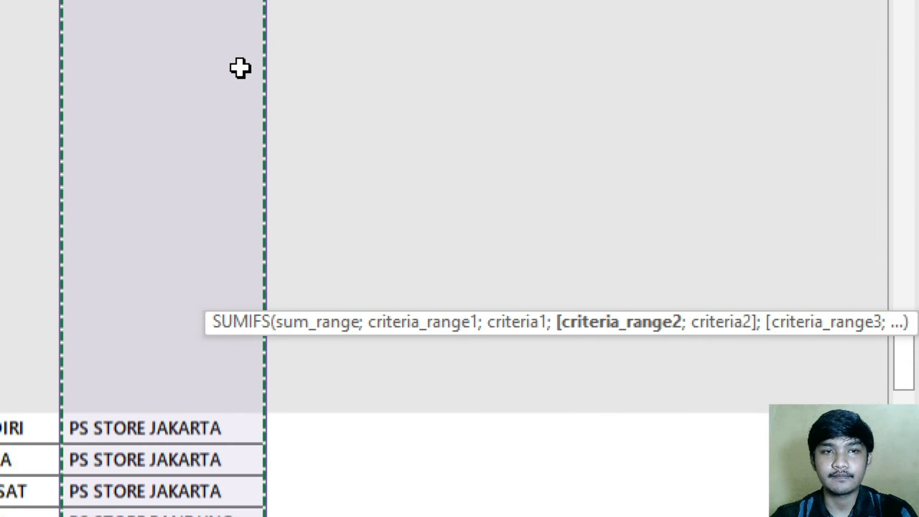
drag(903, 387, 893, 31)
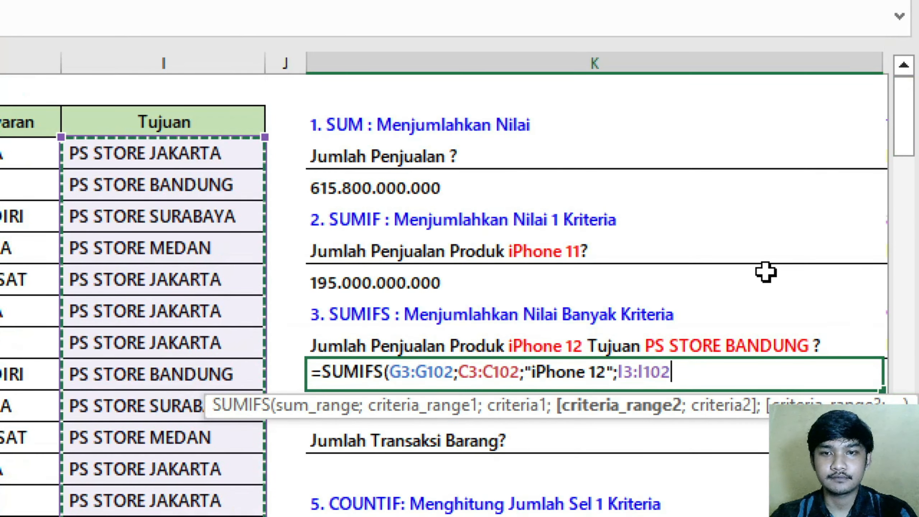
text(;)
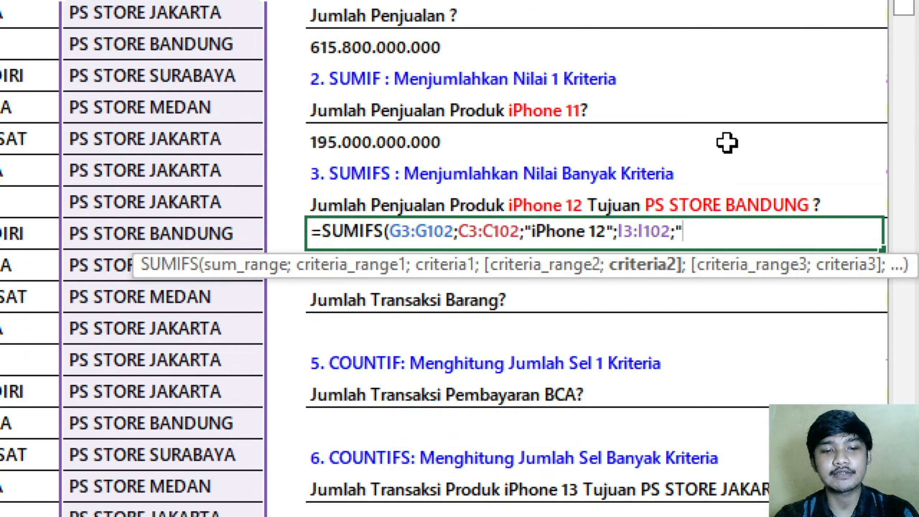
text("PS ST)
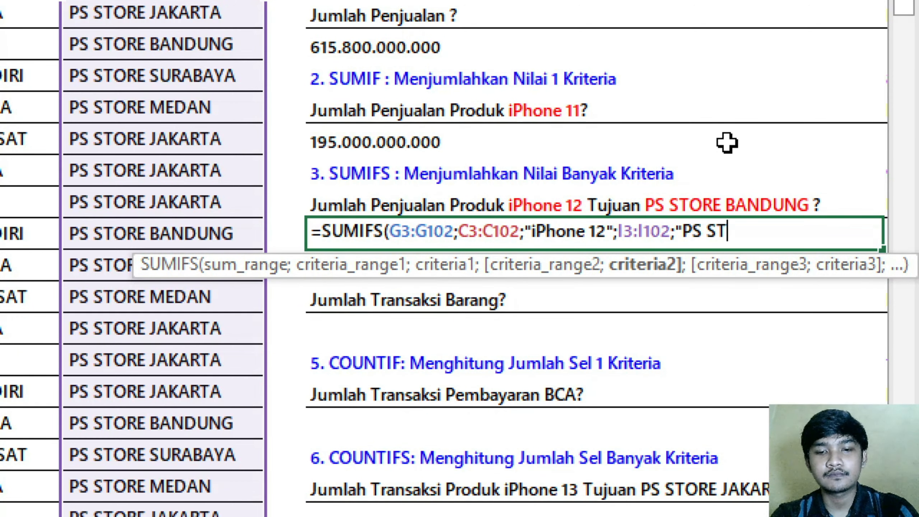
text(ORE )
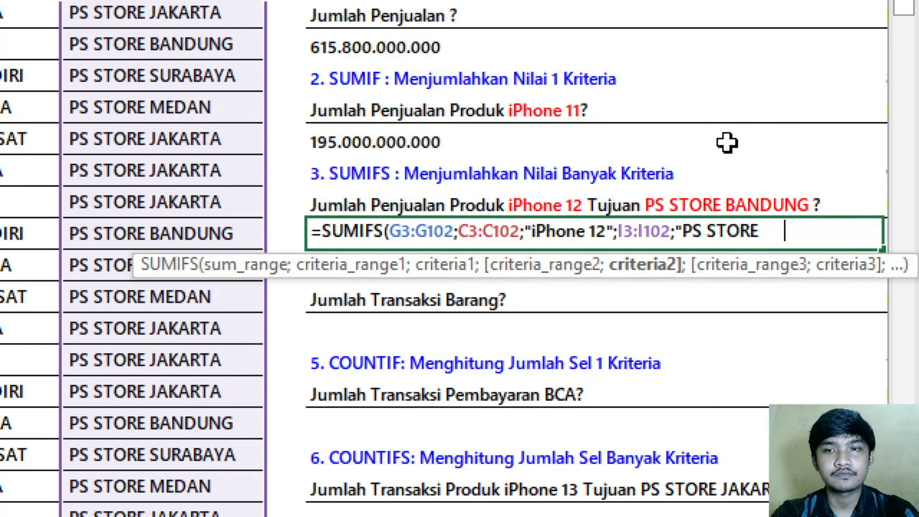
text(BANDUNG")
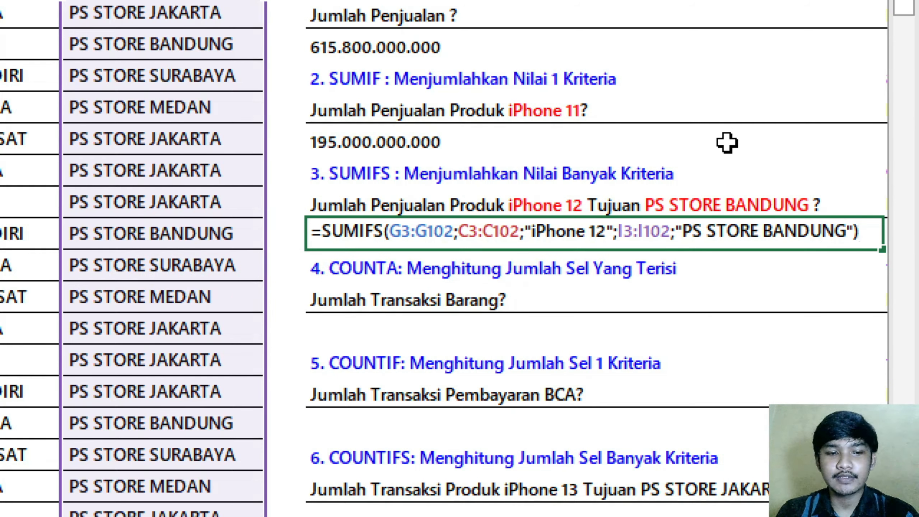
key(ctrl+Return)
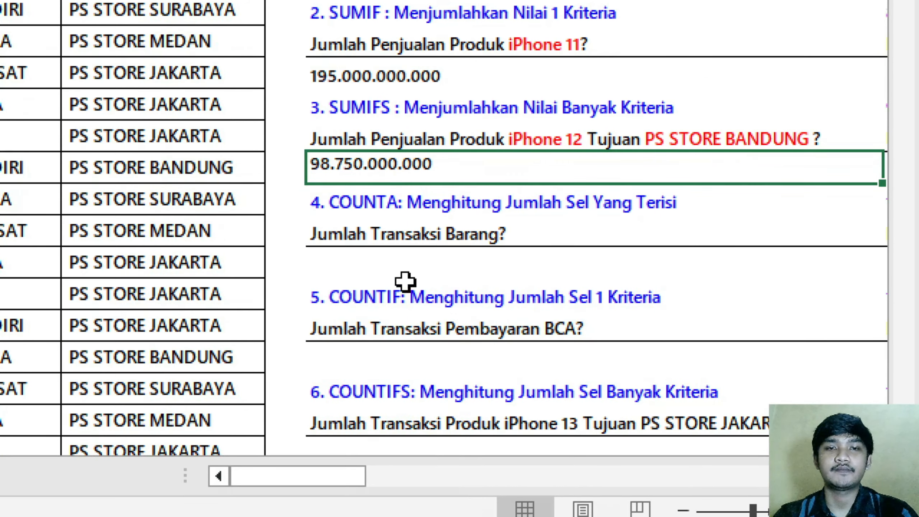
Enter a COUNTA formula over the Produk cells C3:C102 in the empty cell beneath the question "Jumlah Transaksi Barang?"
click(405, 330)
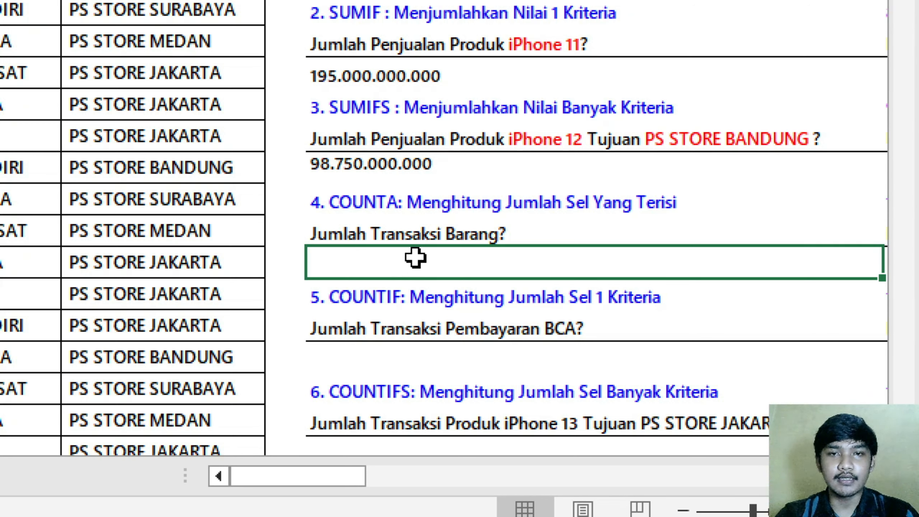
click(430, 237)
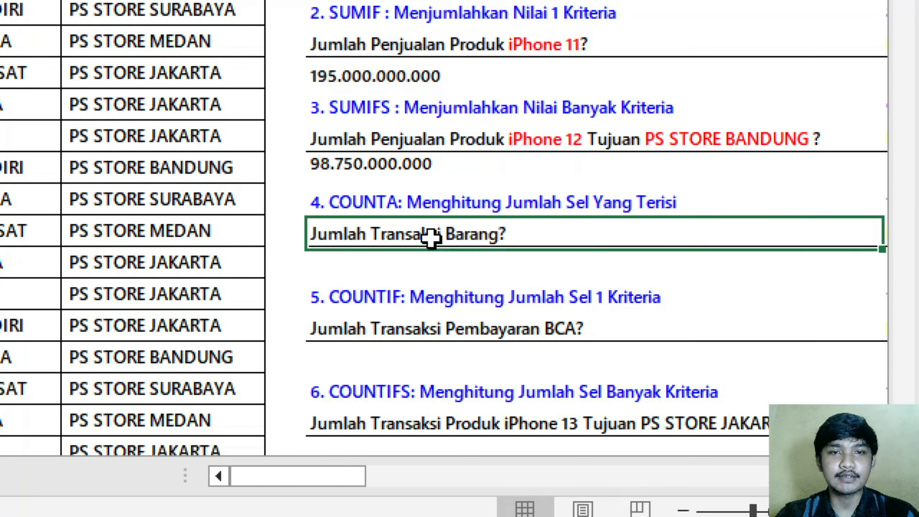
click(580, 262)
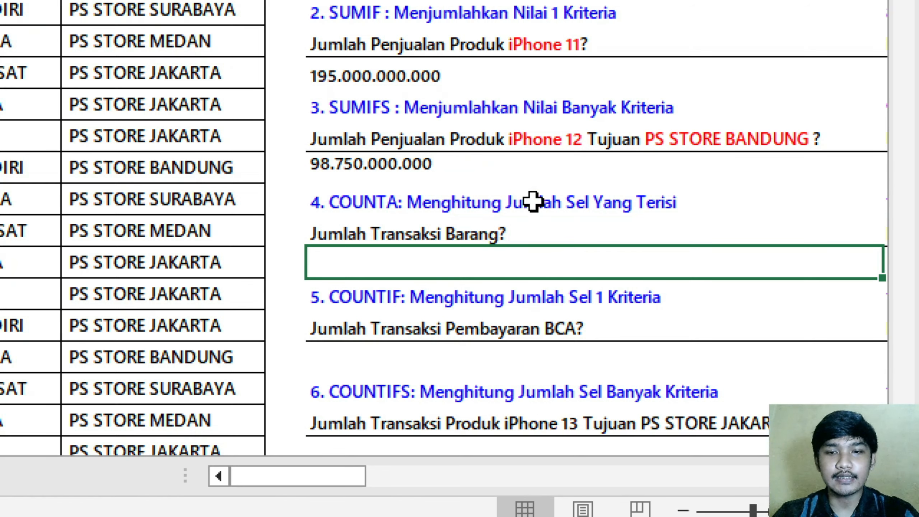
text(=counta)
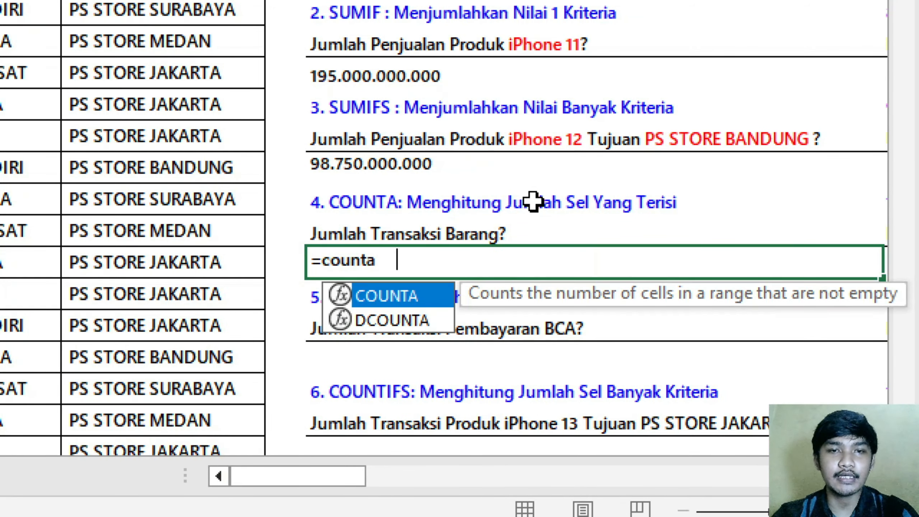
key(Tab)
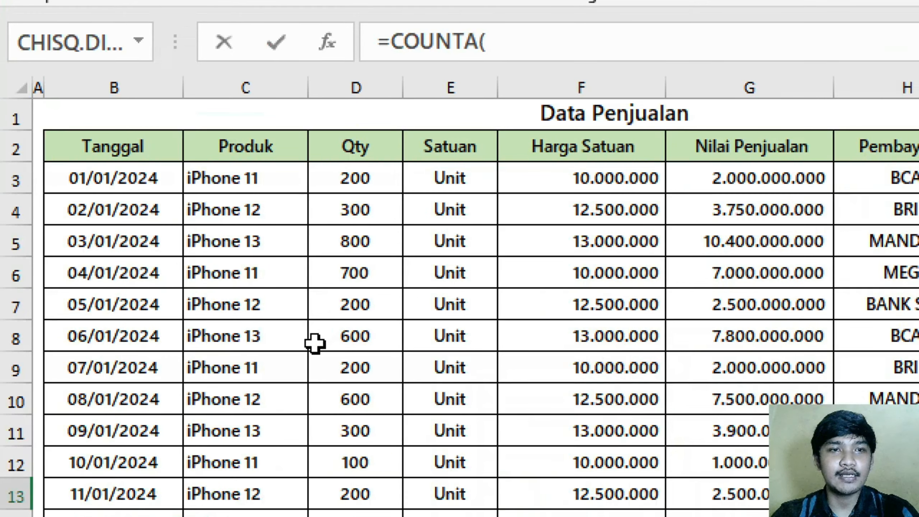
click(247, 176)
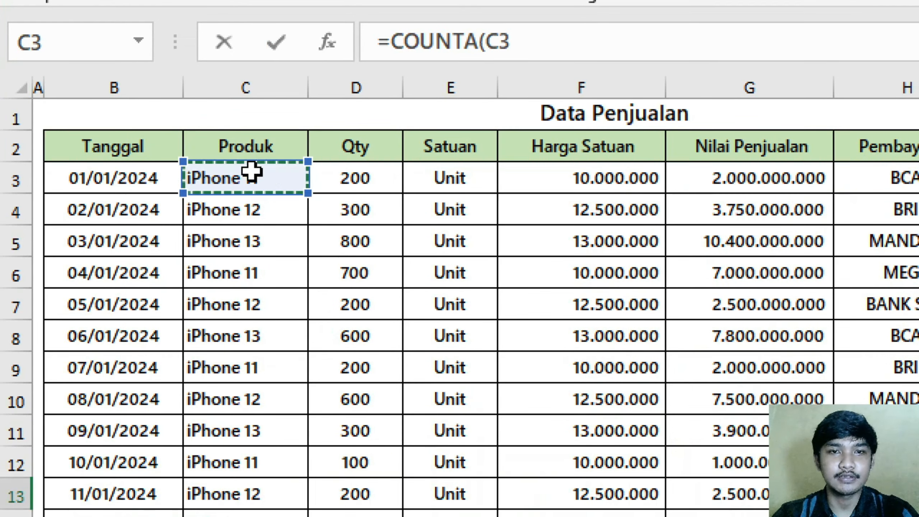
key(ctrl+shift+Down)
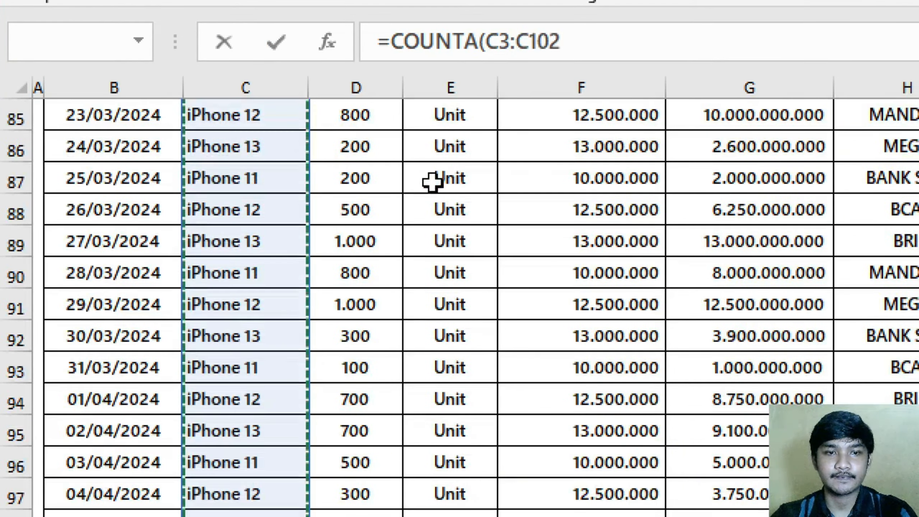
scroll(782, 387, up, 20)
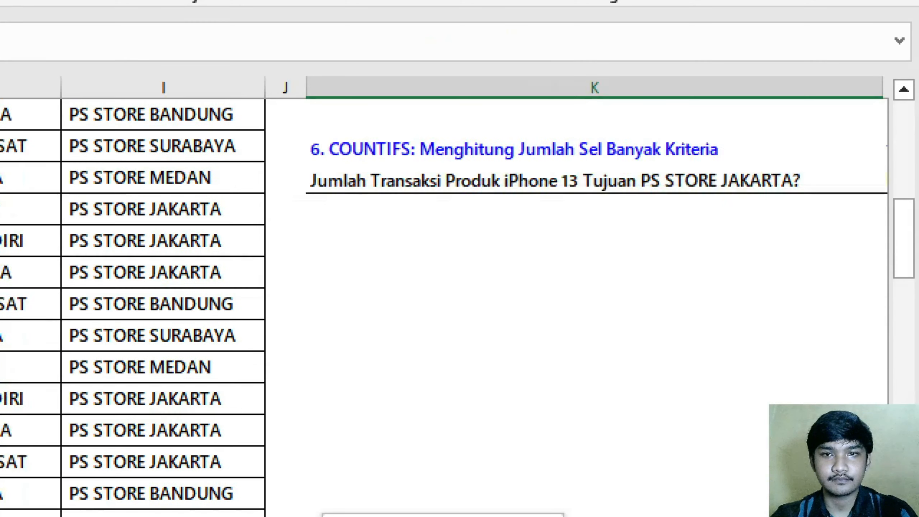
text())
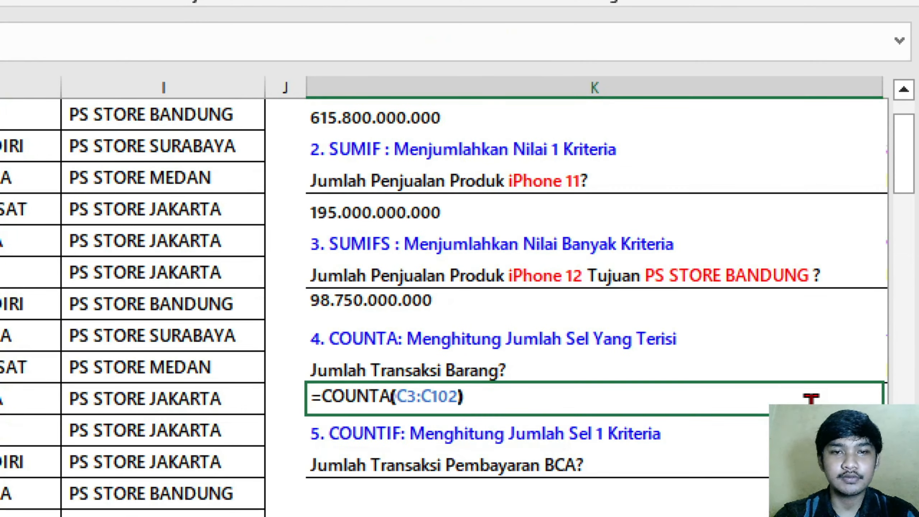
key(ctrl+Return)
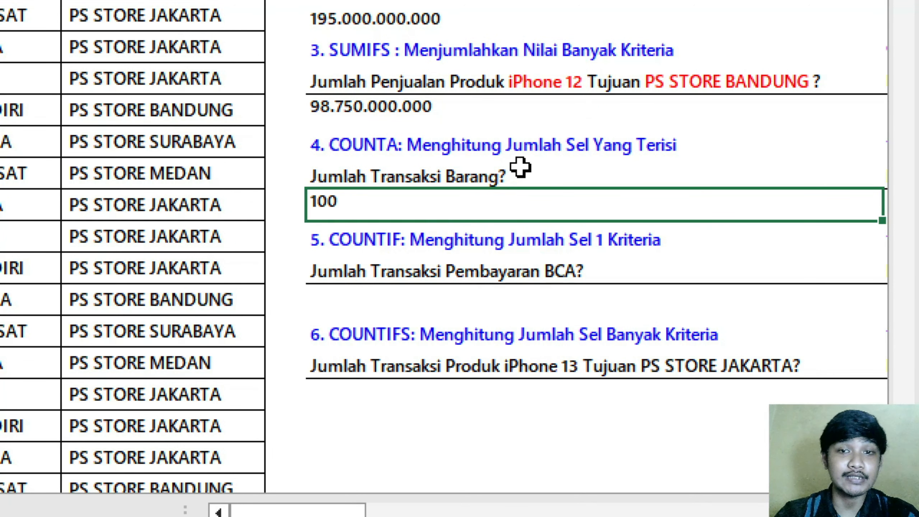
Colour the word "BCA" red in the question text under the COUNTIF heading
click(434, 270)
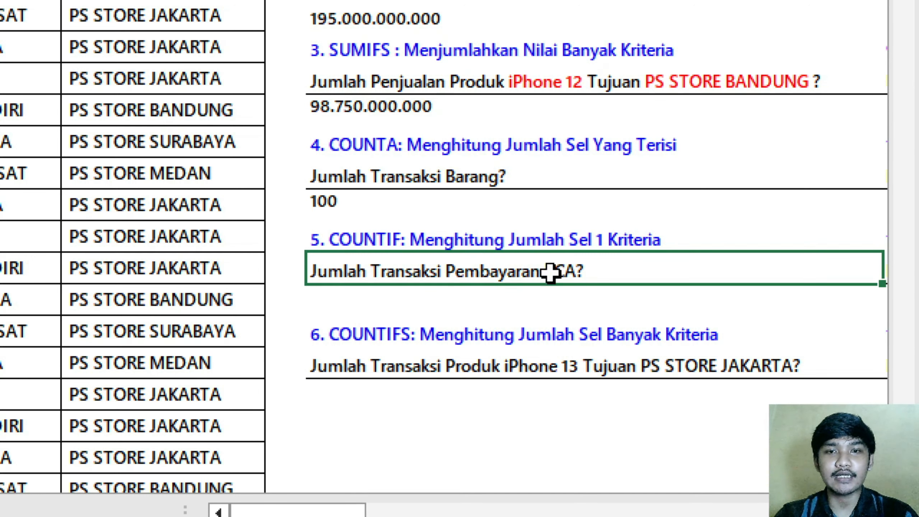
double_click(577, 272)
drag(577, 272, 541, 270)
click(625, 220)
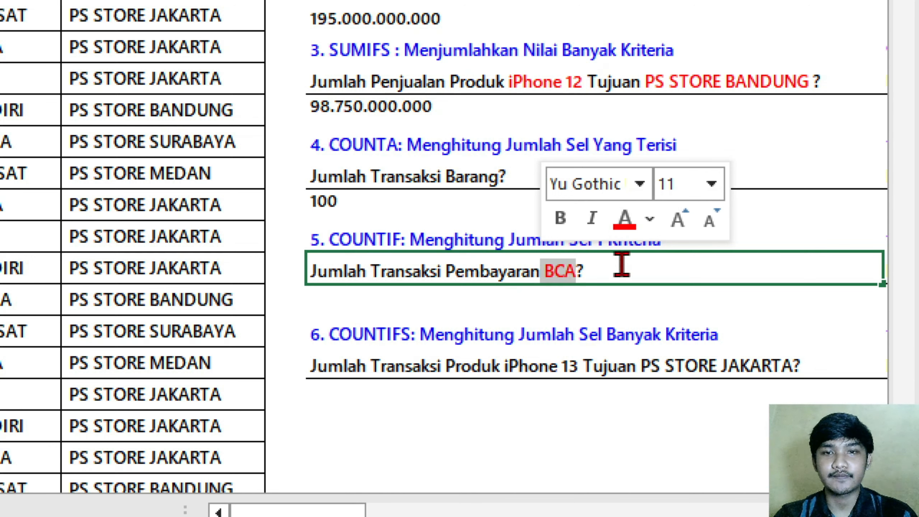
Start a COUNTIF formula in the cell beneath the BCA payment question, with the Pembayaran cells H3:H102 as range
click(592, 295)
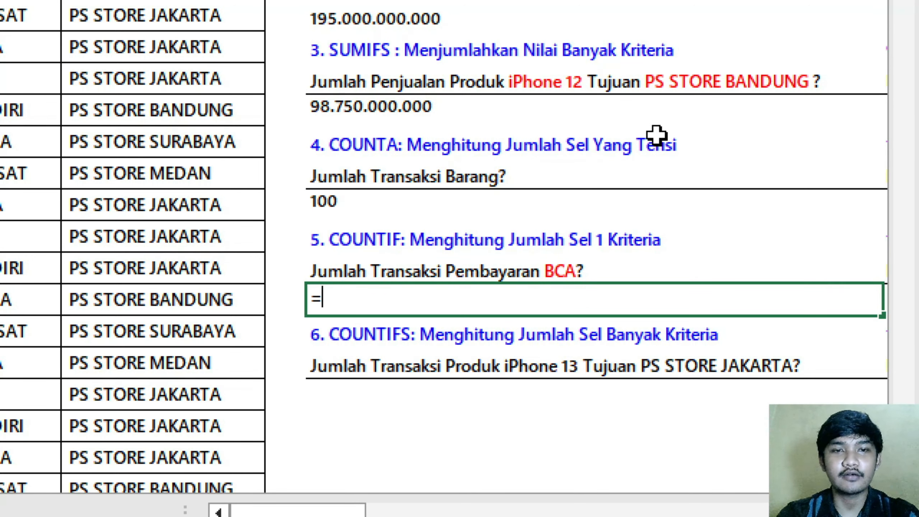
text(=count)
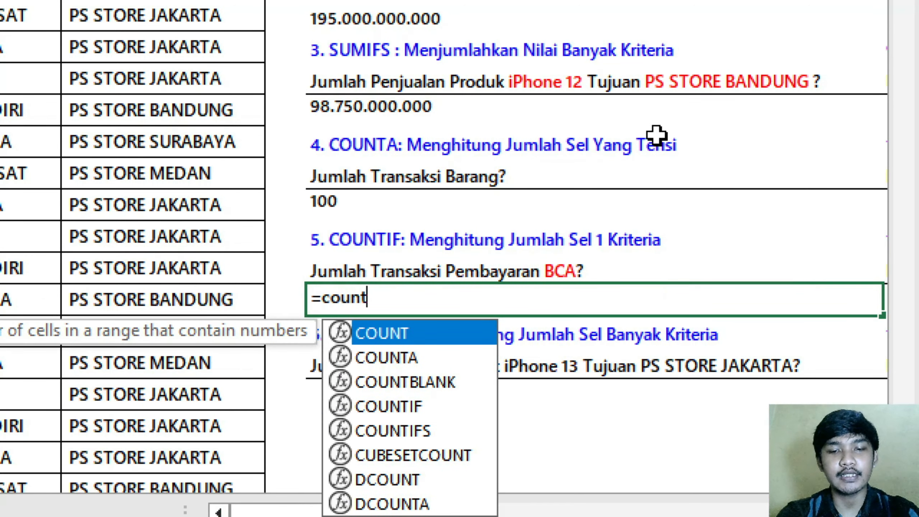
text(if)
key(Tab)
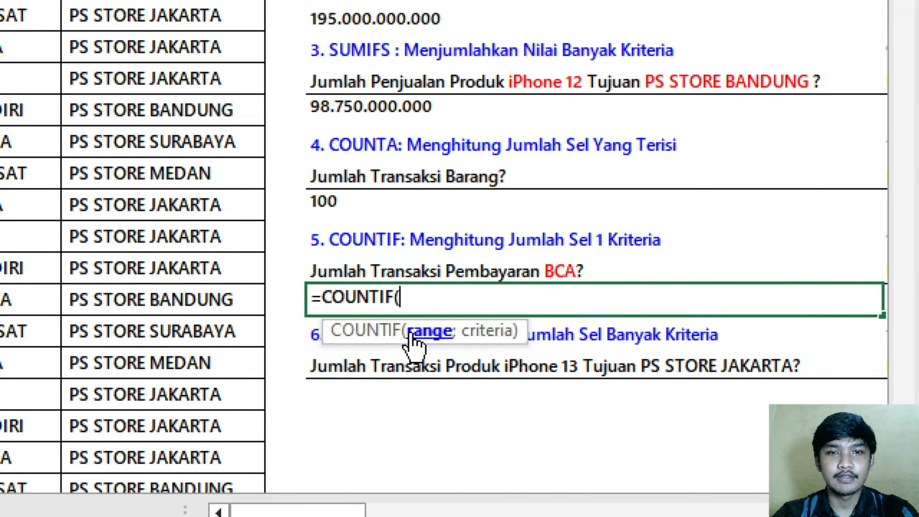
scroll(218, 236, up, 1)
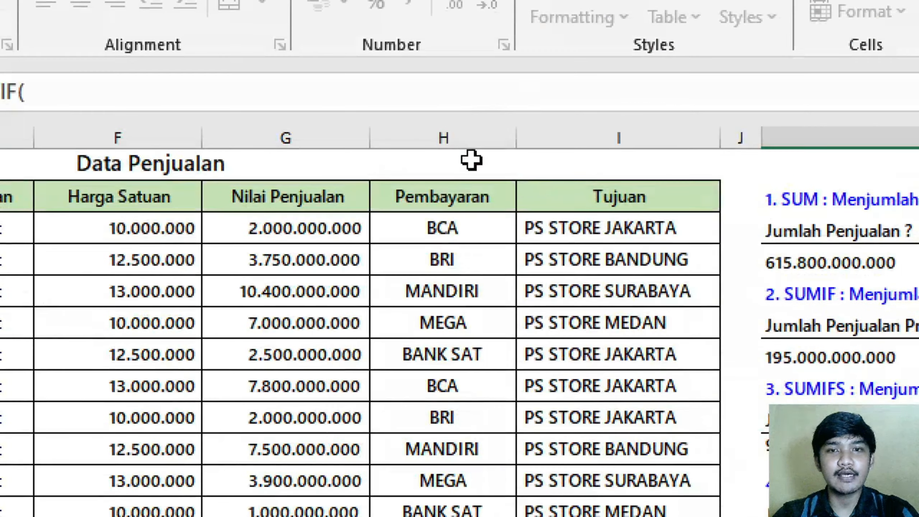
click(457, 232)
key(ctrl+shift+Down)
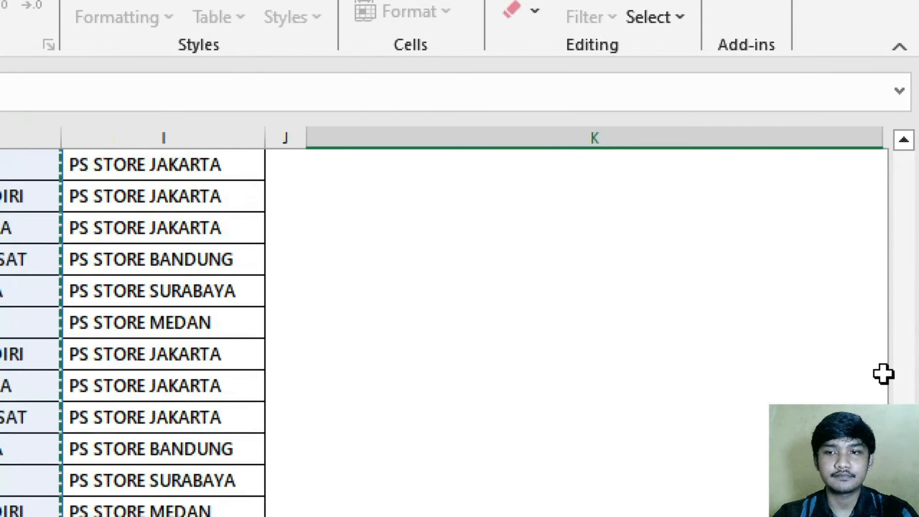
scroll(883, 374, up, 20)
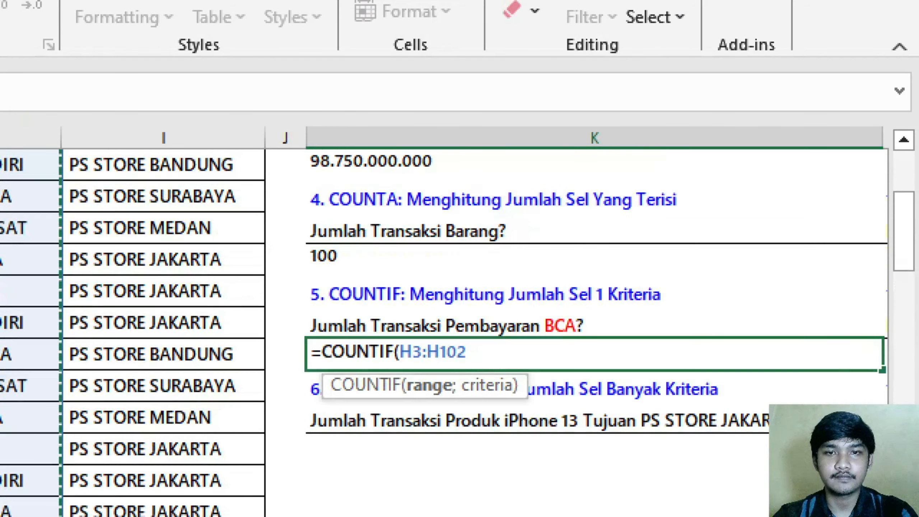
Complete the COUNTIF formula with the criterion "BCA"
text(;)
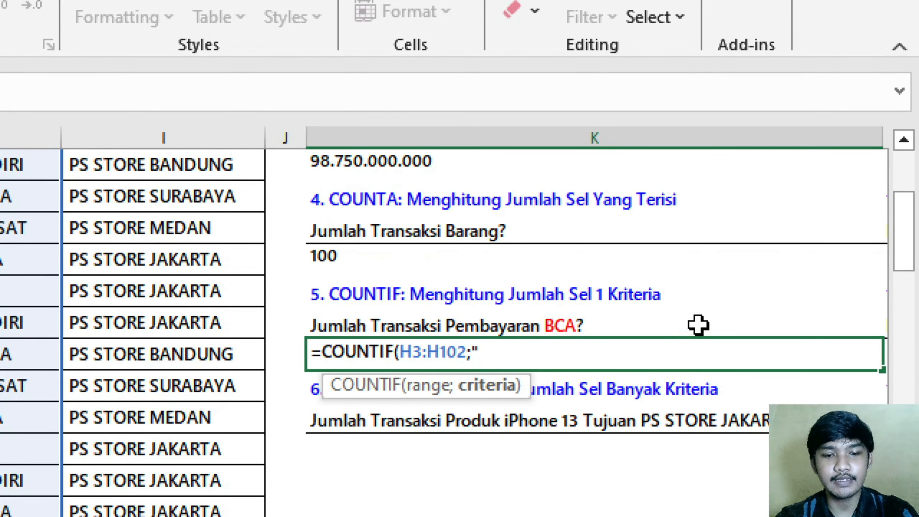
text("BCA")
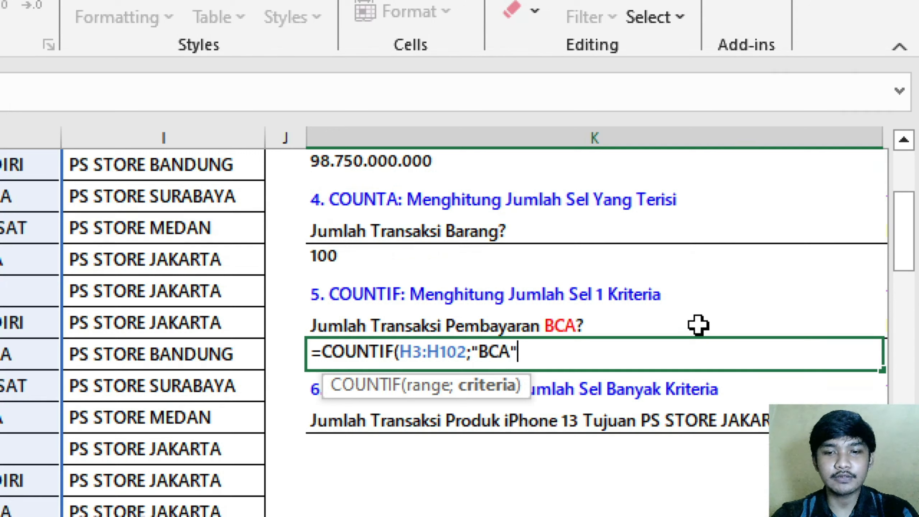
text())
key(ctrl+Return)
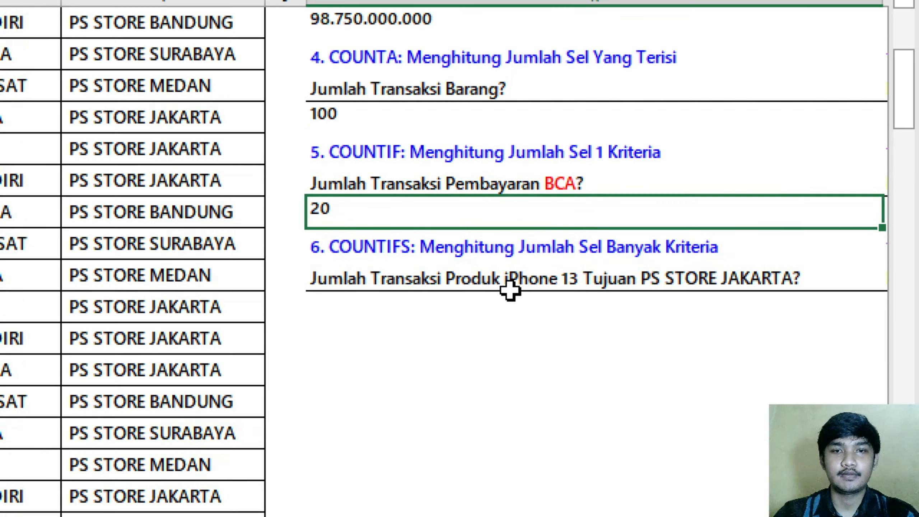
Colour the words "iPhone 13" and "PS STORE JAKARTA" red in the question text under the COUNTIFS heading
click(500, 450)
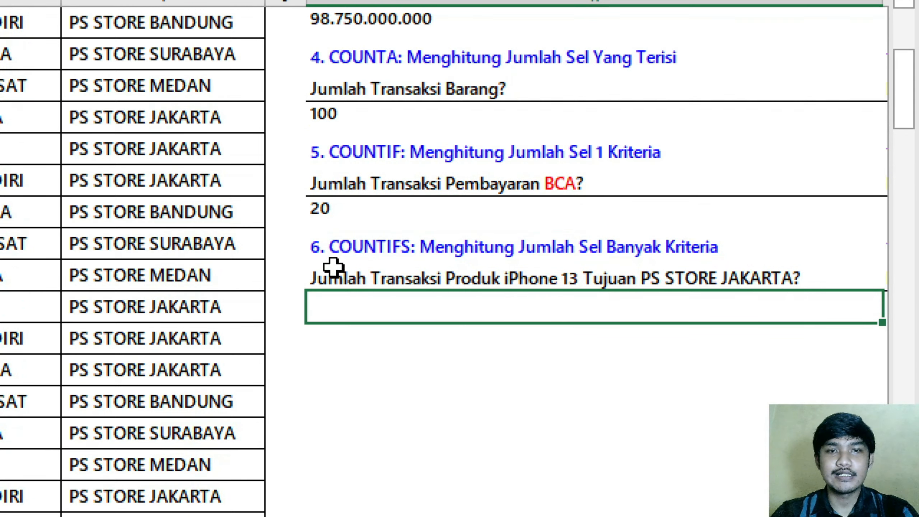
click(449, 254)
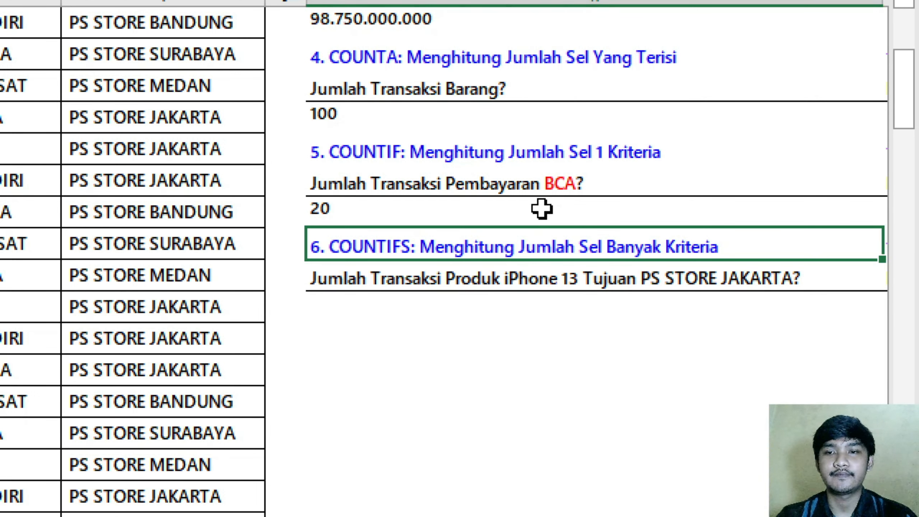
click(497, 278)
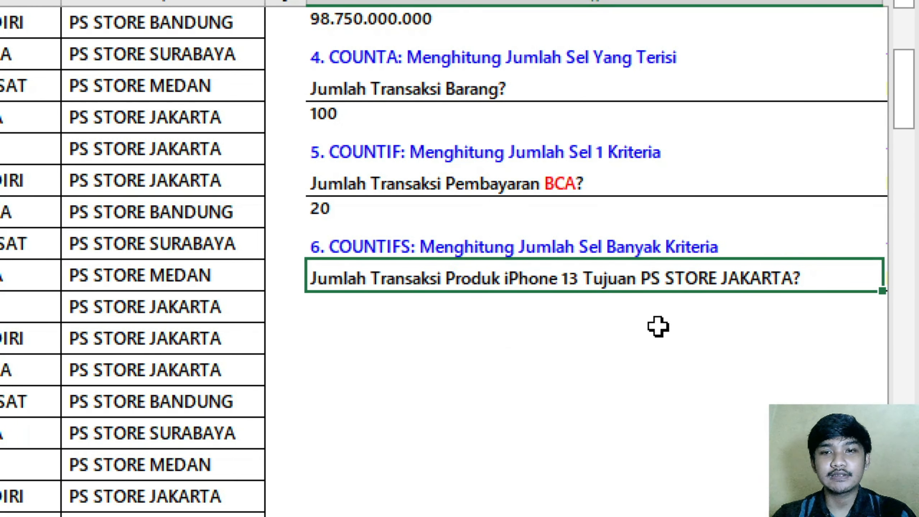
double_click(570, 278)
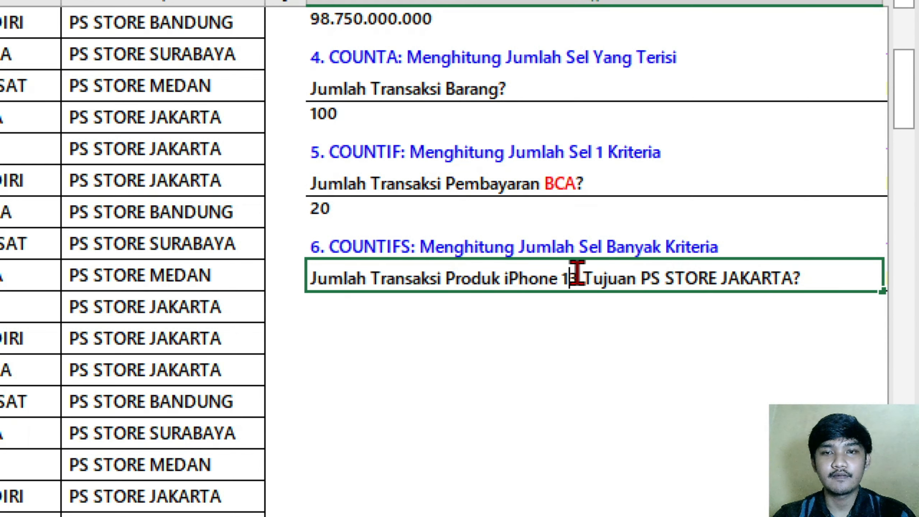
drag(577, 275, 503, 248)
click(587, 203)
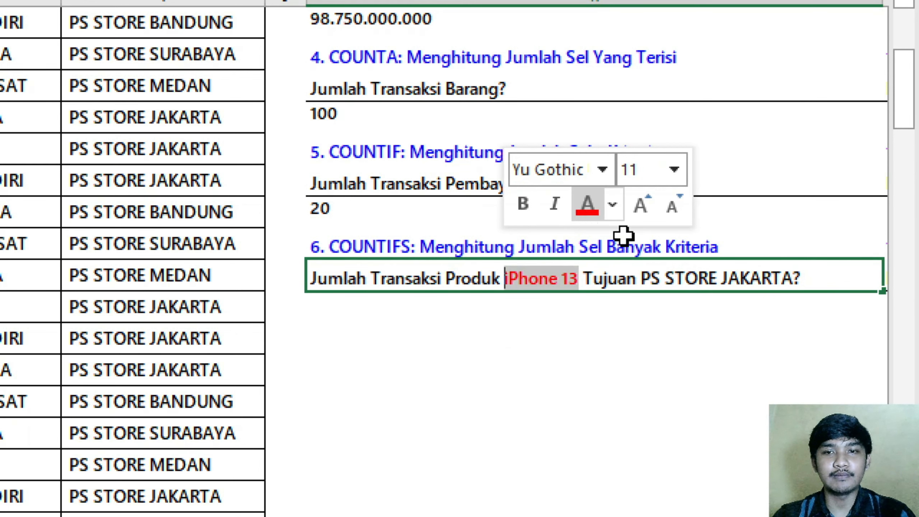
drag(642, 278, 797, 296)
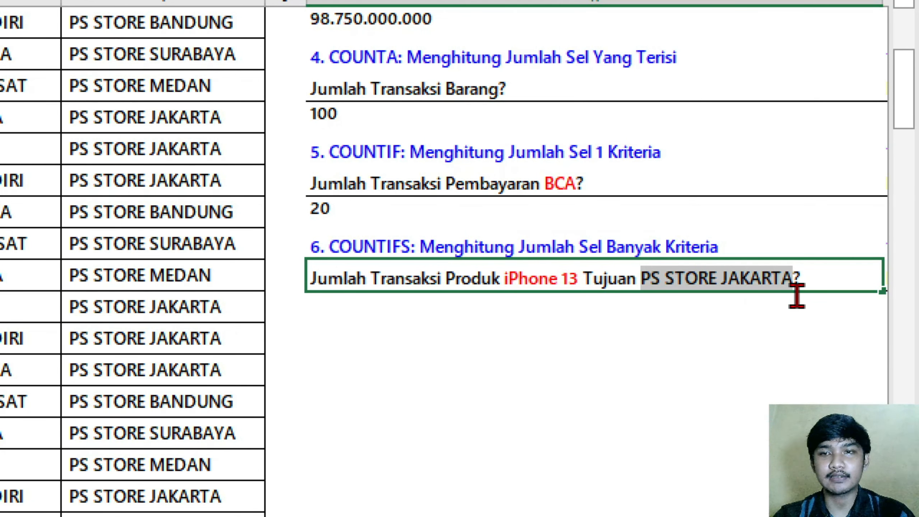
click(806, 249)
click(583, 306)
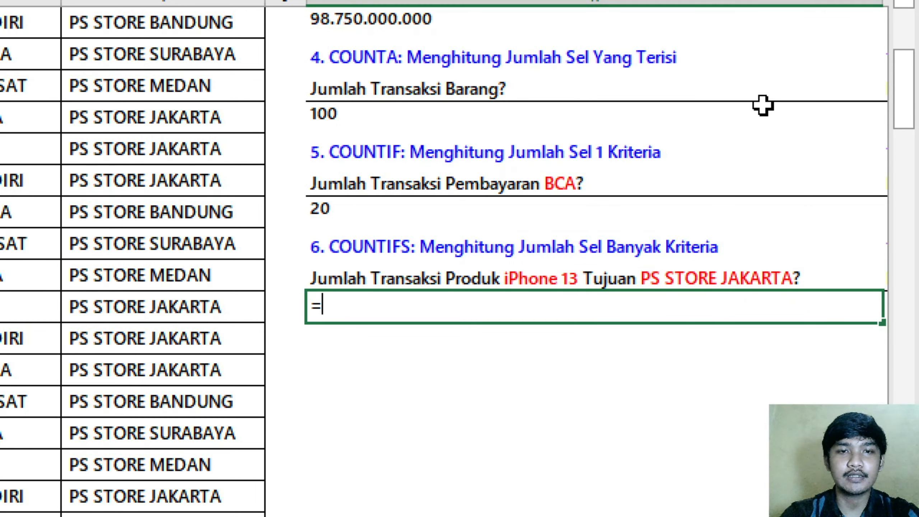
Start a COUNTIFS formula in the cell beneath the COUNTIFS question, with the Produk cells C3:C102 as first criteria range
text(=countifs)
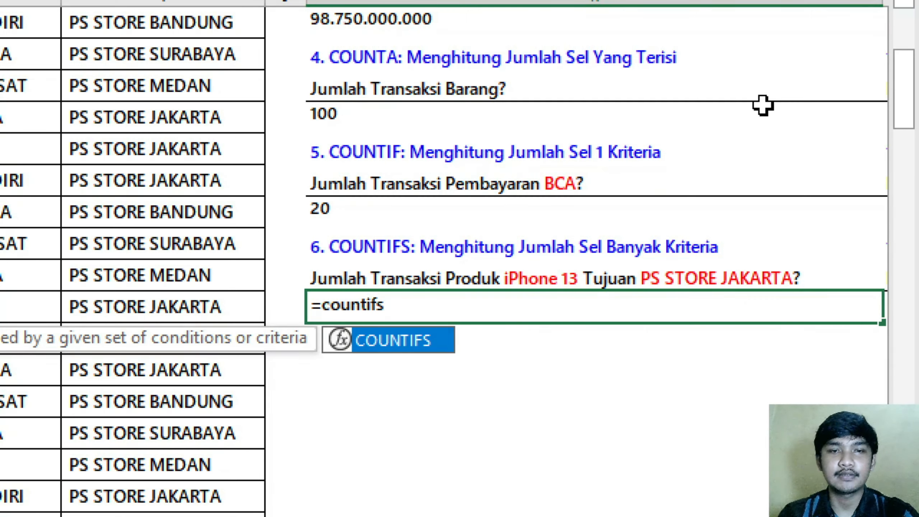
key(Tab)
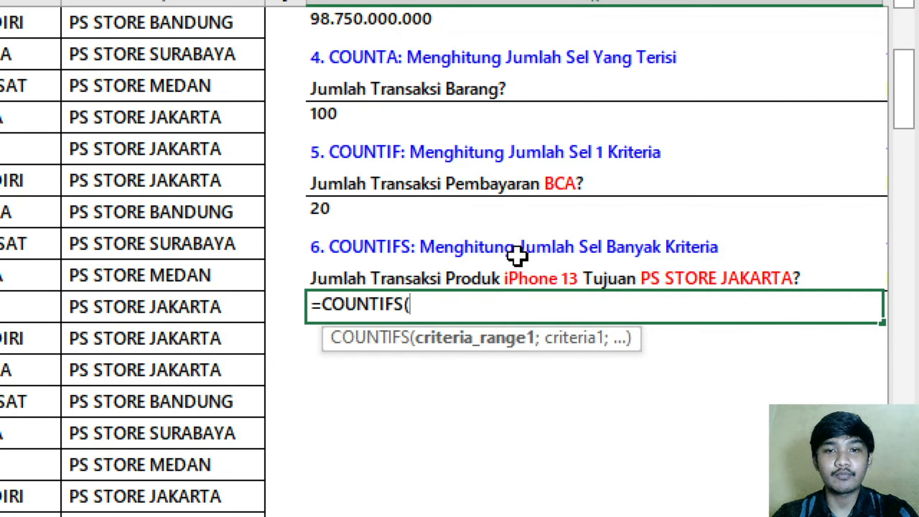
scroll(702, 226, up, 3)
scroll(149, 135, left, 5)
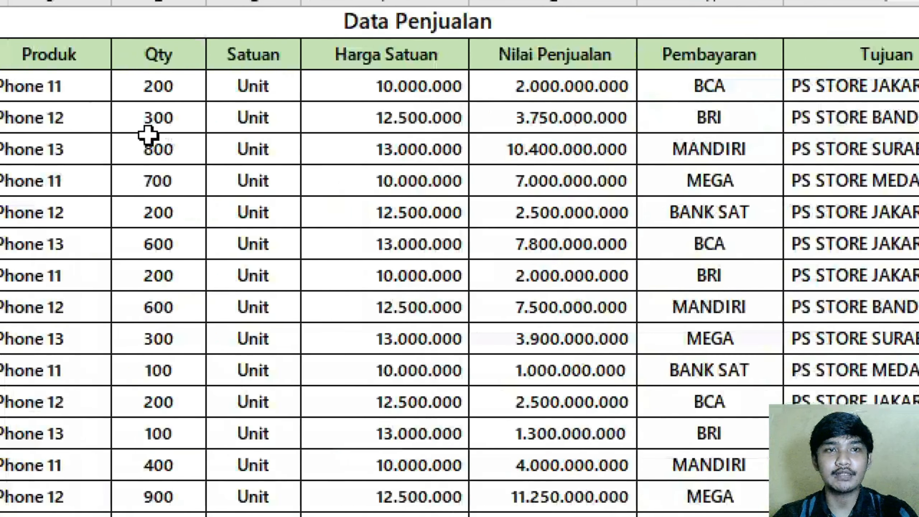
scroll(149, 135, left, 2)
click(145, 91)
key(ctrl+shift+Down)
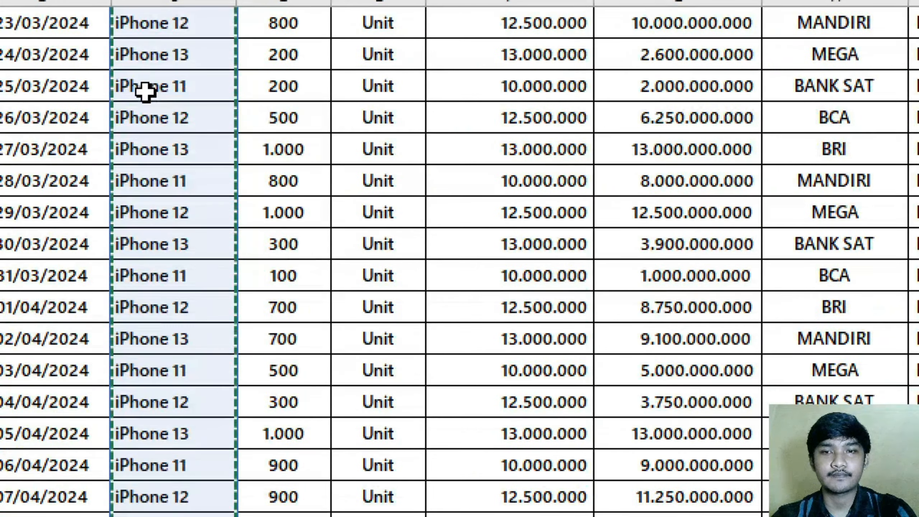
scroll(776, 374, up, 17)
scroll(776, 392, up, 5)
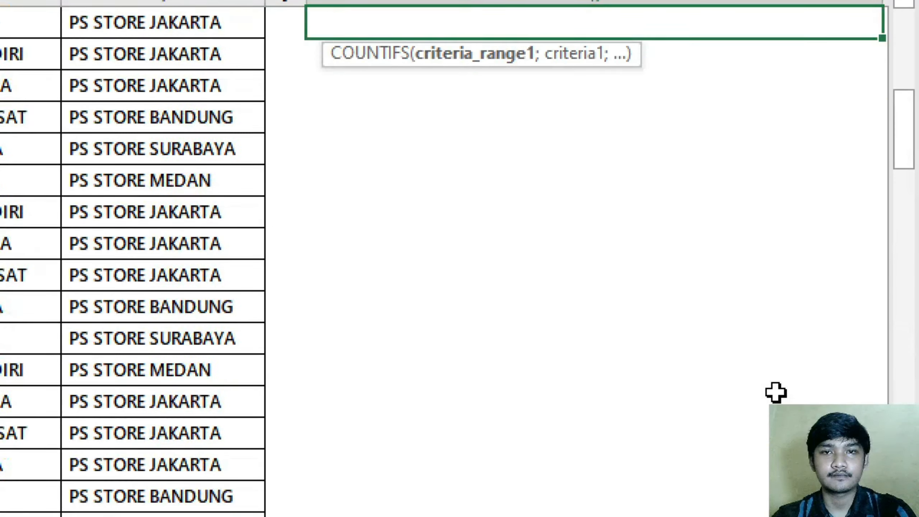
Add the criterion "iPhone 13" and the Tujuan cells I3:I102 as second criteria range to the COUNTIFS formula
text(;"iP)
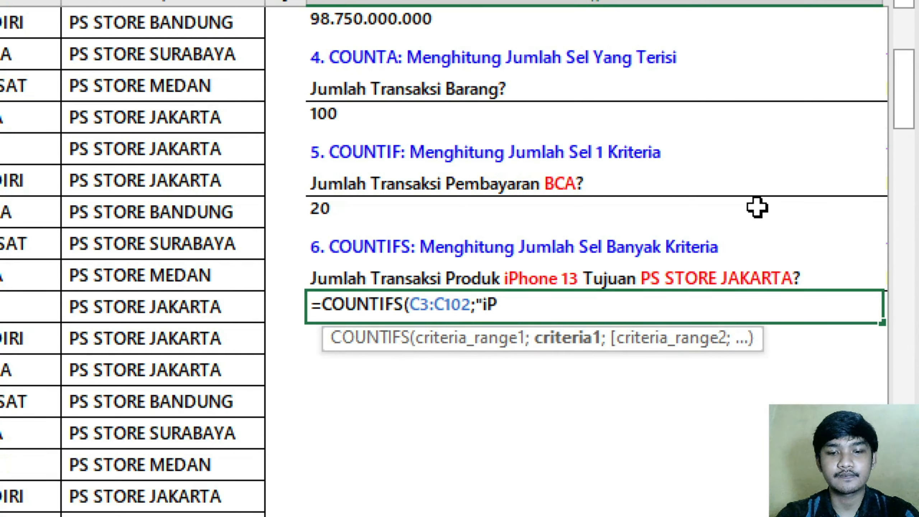
text(hone 13")
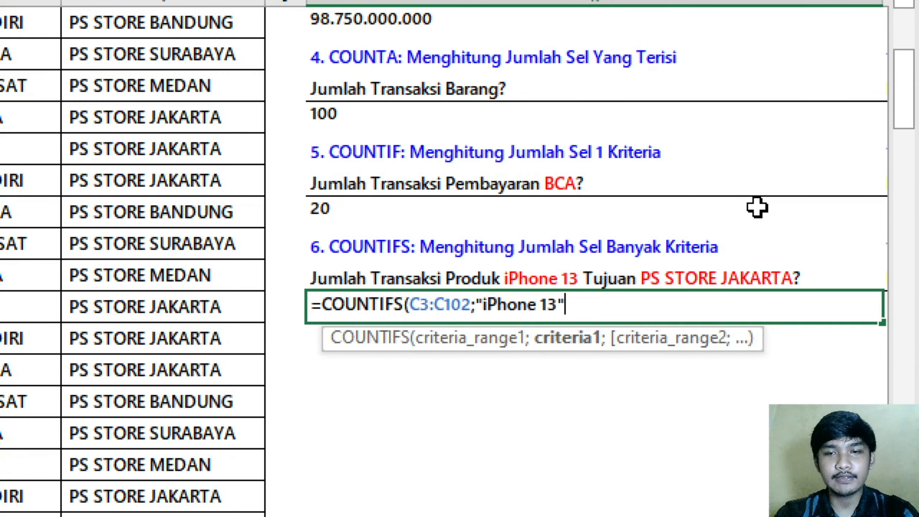
text(;)
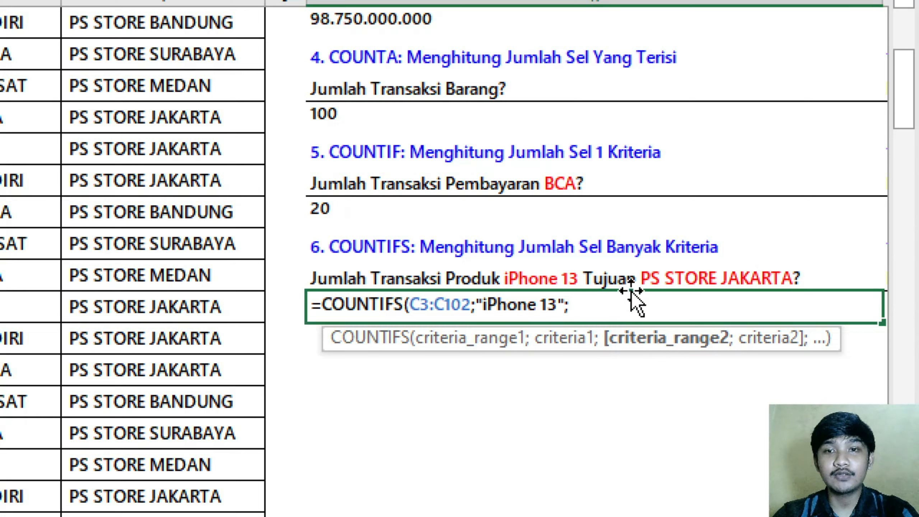
scroll(721, 303, up, 3)
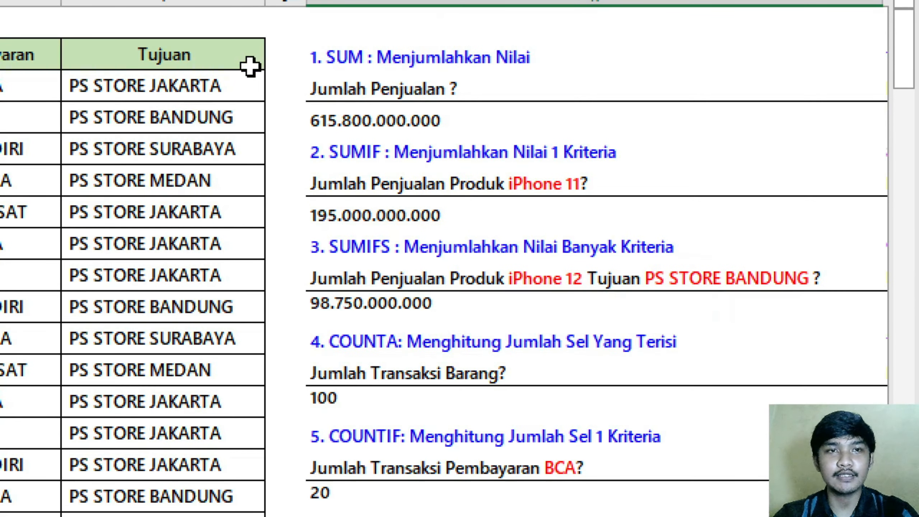
click(203, 84)
key(ctrl+shift+Down)
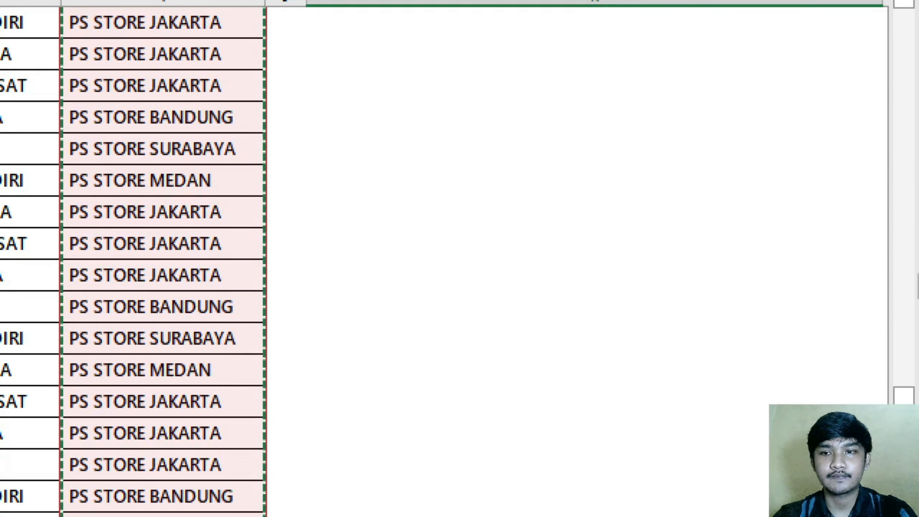
drag(904, 395, 891, 34)
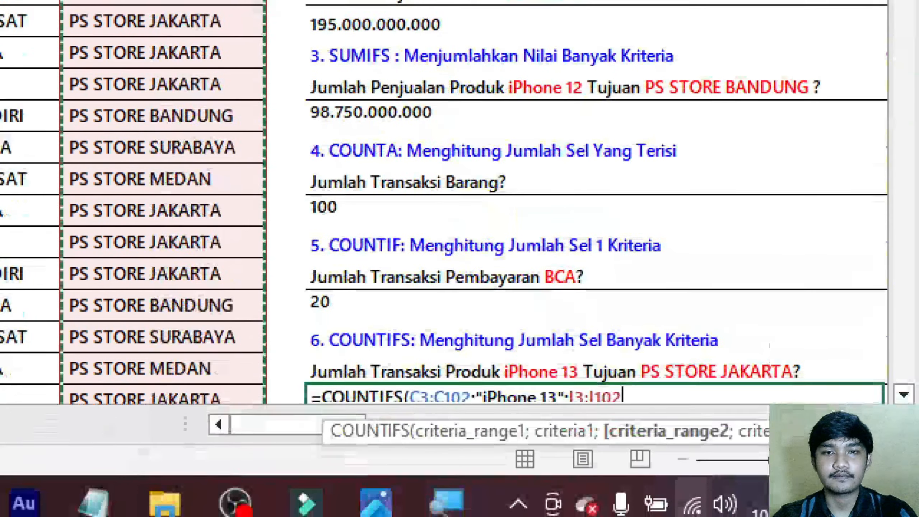
Complete the COUNTIFS formula with "PS STORE JAKARTA" as the second criterion
scroll(694, 292, down, 2)
text(;"PS)
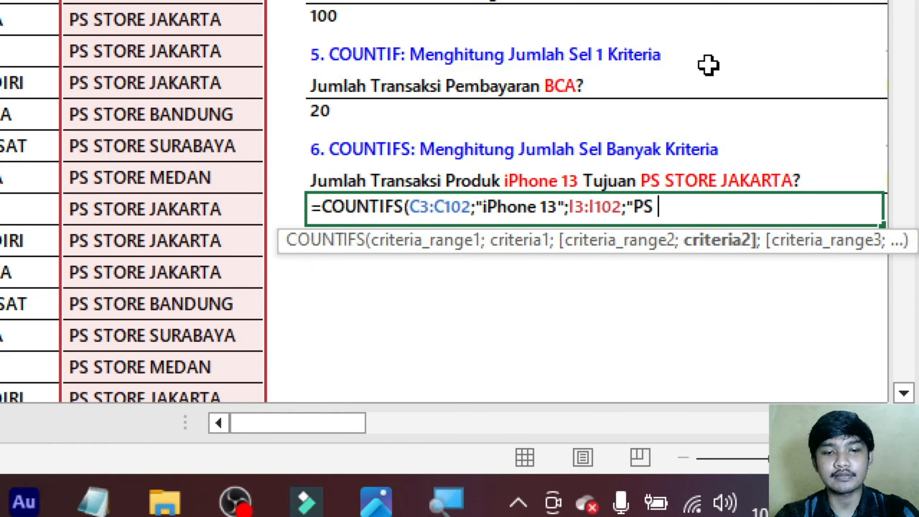
text( STORE JAKA)
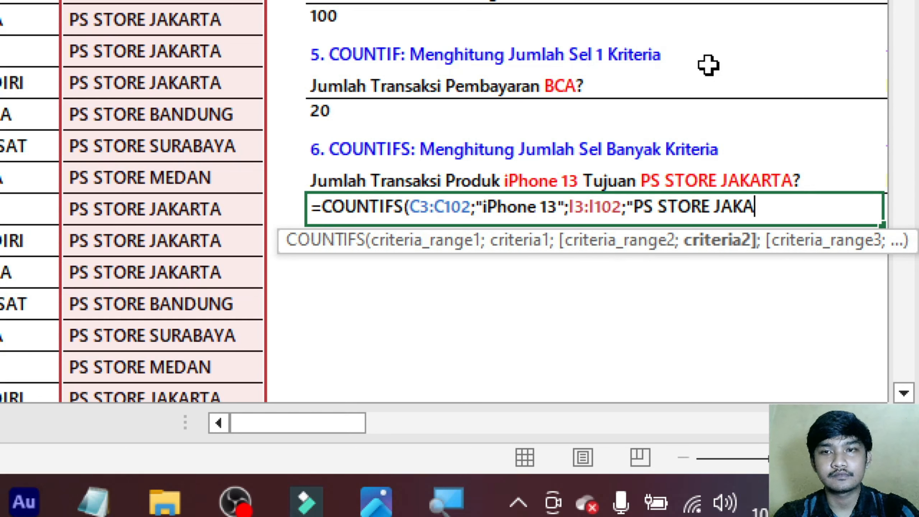
text(RTA")
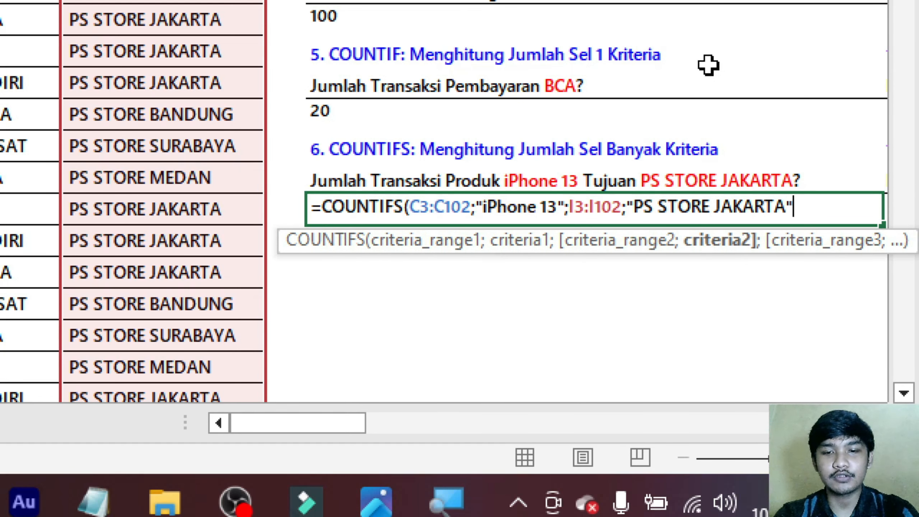
text())
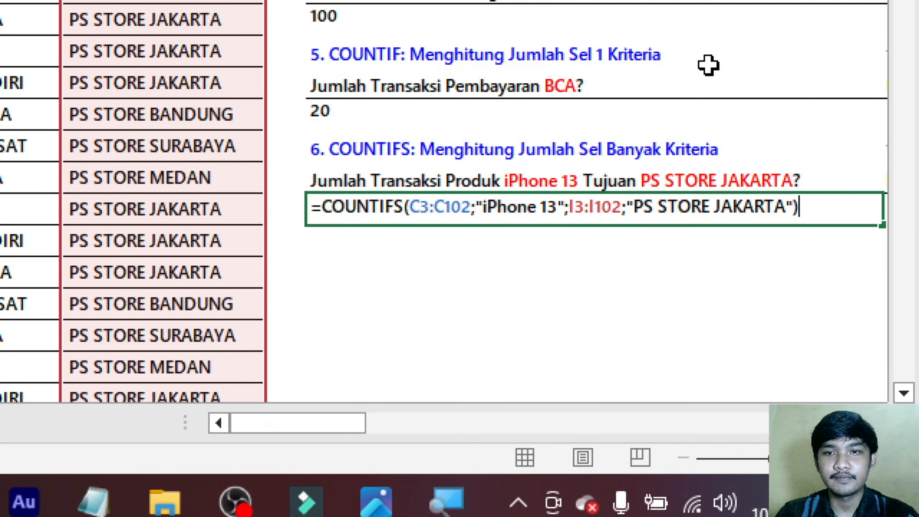
key(ctrl+Return)
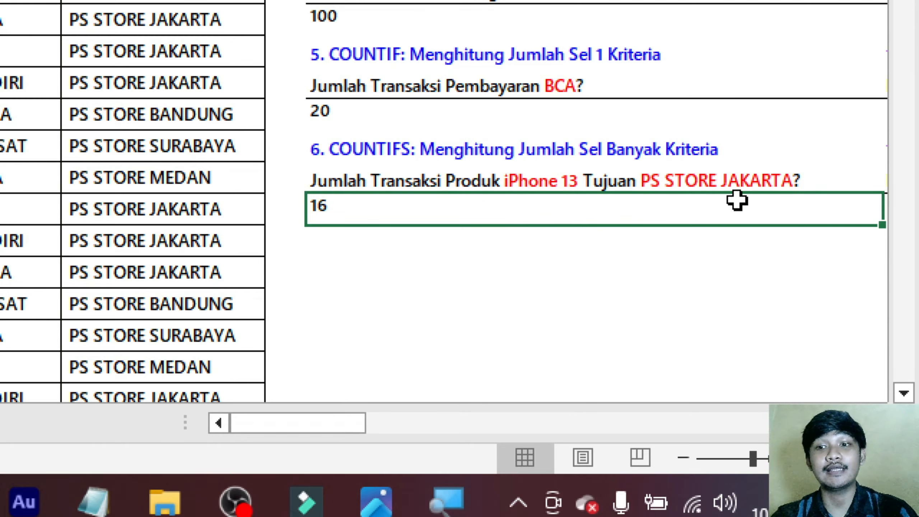
Hide column K, which holds the answered questions 1 to 6
scroll(736, 201, up, 1)
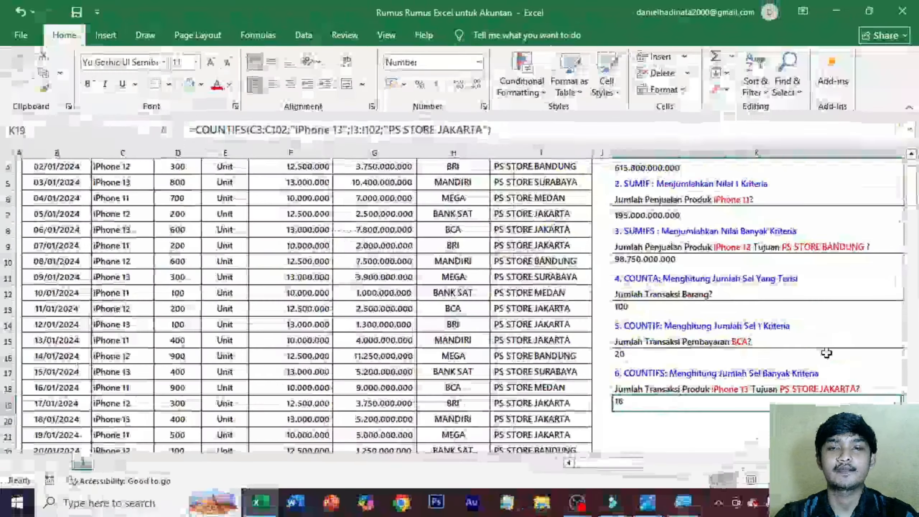
scroll(735, 208, up, 1)
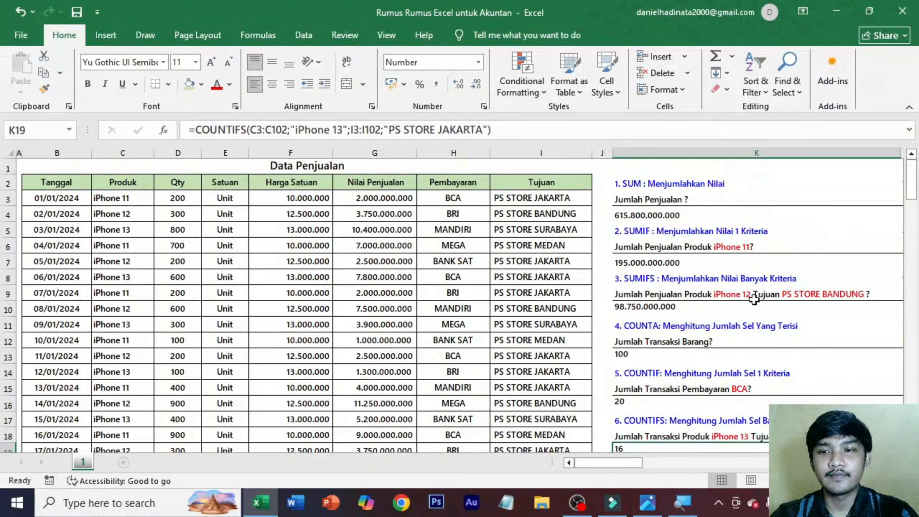
click(684, 148)
right_click(684, 150)
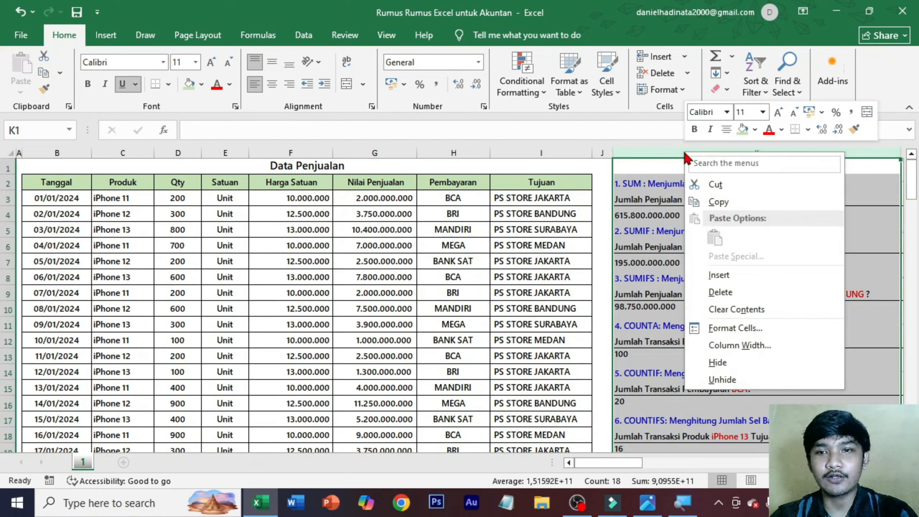
click(717, 362)
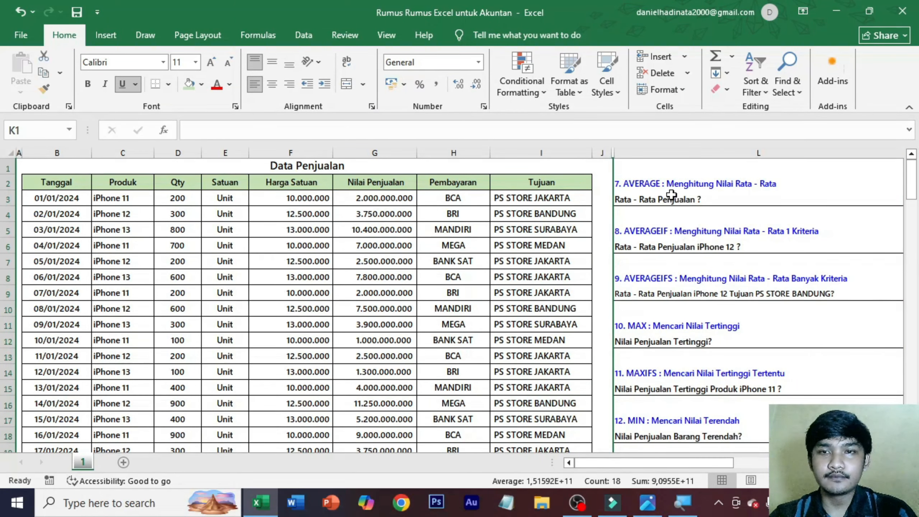
Calculate the average of the Nilai Penjualan cells G3:G102 with AVERAGE in the cell beneath "Rata - Rata Penjualan ?"
click(670, 191)
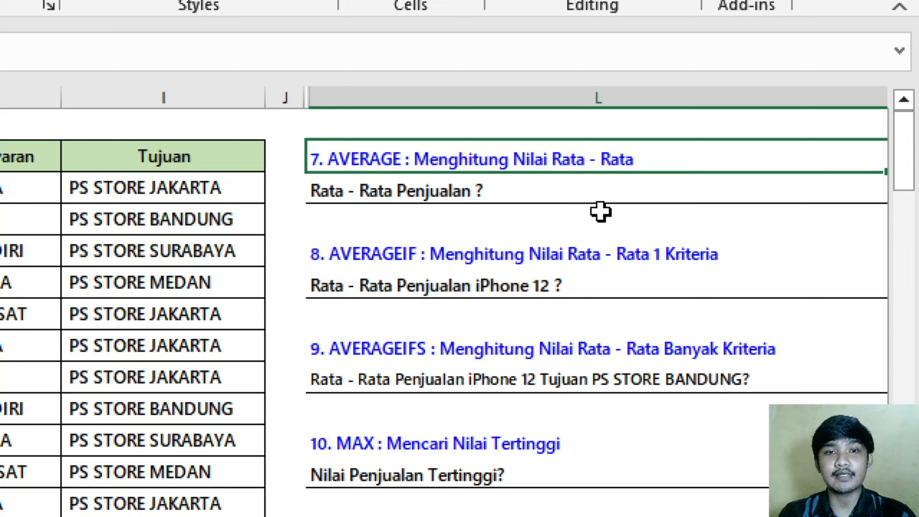
click(564, 195)
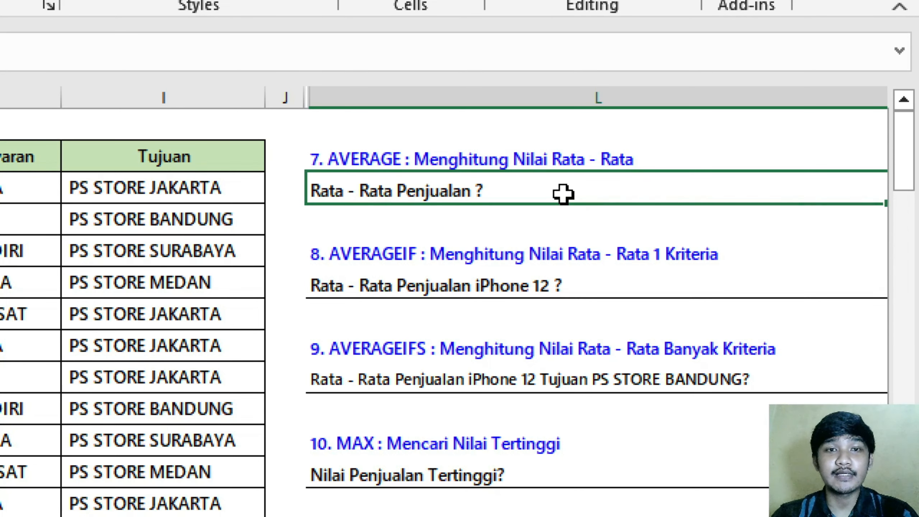
click(530, 215)
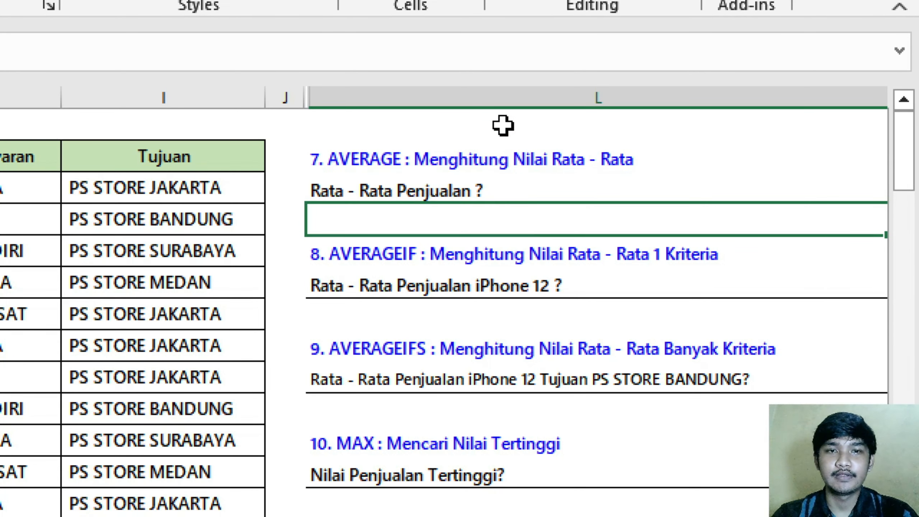
text(=average)
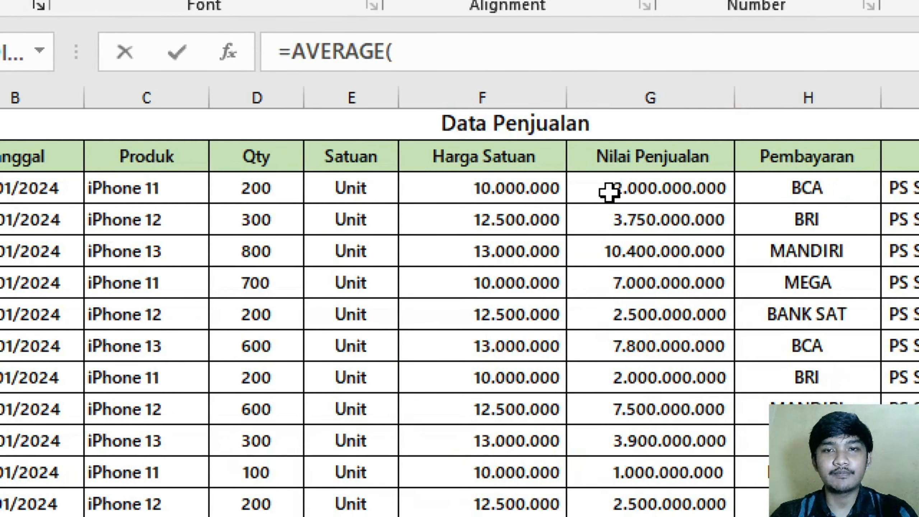
click(622, 187)
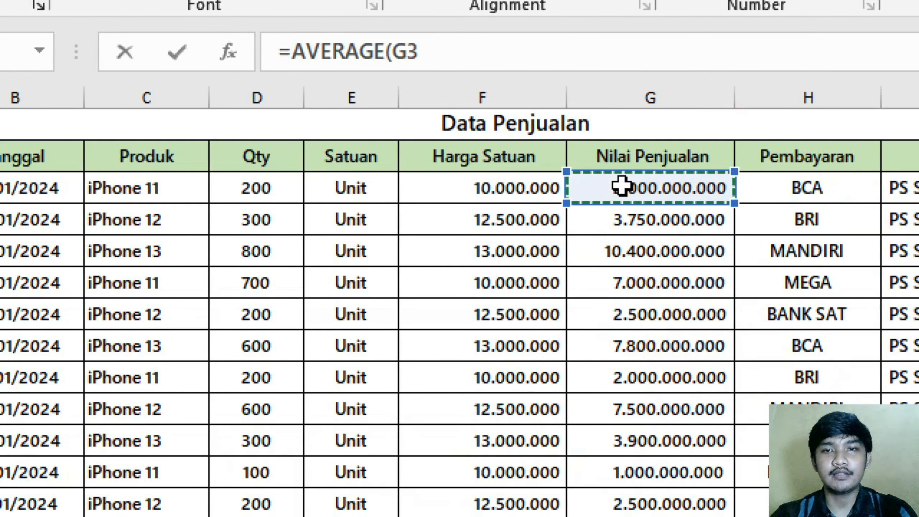
key(ctrl+shift+Down)
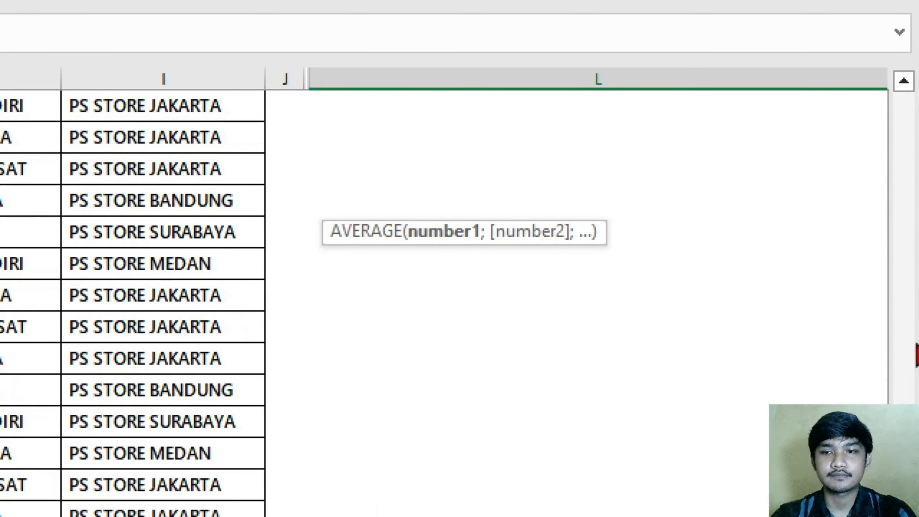
drag(913, 346, 913, 82)
text())
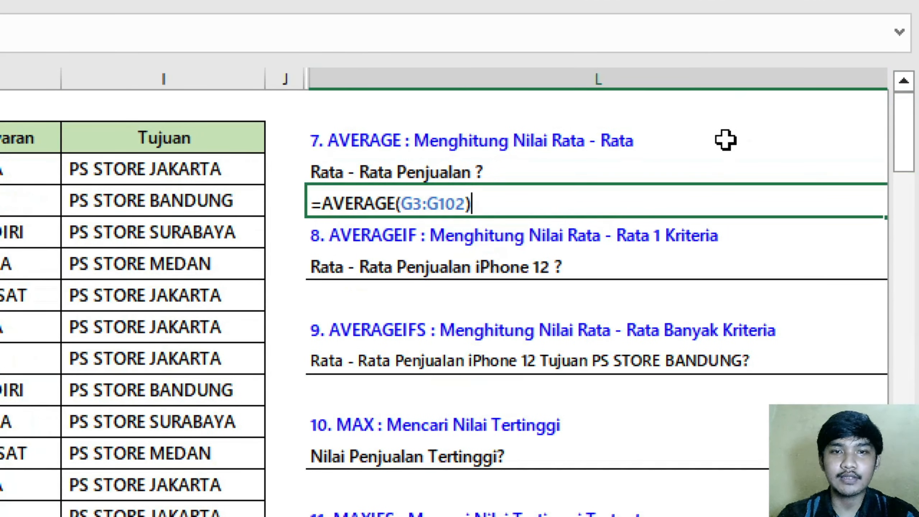
key(ctrl+Return)
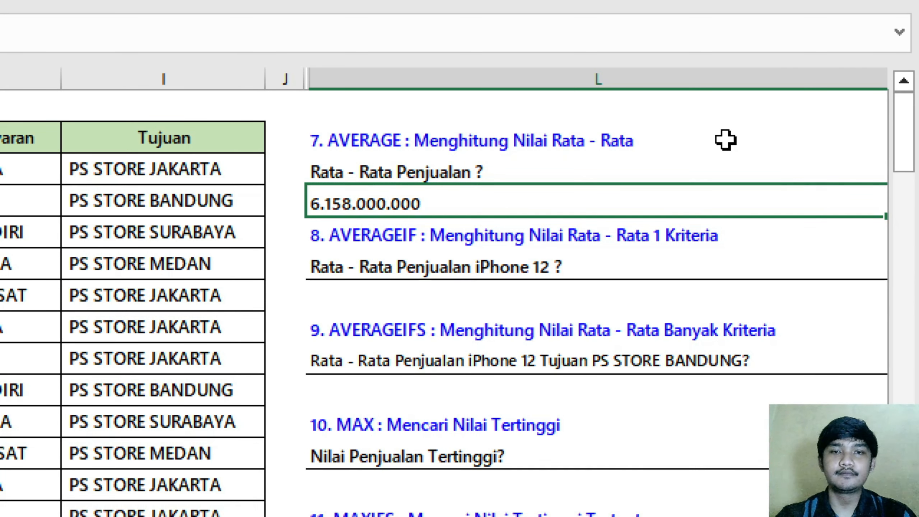
Colour the words "iPhone 12" red in the question text under the AVERAGEIF heading
click(577, 222)
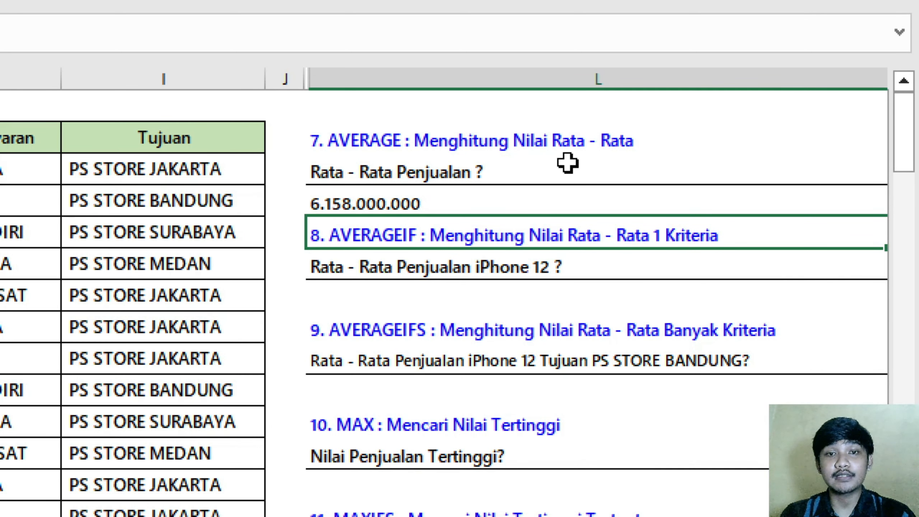
click(510, 265)
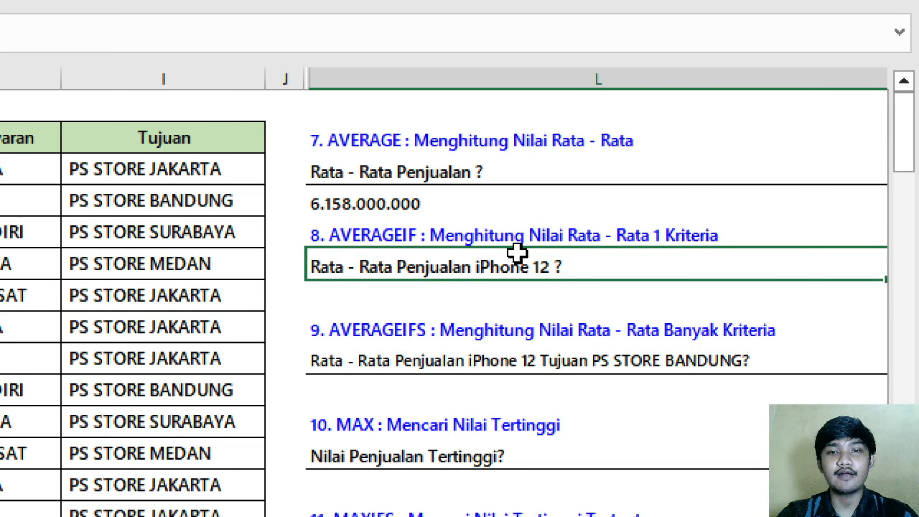
click(360, 294)
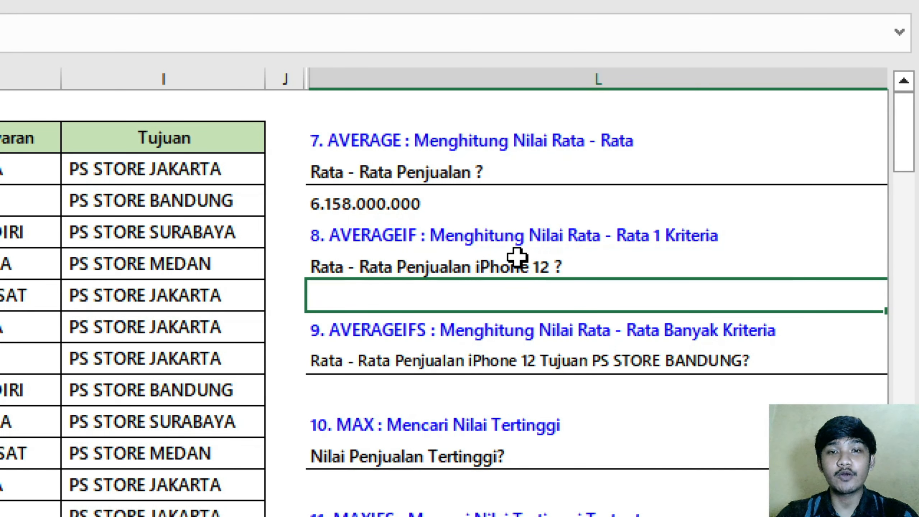
double_click(532, 267)
drag(547, 266, 477, 265)
click(558, 208)
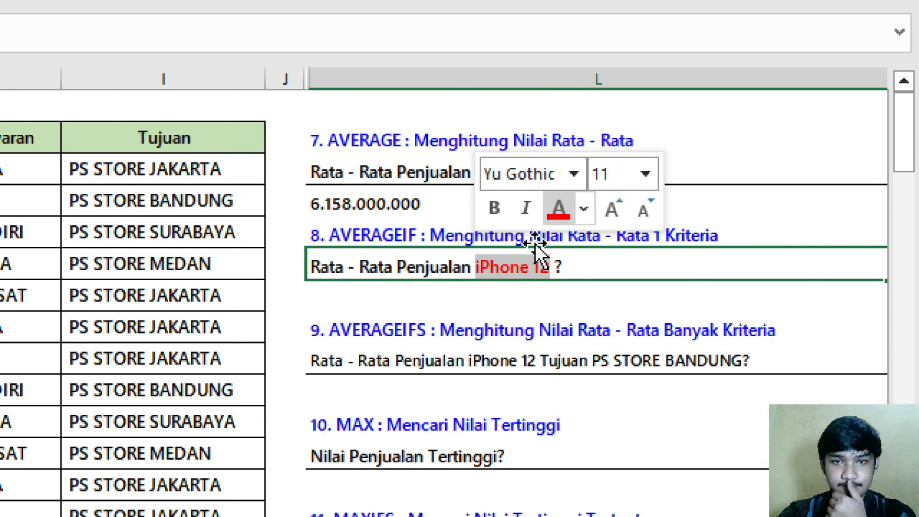
Start an AVERAGEIF formula beneath the "Rata - Rata Penjualan iPhone 12 ?" question with Produk range C3:C102 and criterion "iPhone 12"
click(501, 288)
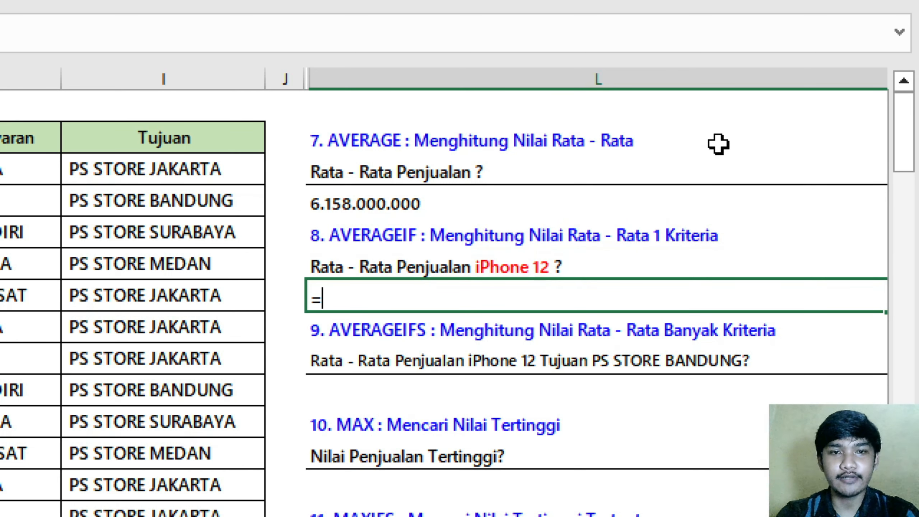
text(=averageif)
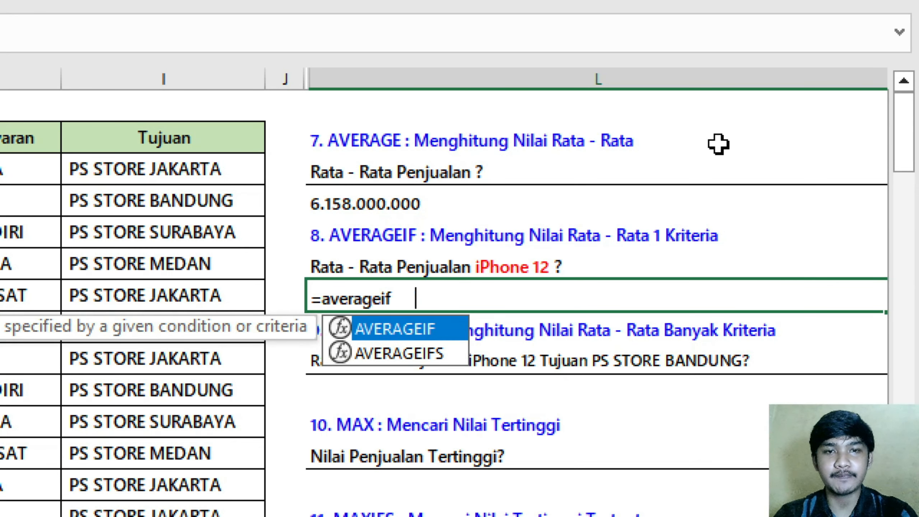
key(Tab)
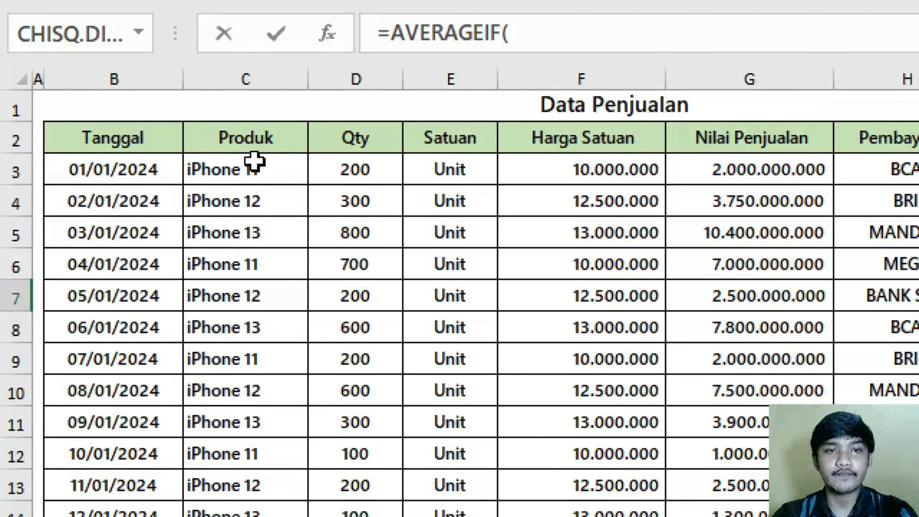
click(255, 163)
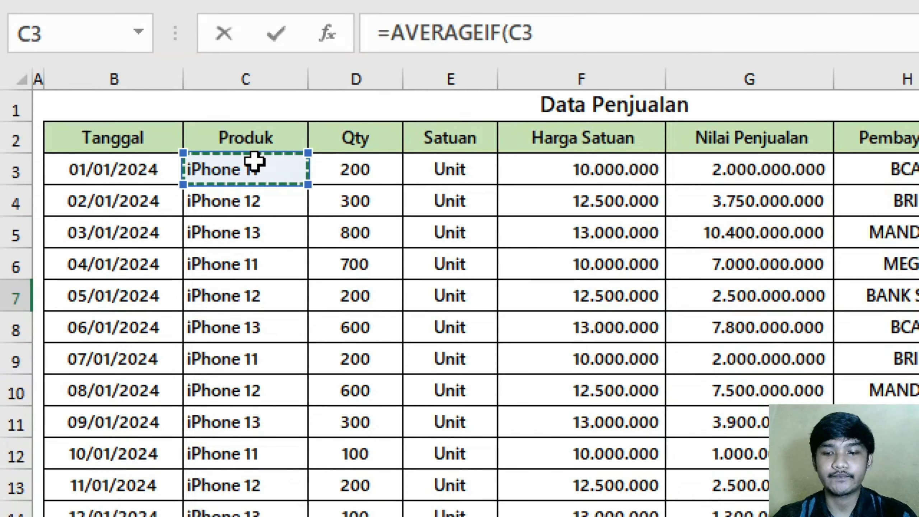
key(ctrl+shift+Down)
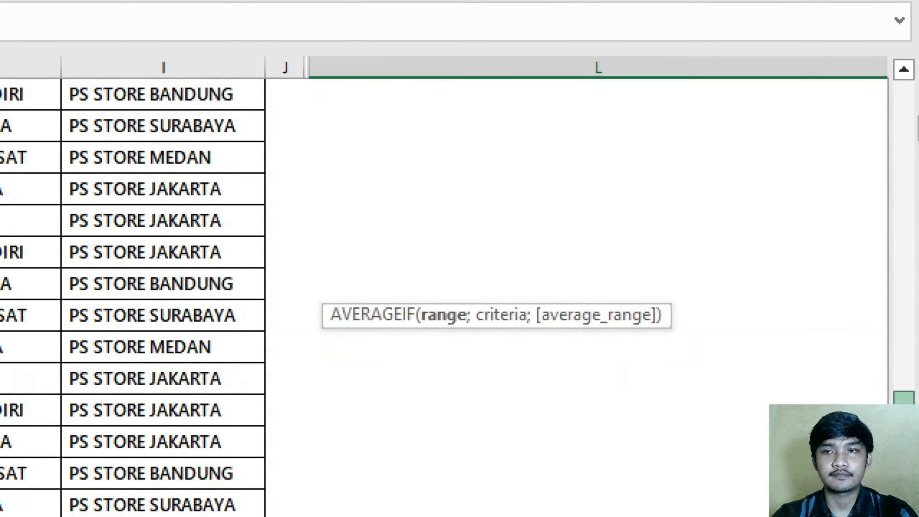
drag(905, 431, 904, 120)
text(;"iPhone 12)
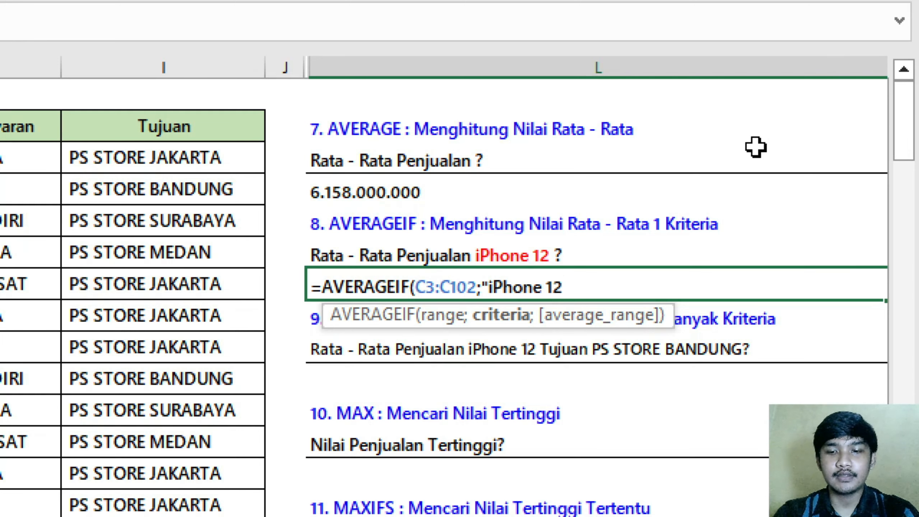
text(";)
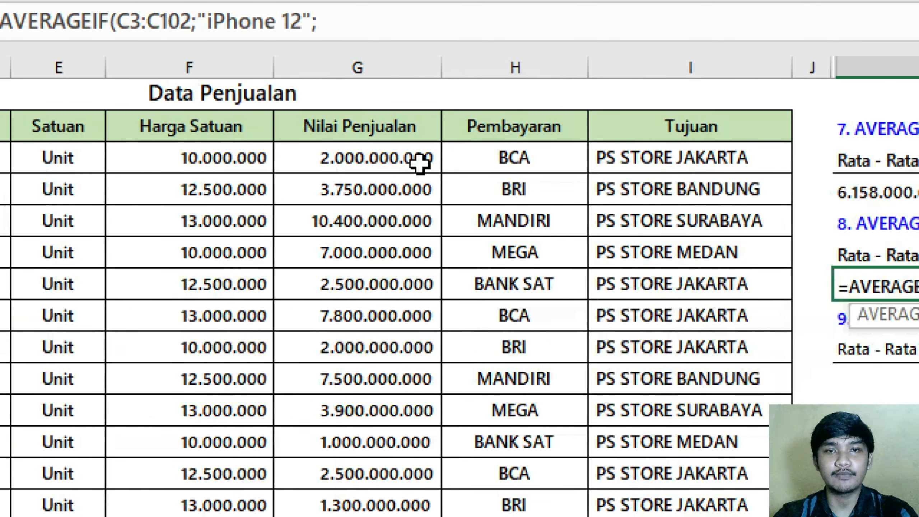
Complete the AVERAGEIF formula with the Nilai Penjualan cells G3:G102 as the average range
click(411, 158)
key(ctrl+shift+Down)
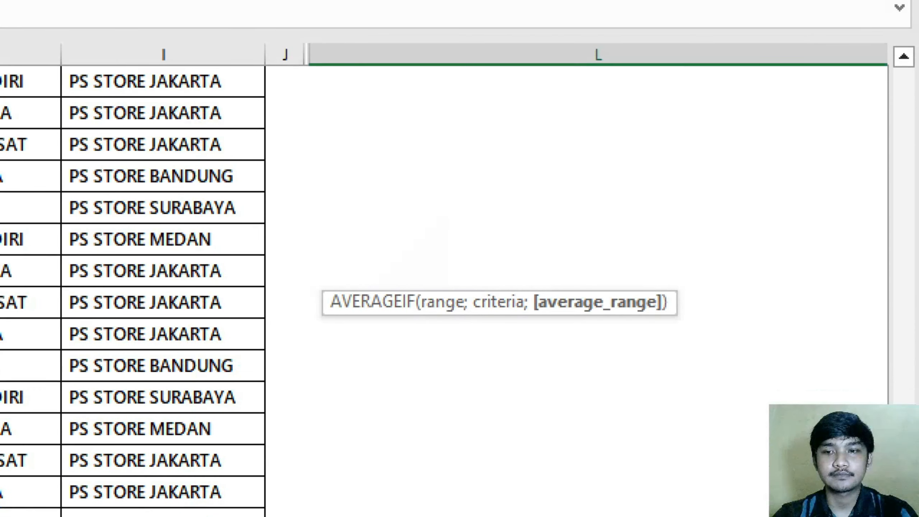
scroll(855, 103, up, 15)
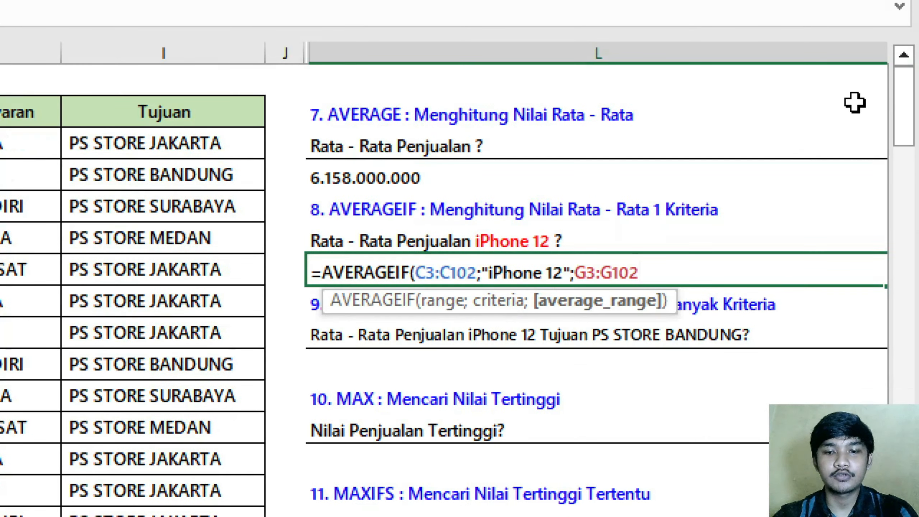
text())
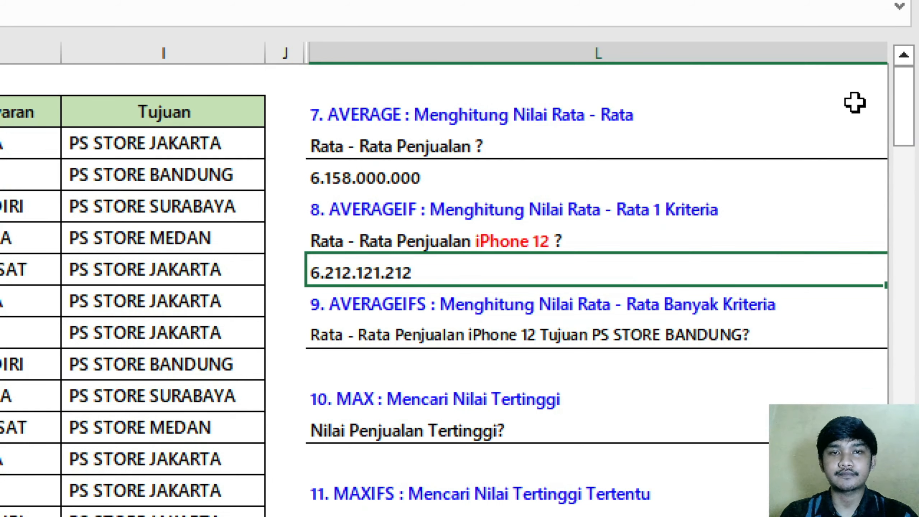
Start an AVERAGEIFS formula beneath the iPhone 12 Tujuan PS STORE BANDUNG question with Nilai Penjualan cells G3:G102 as the average range
scroll(579, 254, down, 1)
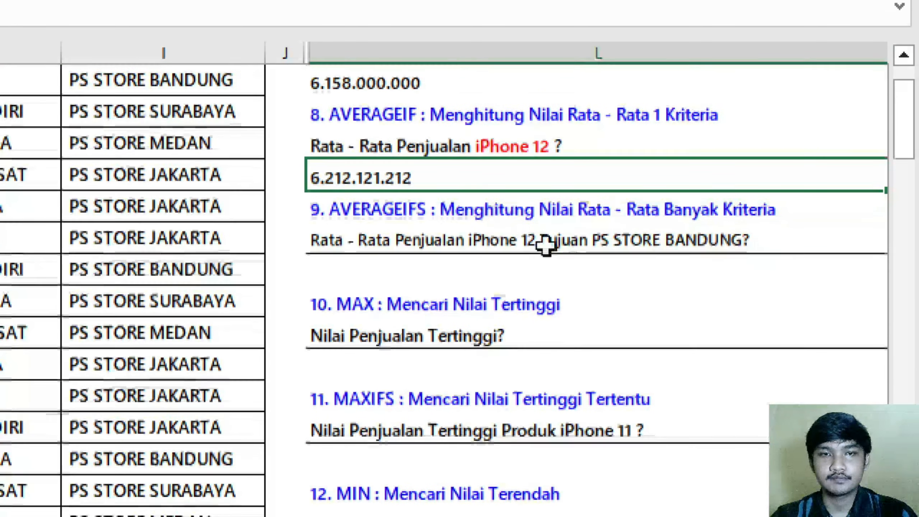
click(442, 234)
click(403, 201)
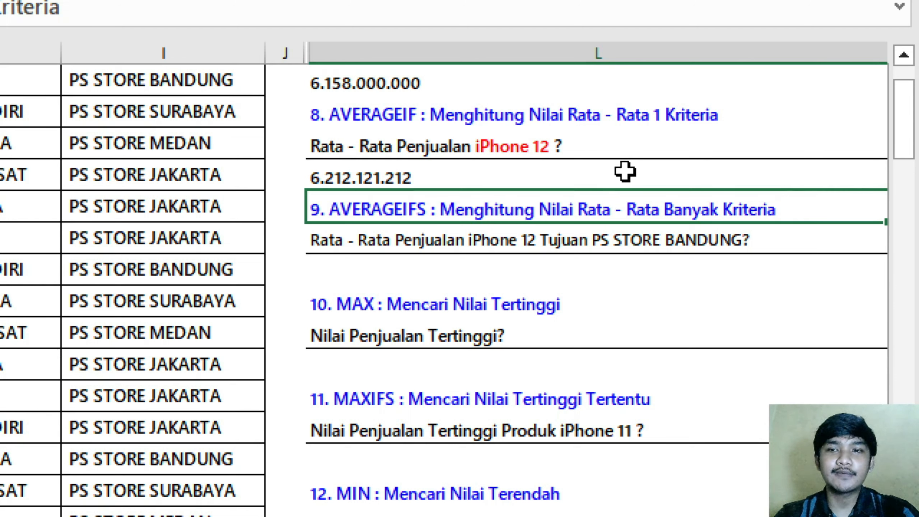
click(554, 240)
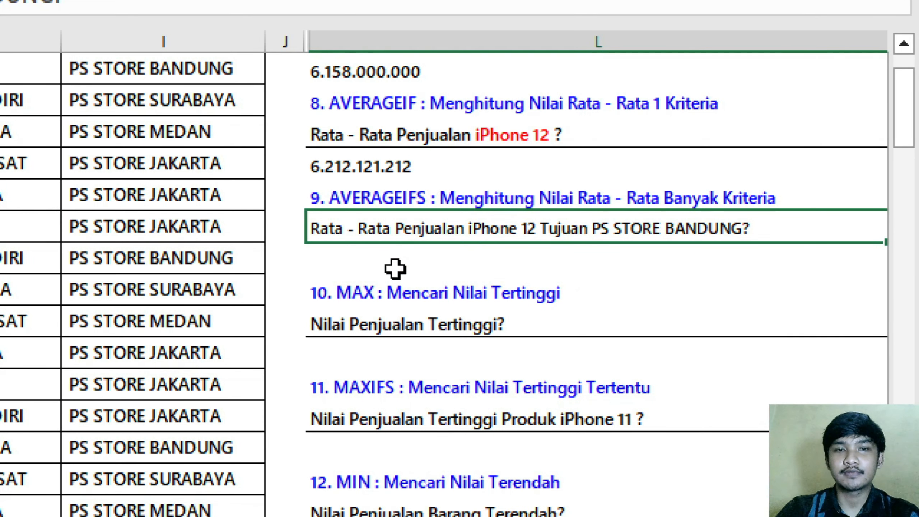
click(395, 268)
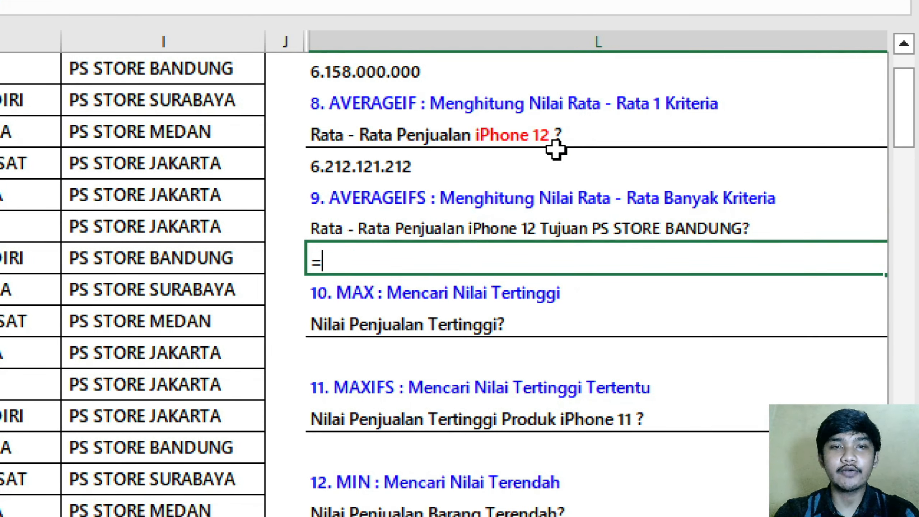
text(=averageifs)
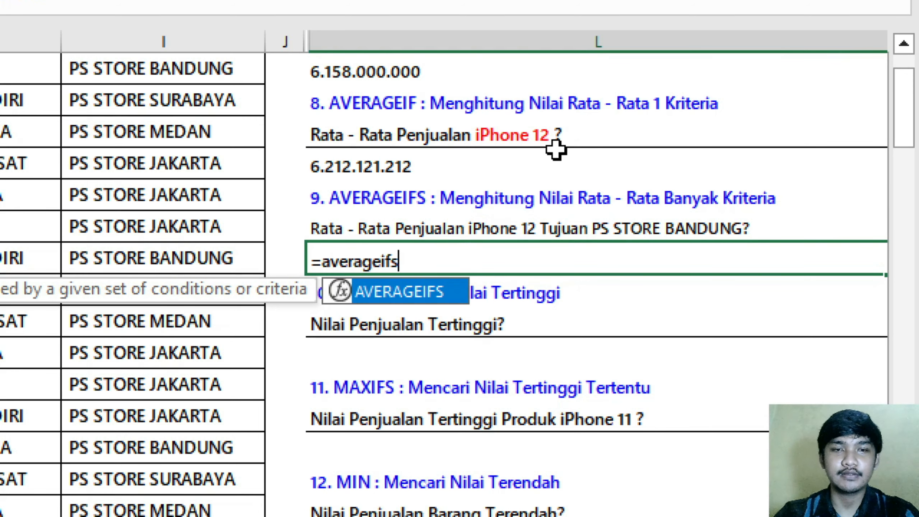
key(Tab)
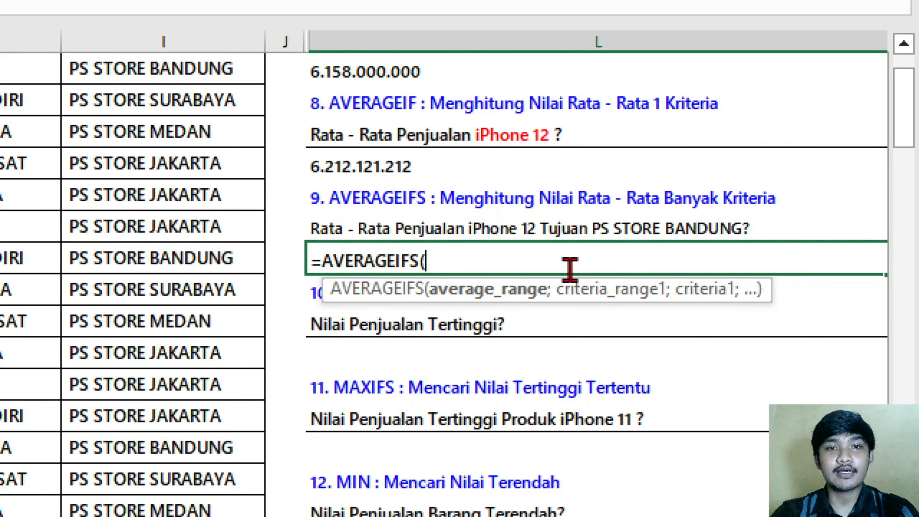
scroll(570, 270, up, 1)
click(321, 137)
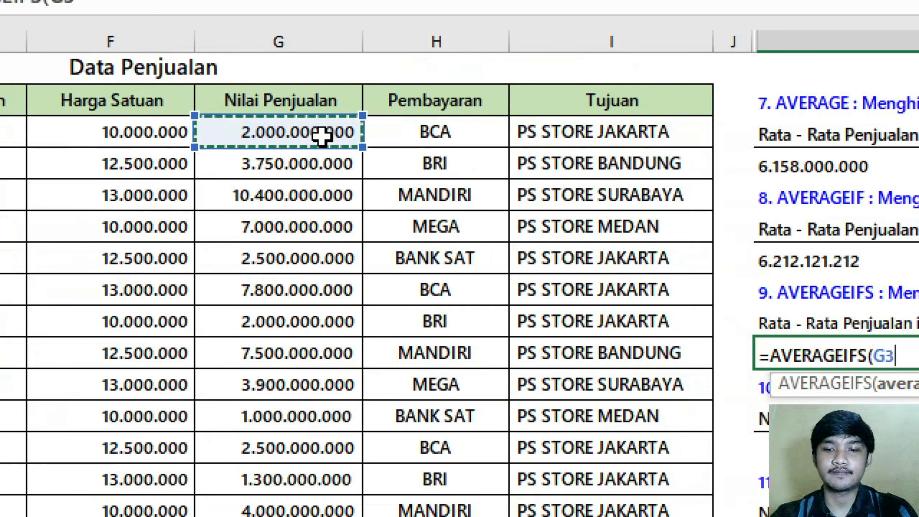
key(ctrl+shift+Down)
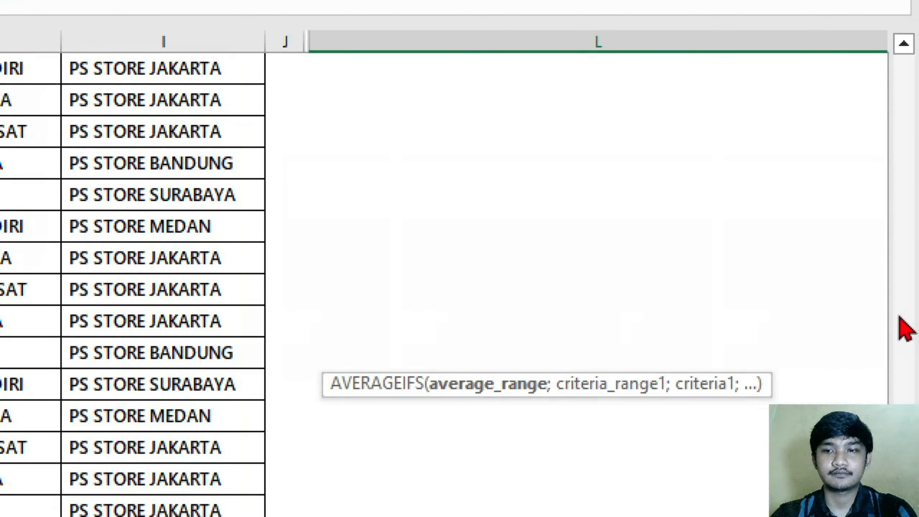
drag(904, 485, 904, 98)
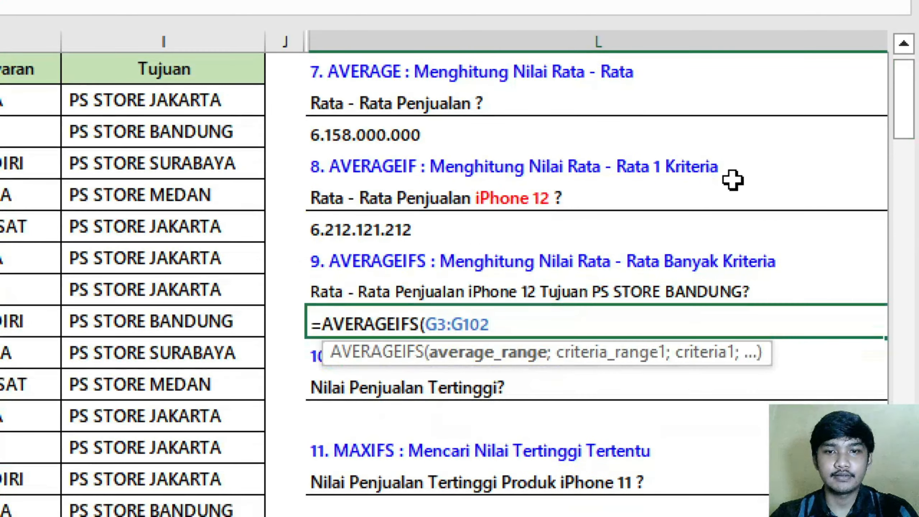
text(;)
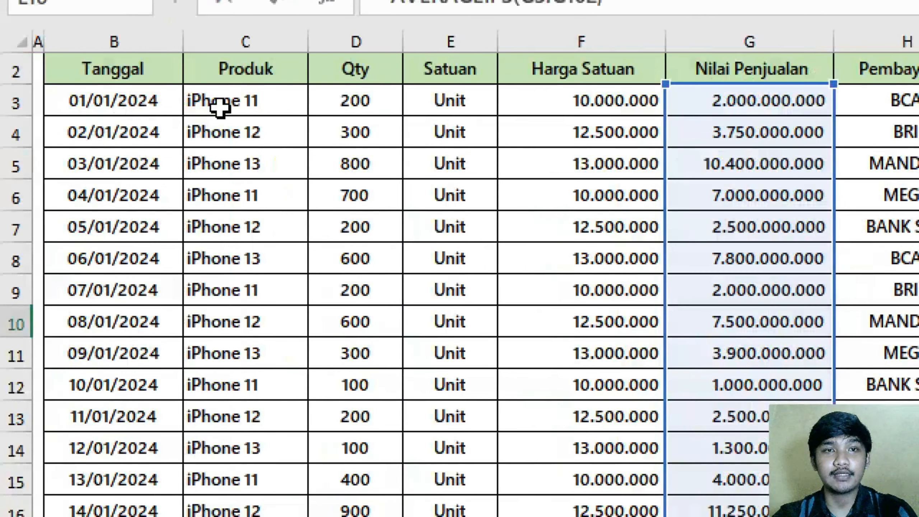
Add the Produk cells C3:C102 and "iPhone 12" as the first criteria range and criterion of the AVERAGEIFS formula
click(219, 107)
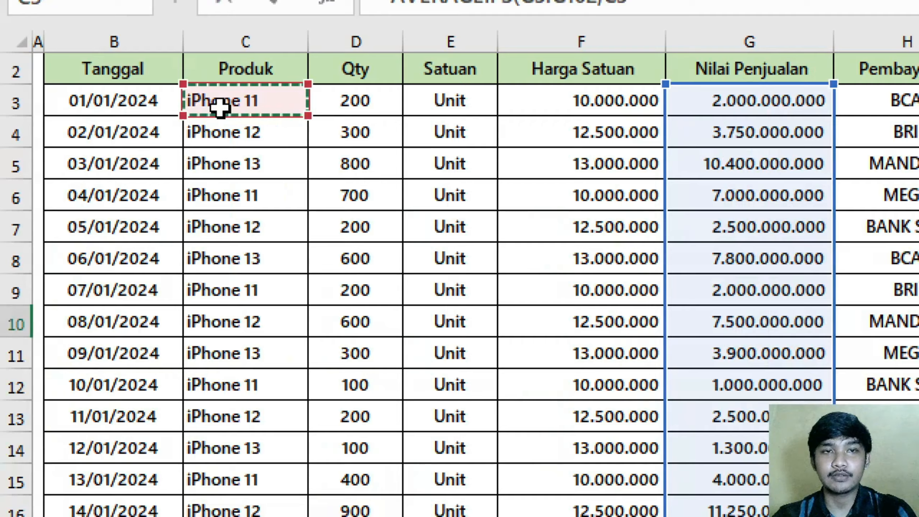
key(ctrl+shift+Down)
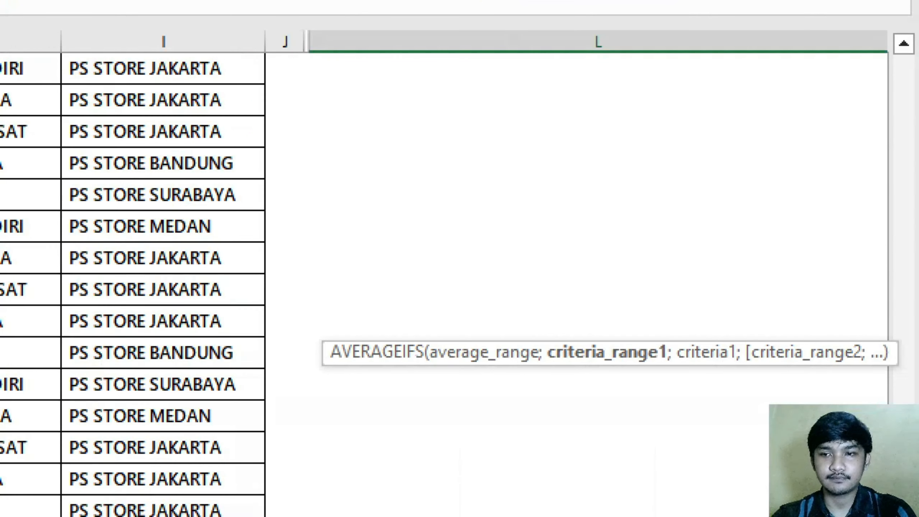
drag(918, 184, 912, 130)
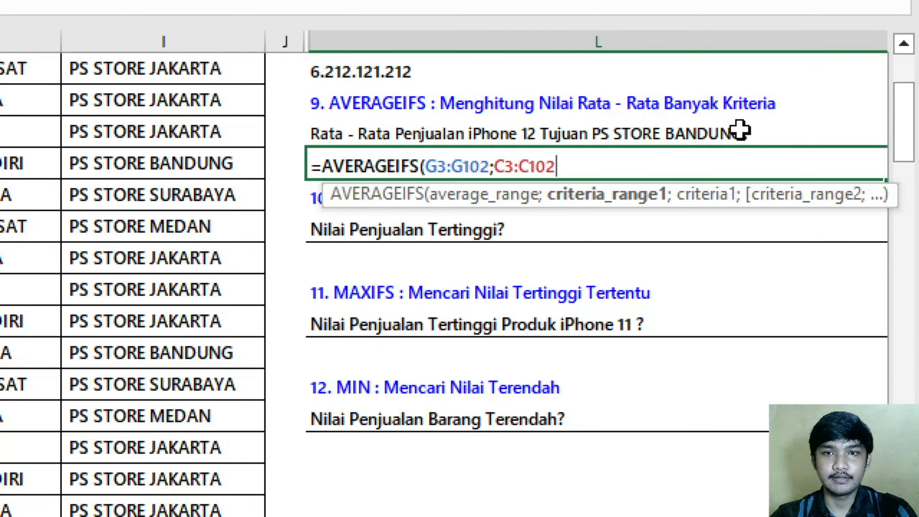
text(;"iPhone 12)
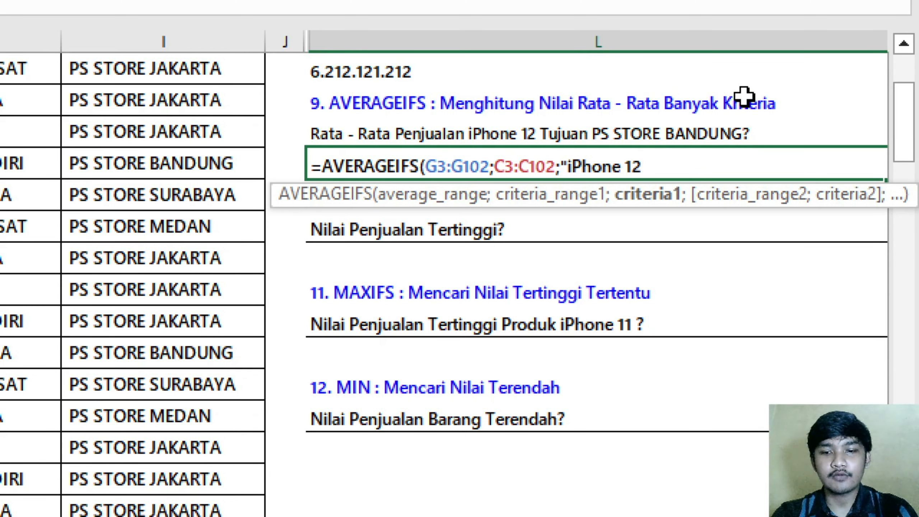
text(;)
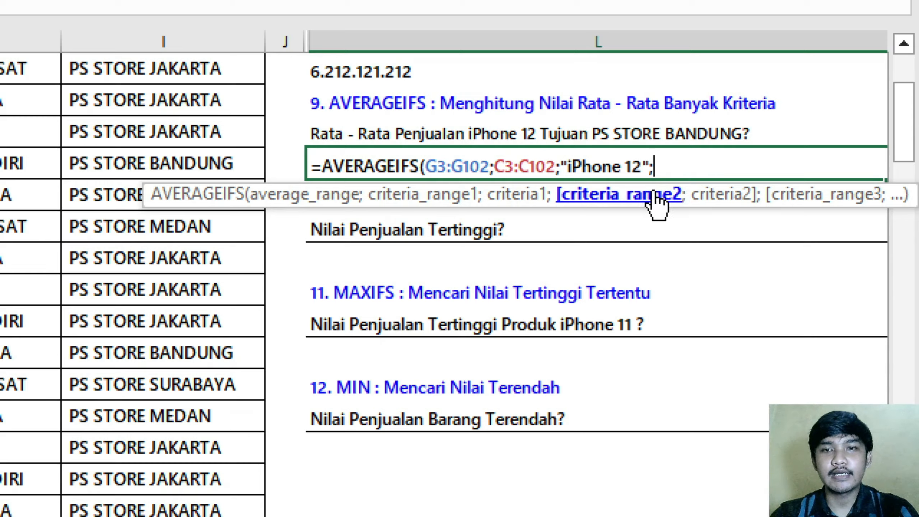
Complete the AVERAGEIFS formula with Tujuan cells I3:I102 as the second criteria range and "PS STORE BANDUNG" as its criterion
scroll(648, 322, up, 2)
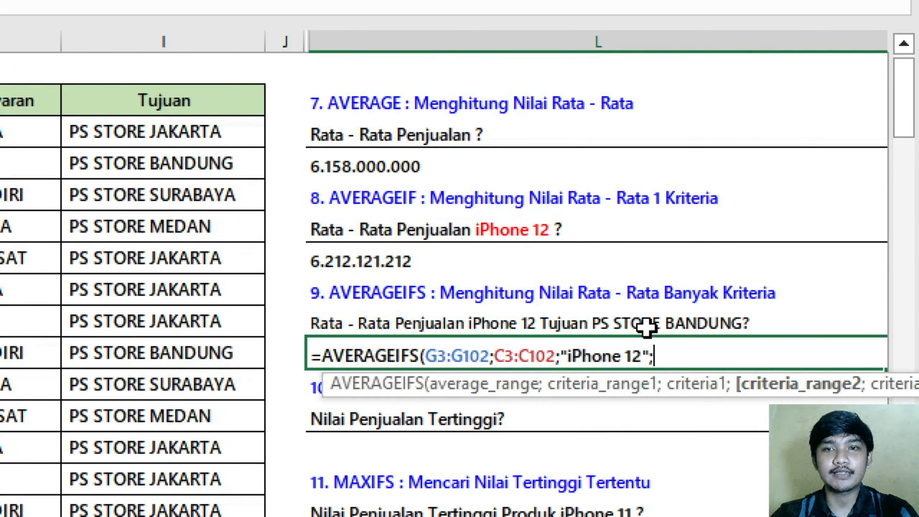
click(145, 132)
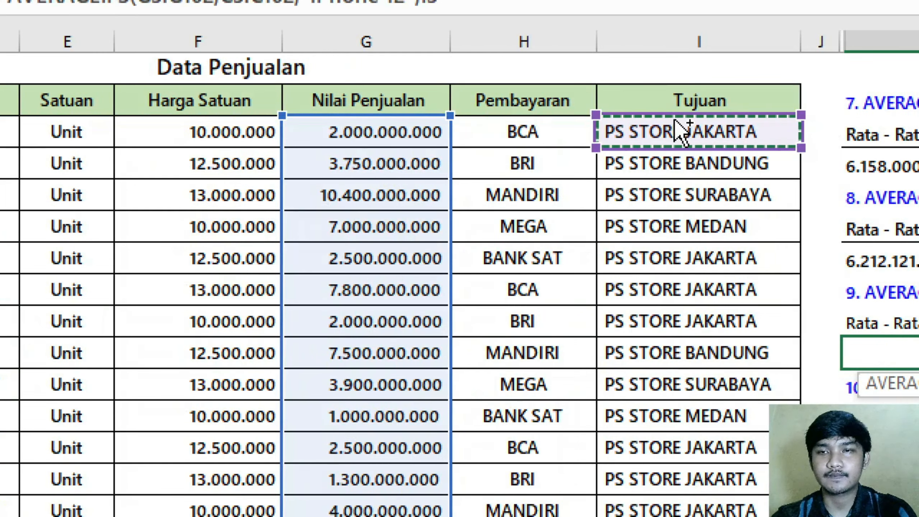
key(ctrl+shift+Down)
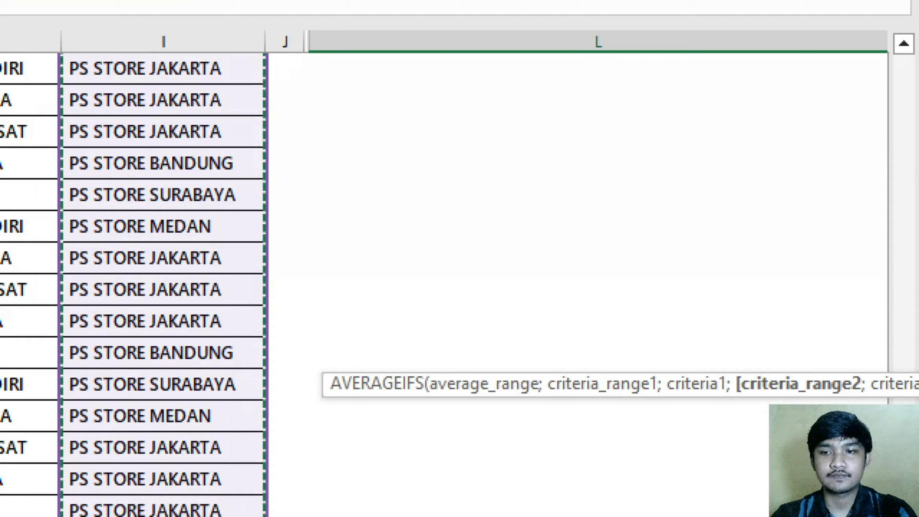
key(ctrl+BackSpace)
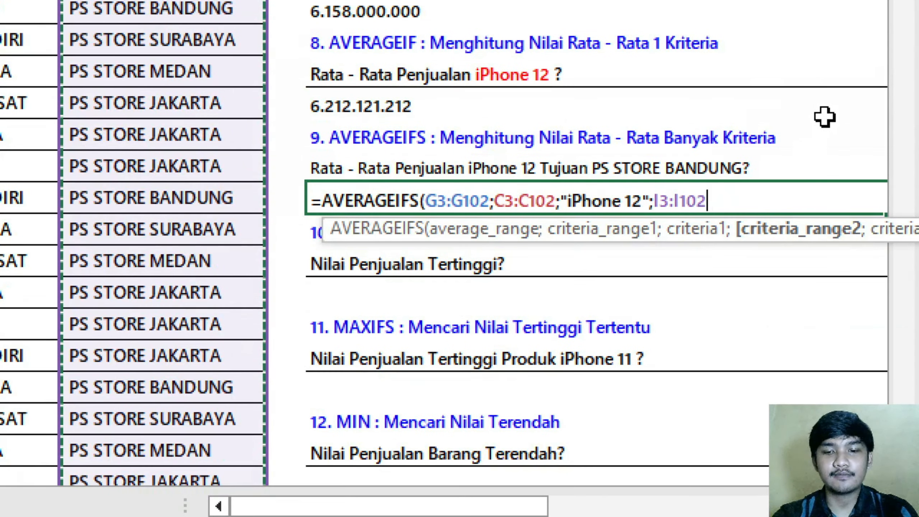
text(;"iPhone 12";I3:I102;)
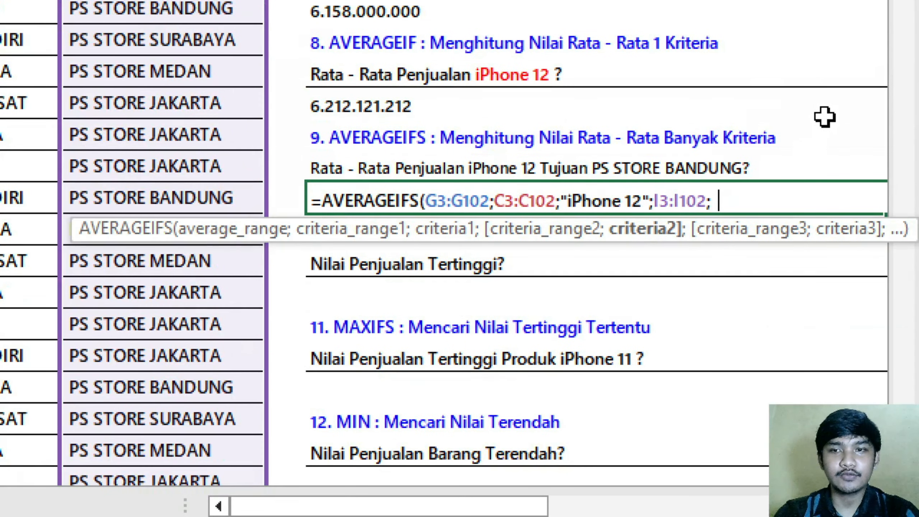
text("PS S)
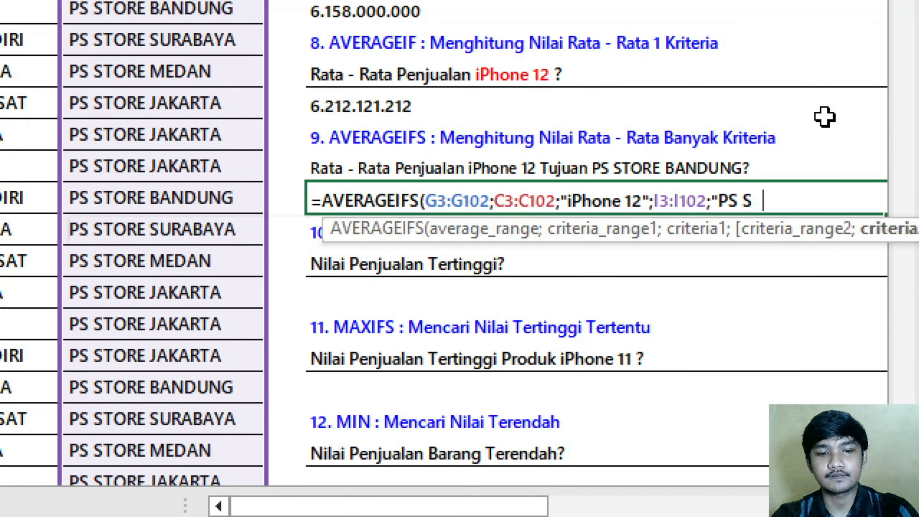
text(TORE BANDUNG"))
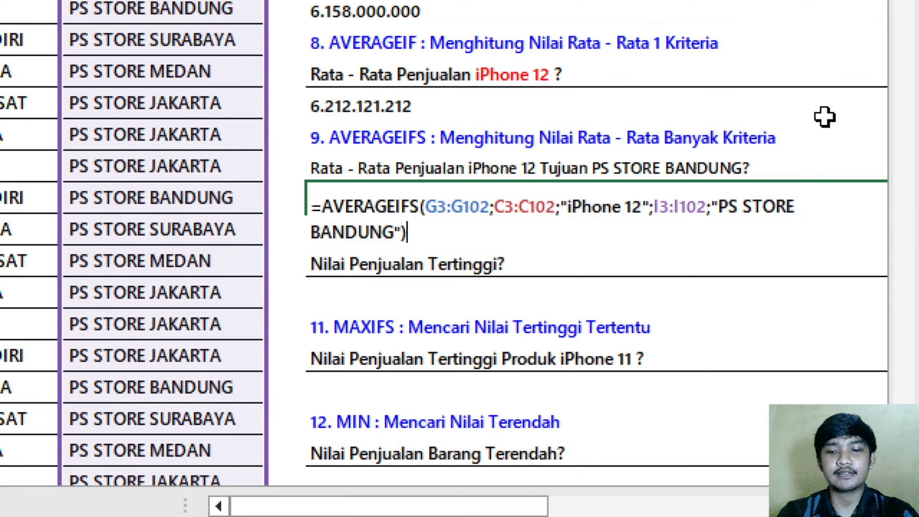
key(ctrl+Return)
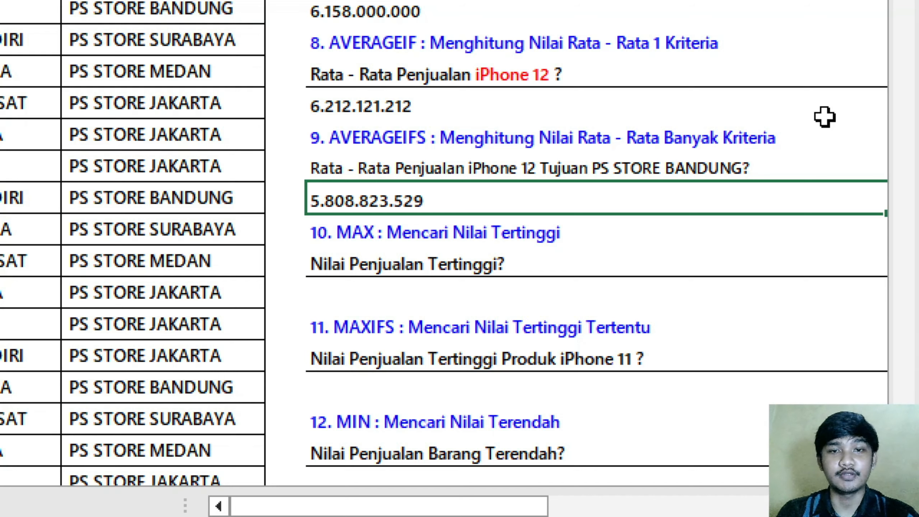
Start a MAX formula in the empty cell beneath the "Nilai Penjualan Tertinggi?" question
scroll(735, 137, down, 1)
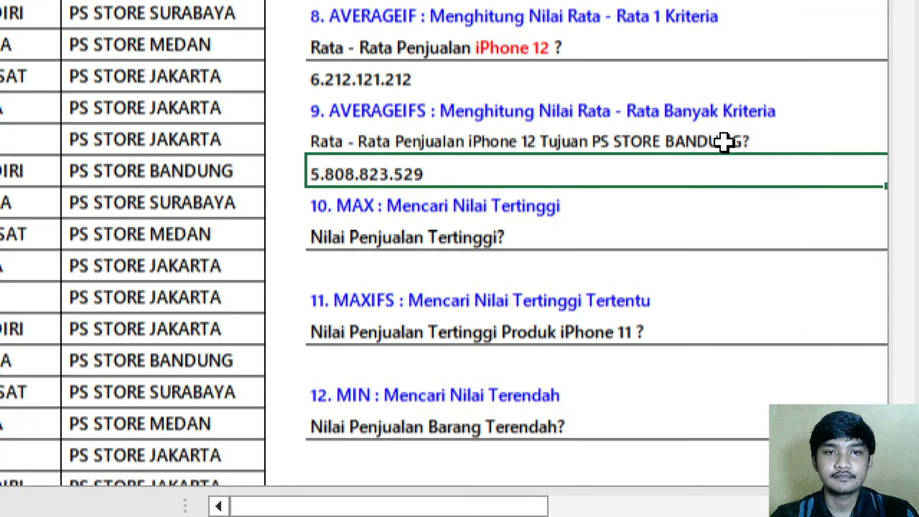
click(391, 196)
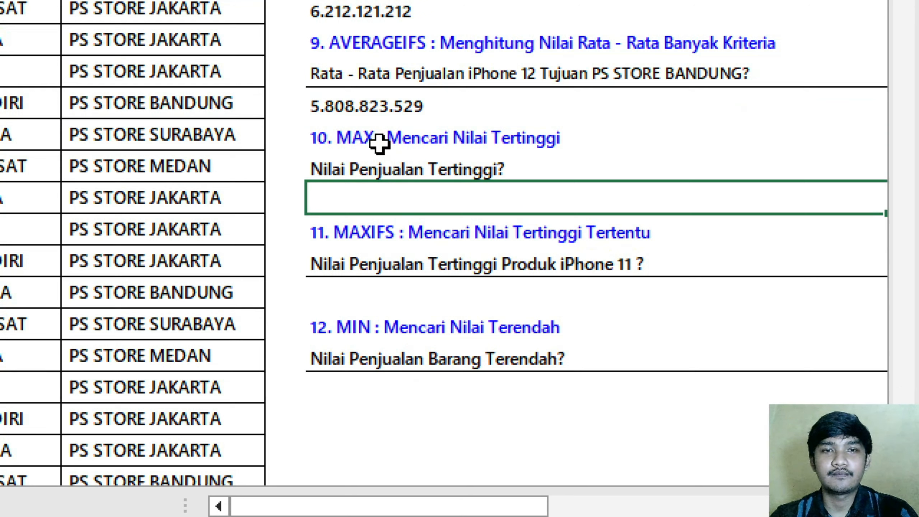
click(457, 144)
click(467, 169)
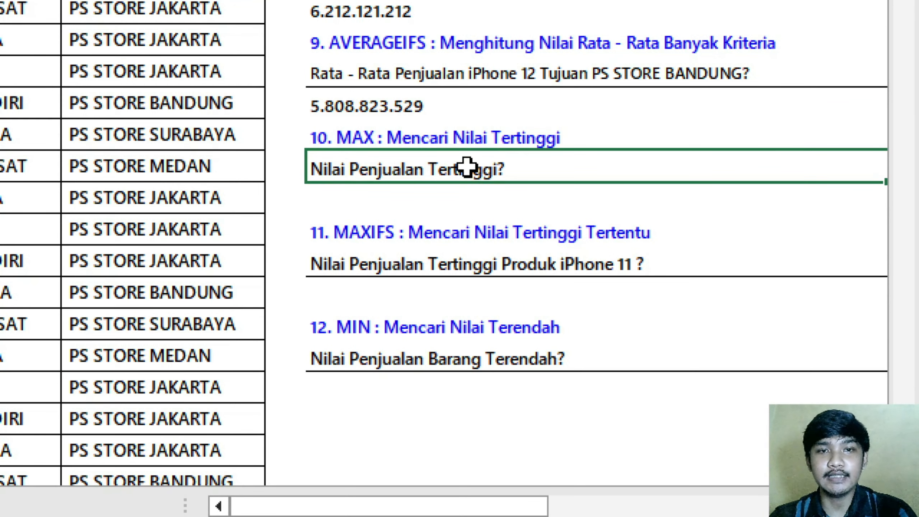
click(362, 197)
click(388, 172)
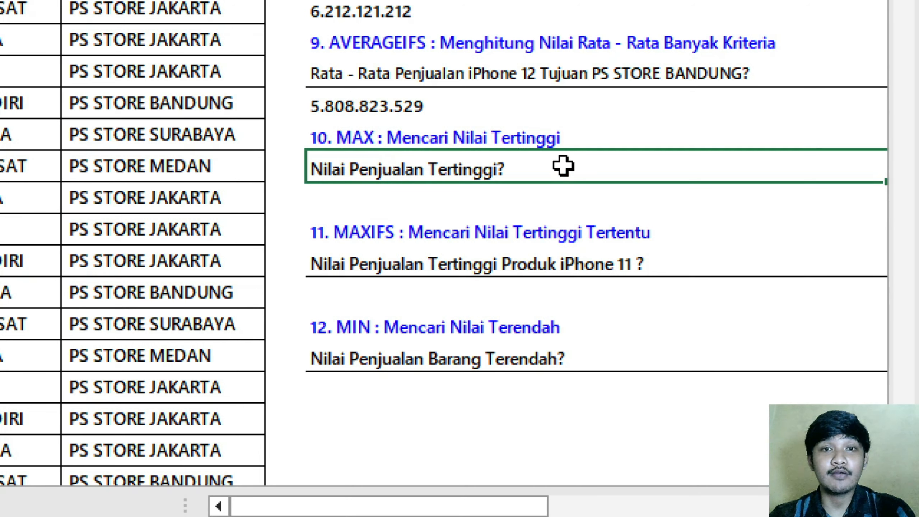
click(434, 203)
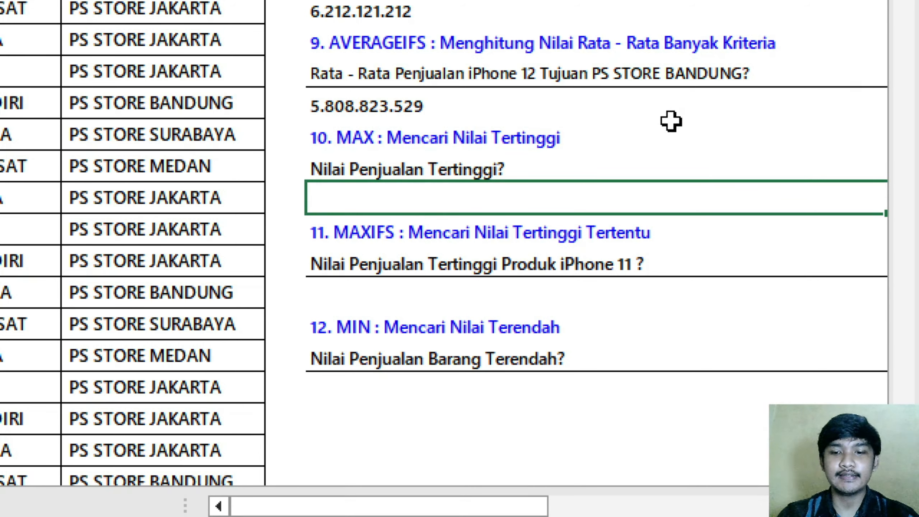
text(=MAX()
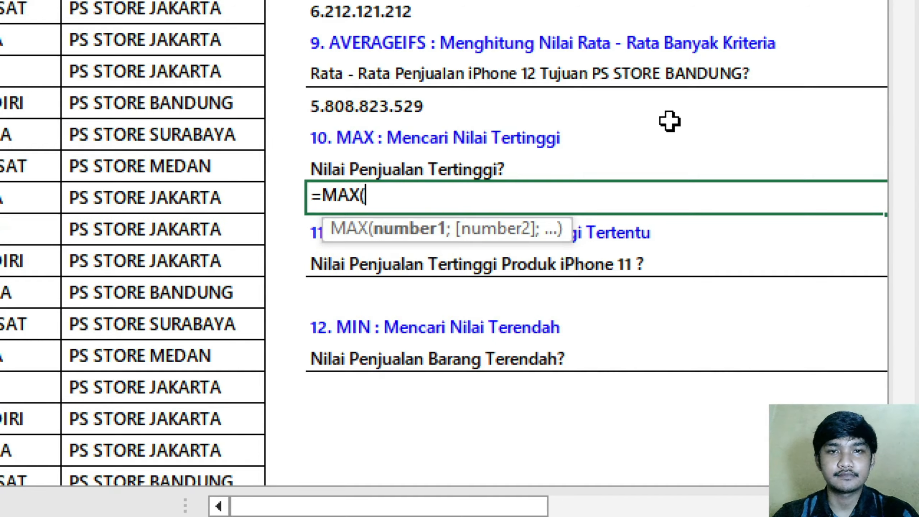
Complete the MAX formula with the Nilai Penjualan cells G3:G102 as its range
scroll(527, 247, up, 1)
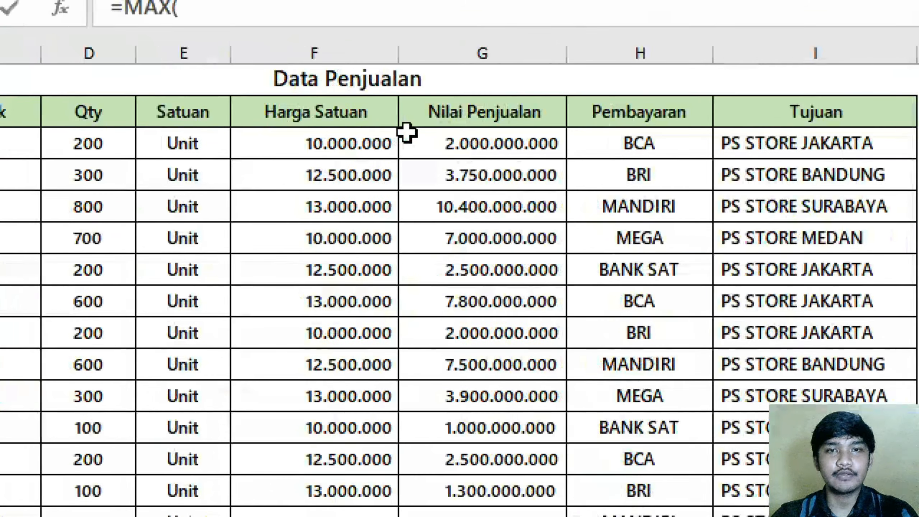
click(503, 151)
key(ctrl+shift+Down)
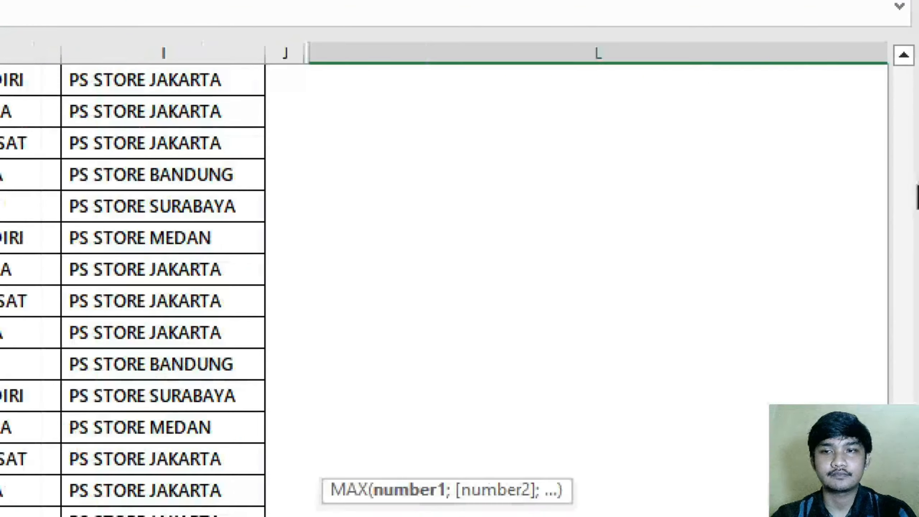
drag(904, 380, 903, 125)
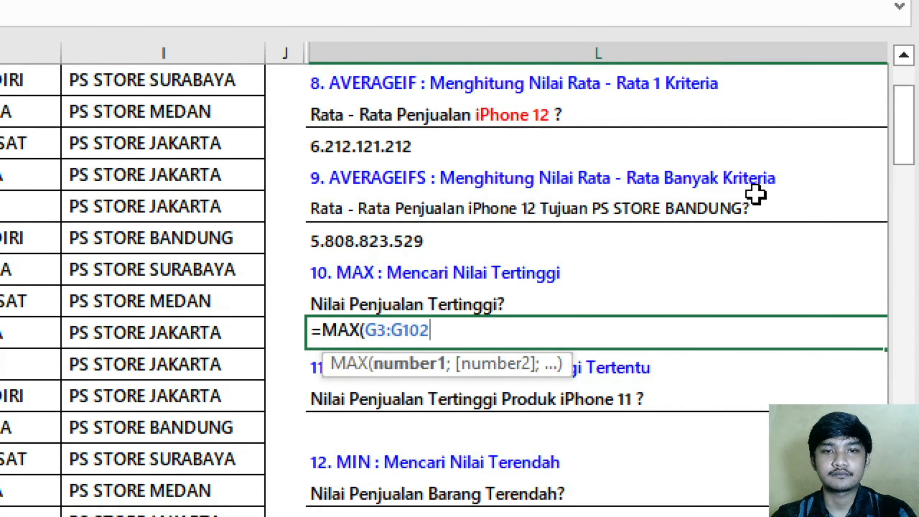
text())
key(ctrl+Return)
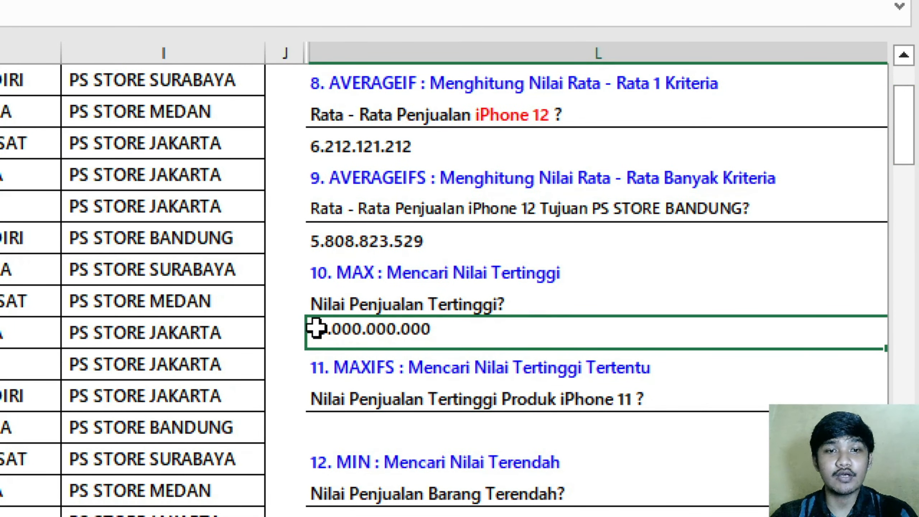
Colour the words "iPhone 11" red in the question under the MAXIFS heading
scroll(371, 353, down, 2)
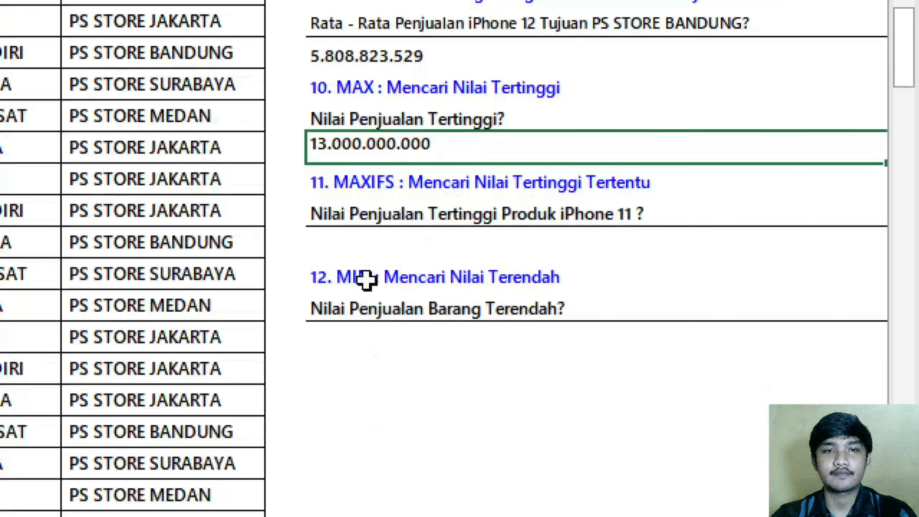
click(371, 233)
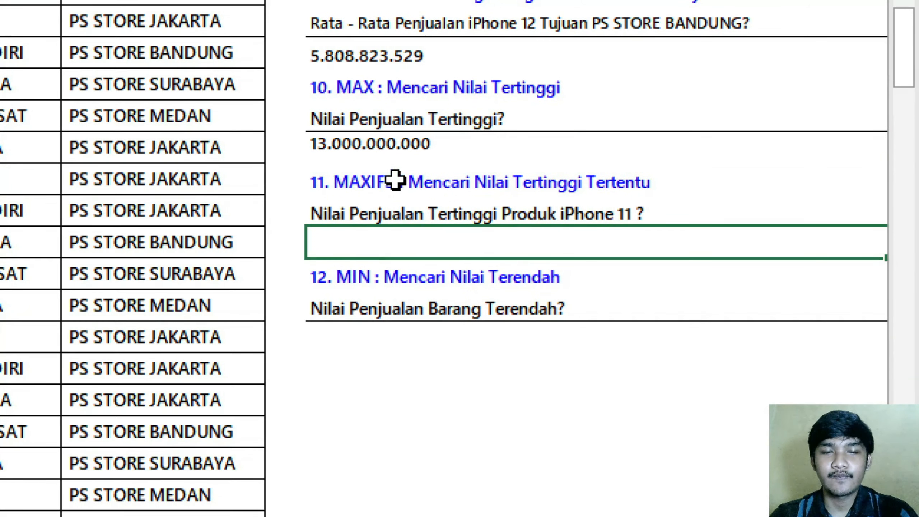
click(459, 178)
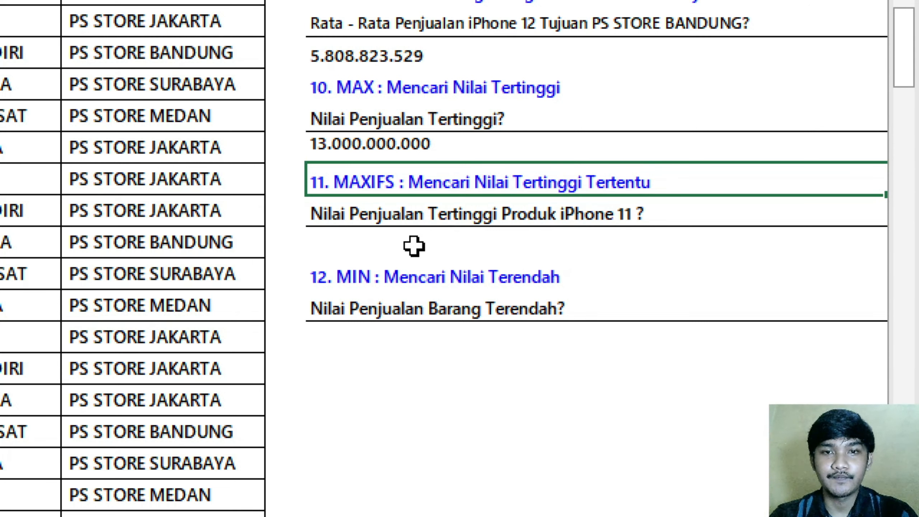
click(421, 216)
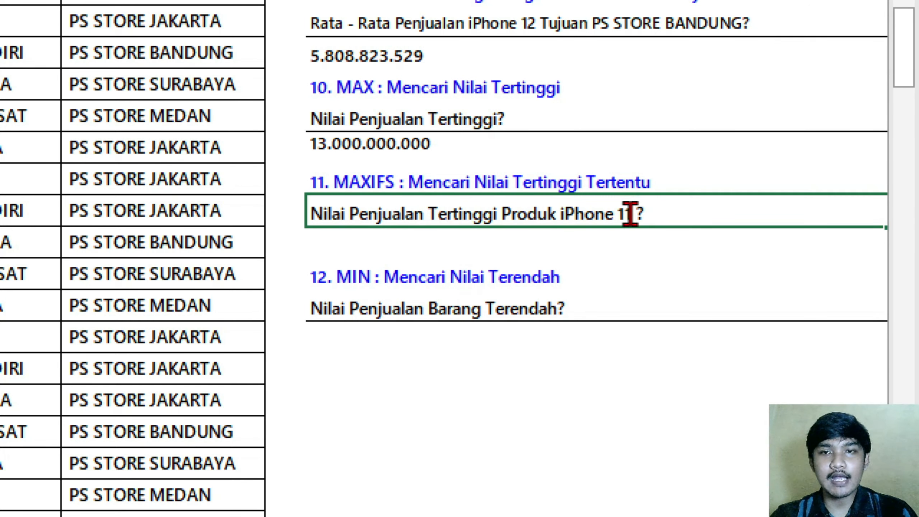
drag(632, 214, 557, 189)
click(637, 141)
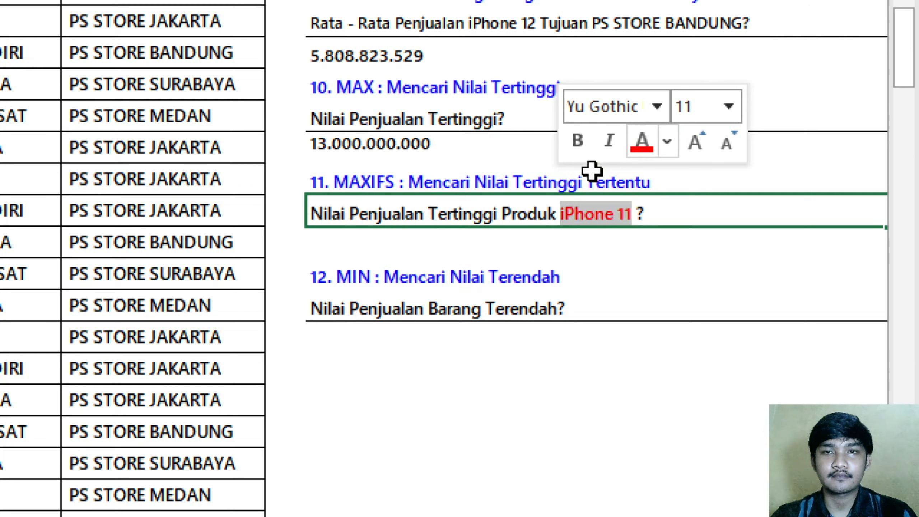
key(Return)
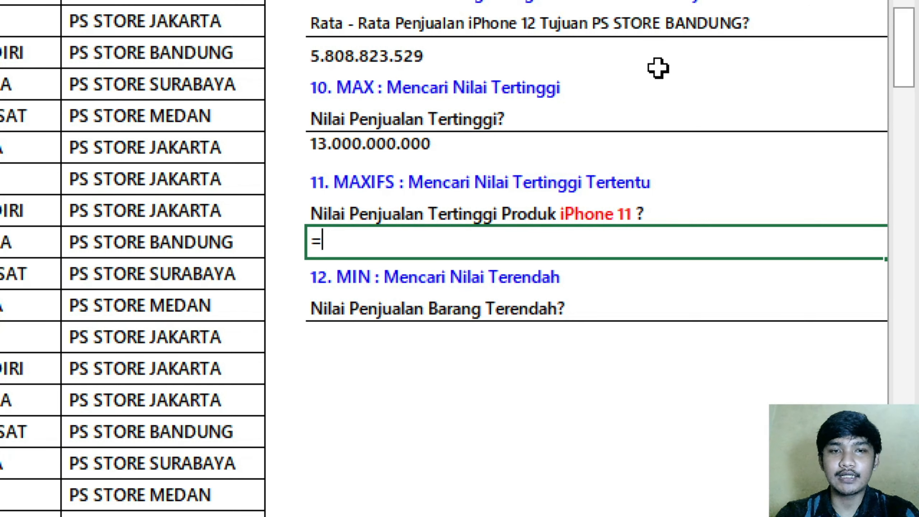
Start a MAXIFS formula beneath the iPhone 11 question with Nilai Penjualan cells G3:G102 as the max range
text(=maxifs)
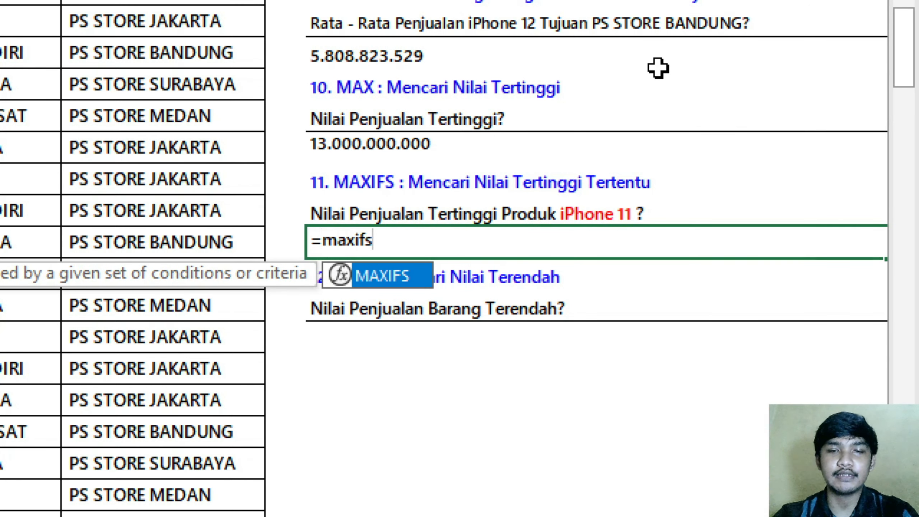
key(Tab)
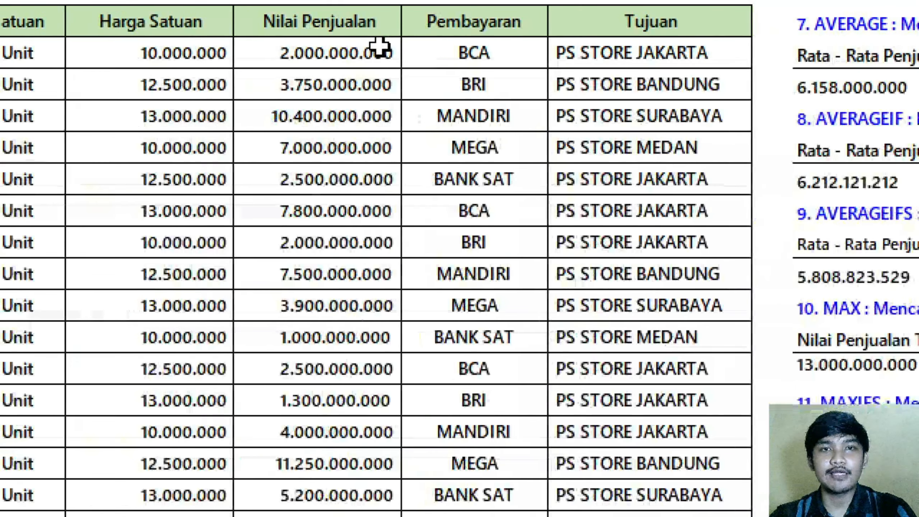
click(376, 46)
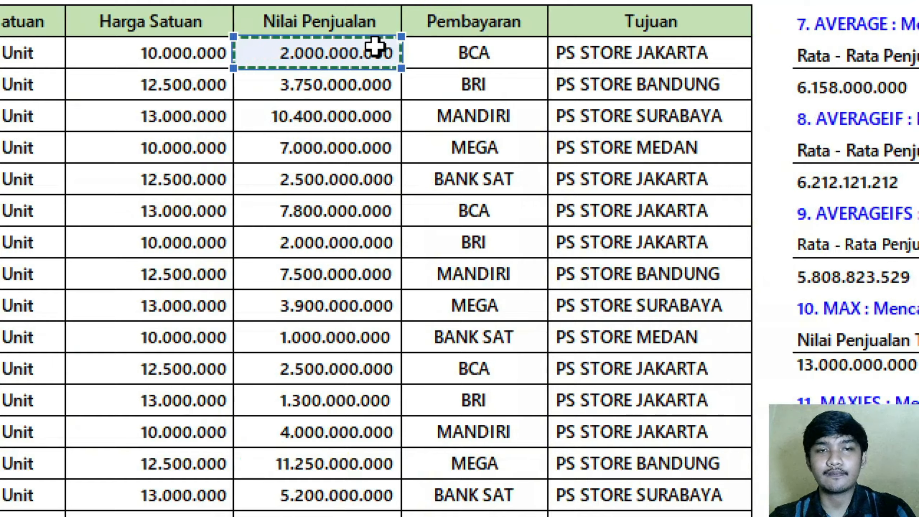
key(ctrl+shift+Down)
drag(899, 384, 902, 47)
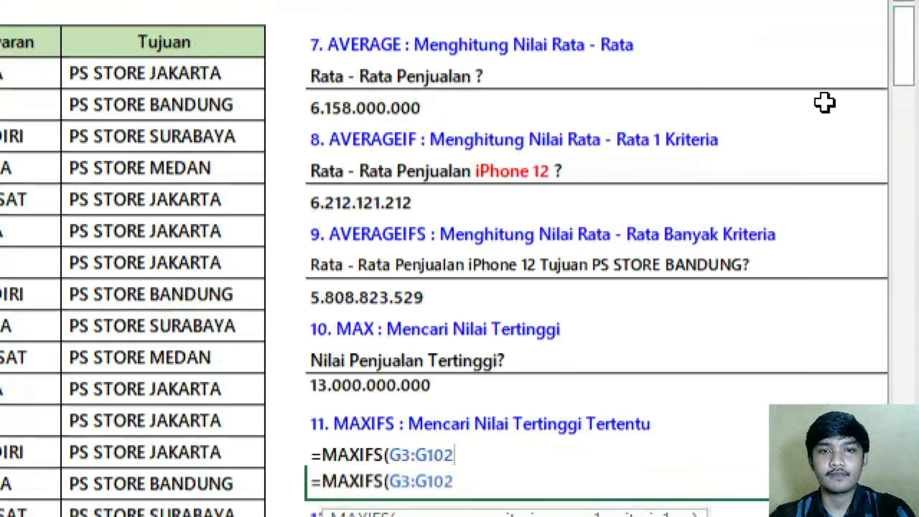
text(;)
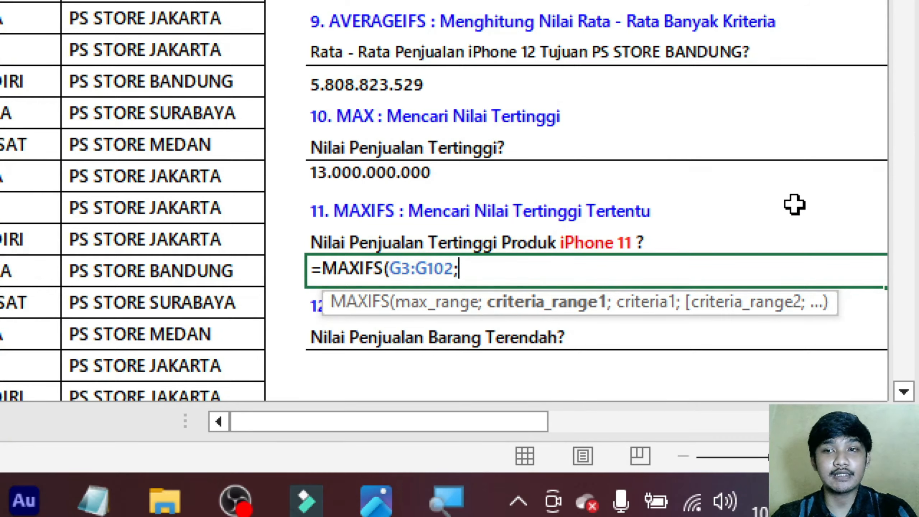
Complete the MAXIFS formula with Produk cells C3:C102 as the criteria range and "iPhone 11" as the criterion
scroll(803, 243, up, 1)
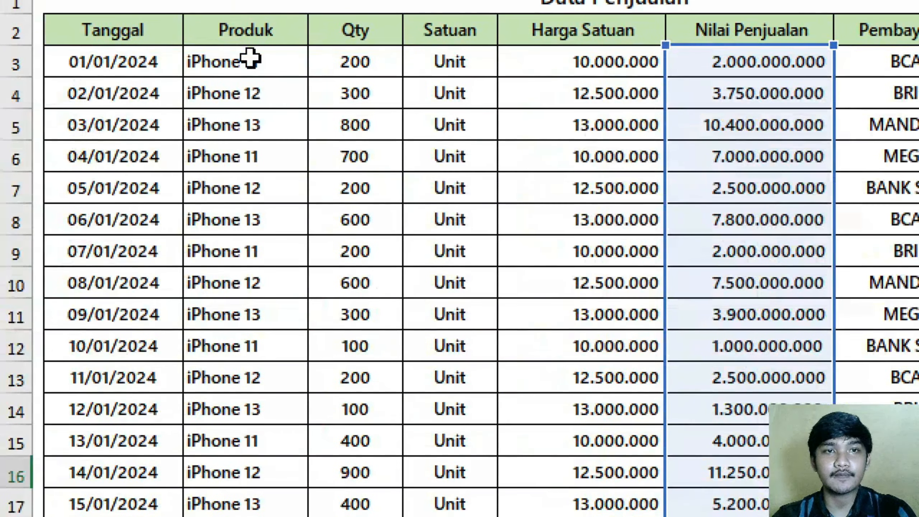
click(250, 59)
key(ctrl+shift+Down)
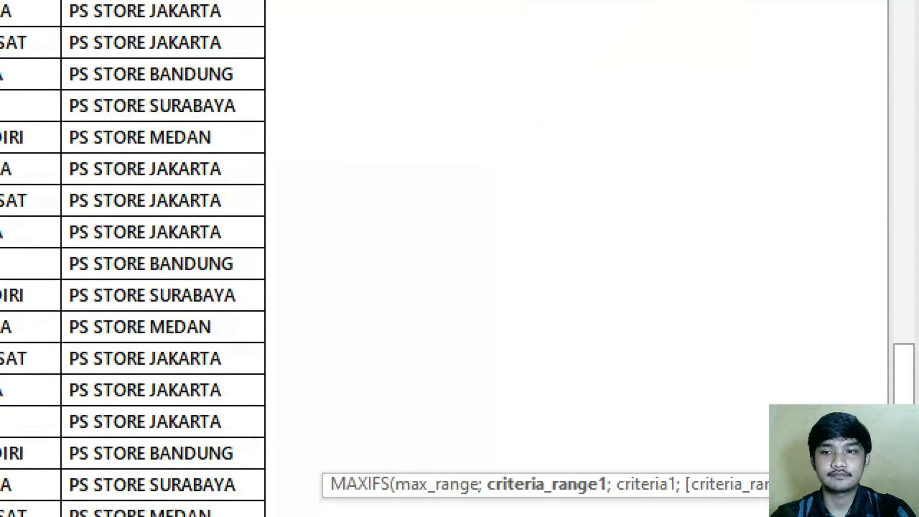
drag(896, 371, 865, 54)
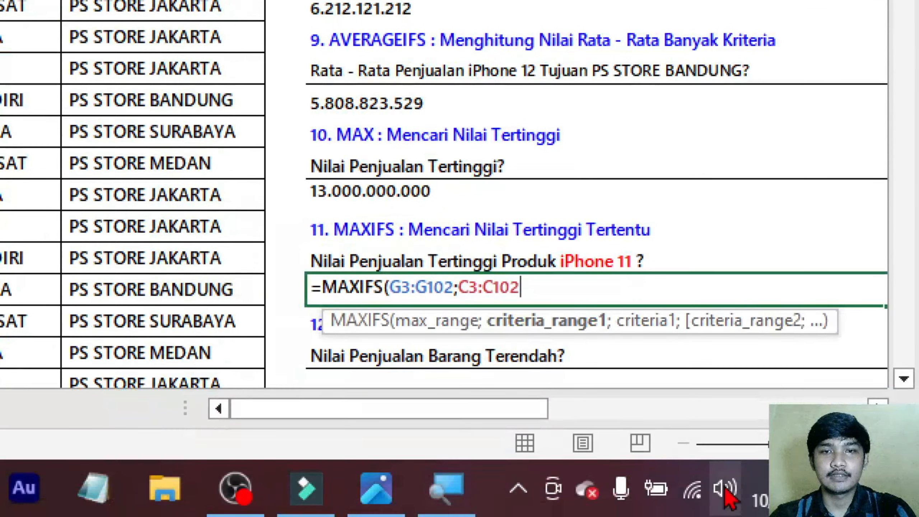
text(;"iPhone 11)
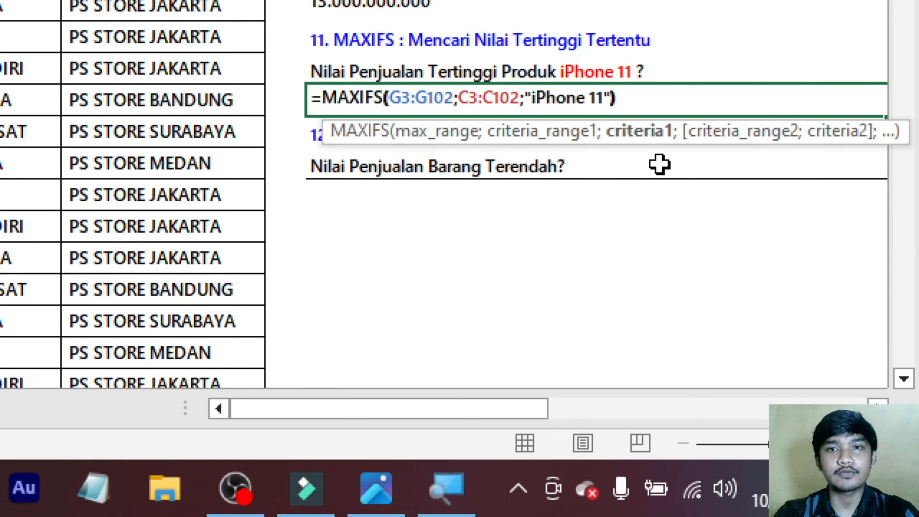
key(ctrl+Return)
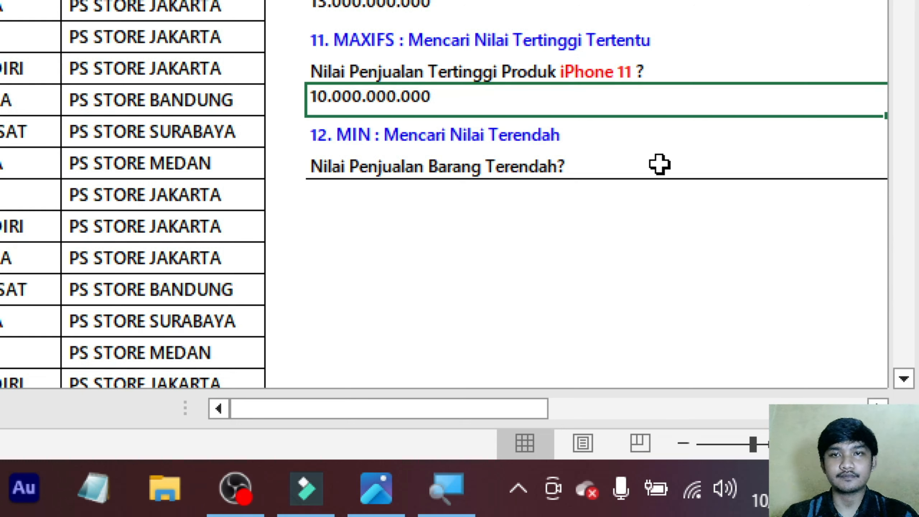
Enter a MIN formula over the Nilai Penjualan cells G3:G102 beneath the "Nilai Penjualan Barang Terendah?" question
click(415, 188)
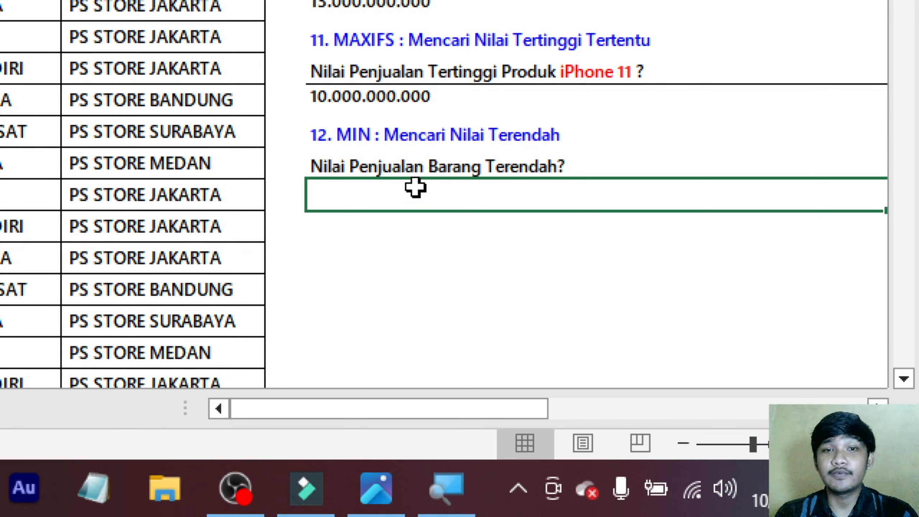
click(435, 158)
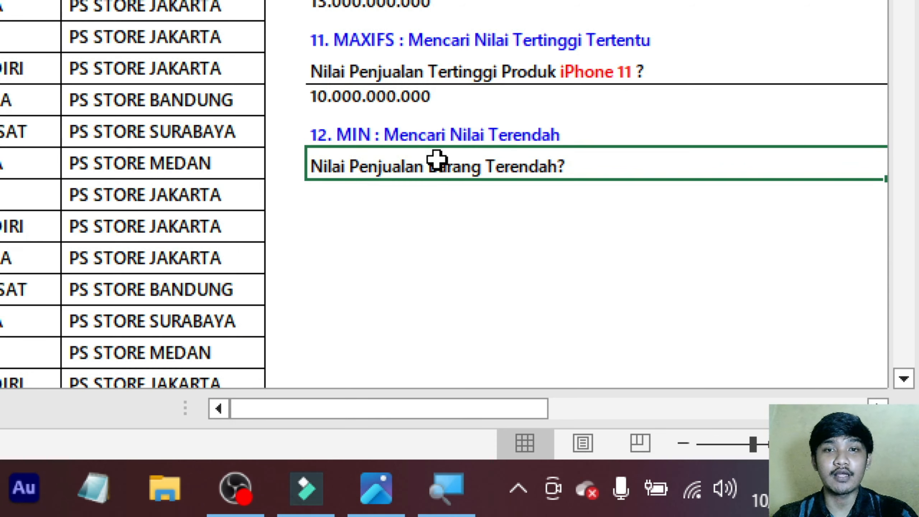
click(455, 196)
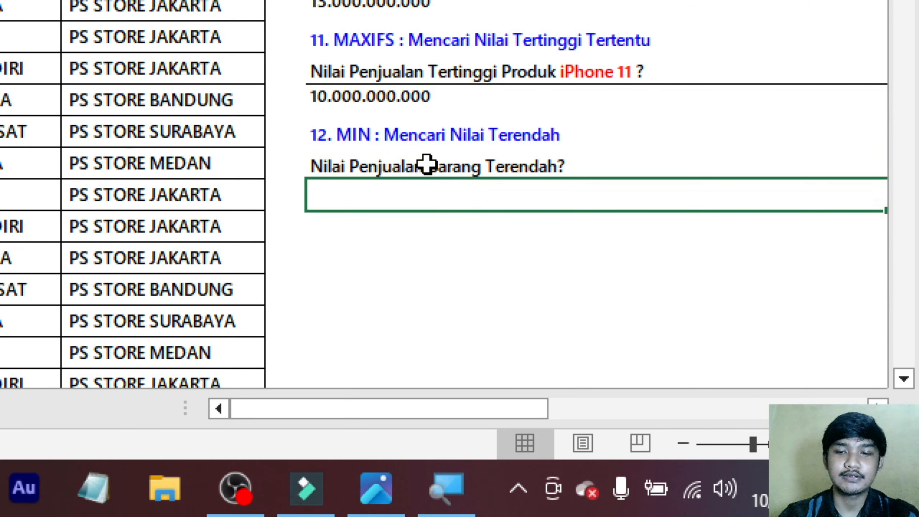
text(=min)
key(Tab)
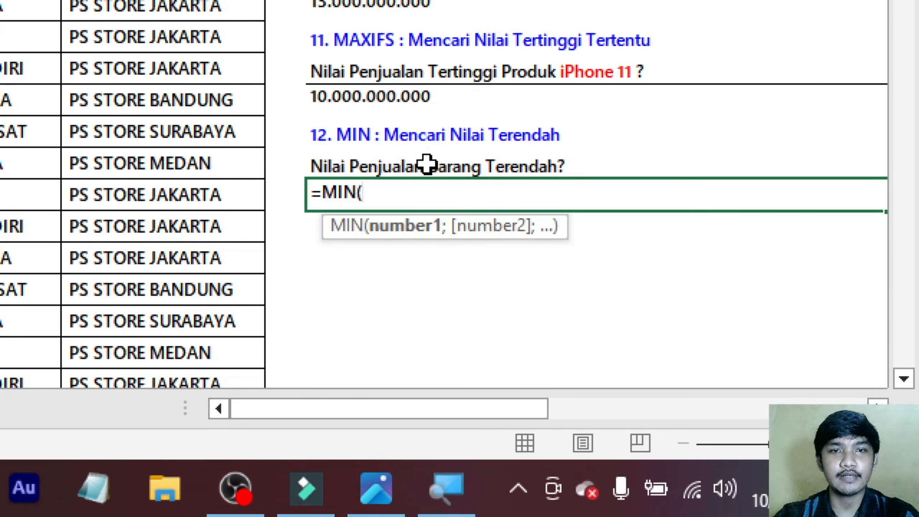
scroll(561, 246, up, 8)
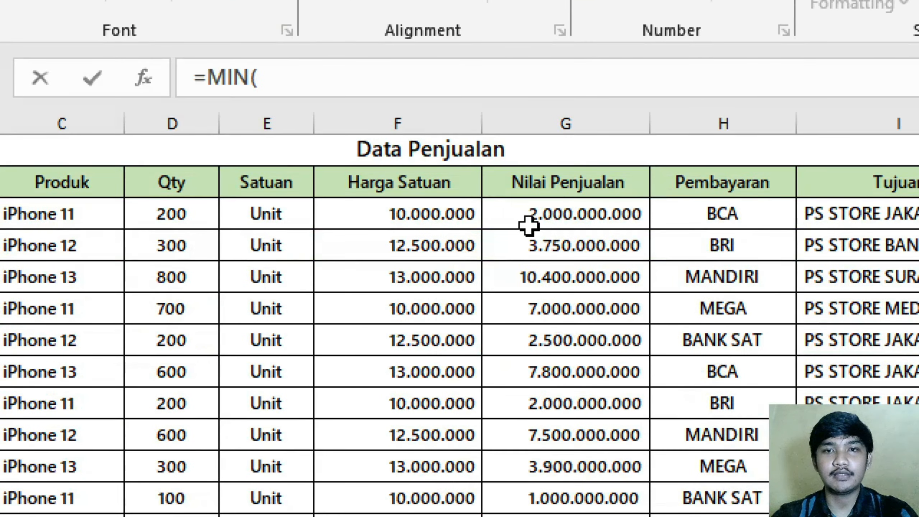
drag(528, 225, 543, 205)
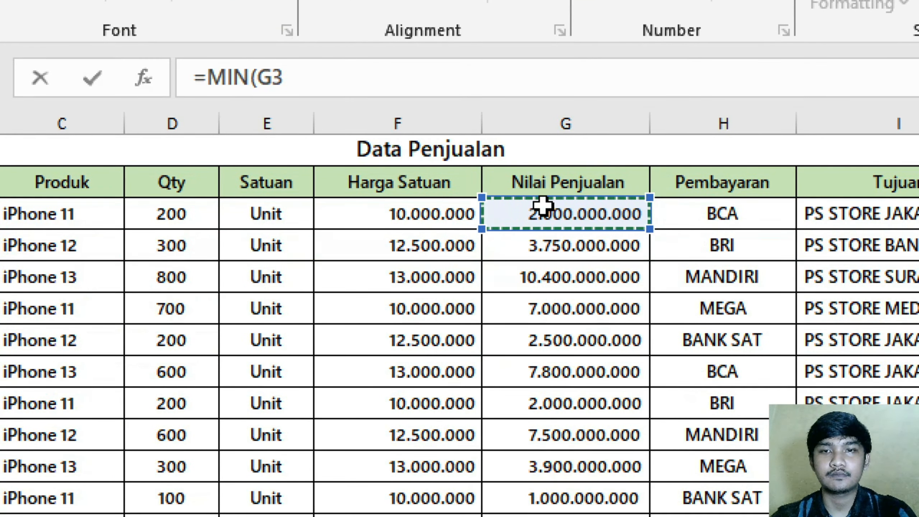
key(ctrl+shift+Down)
key(Return)
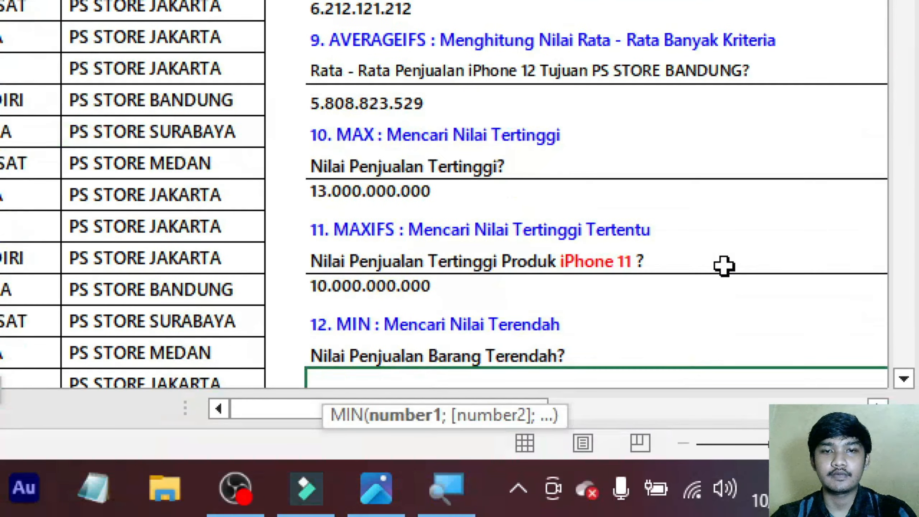
scroll(650, 201, down, 2)
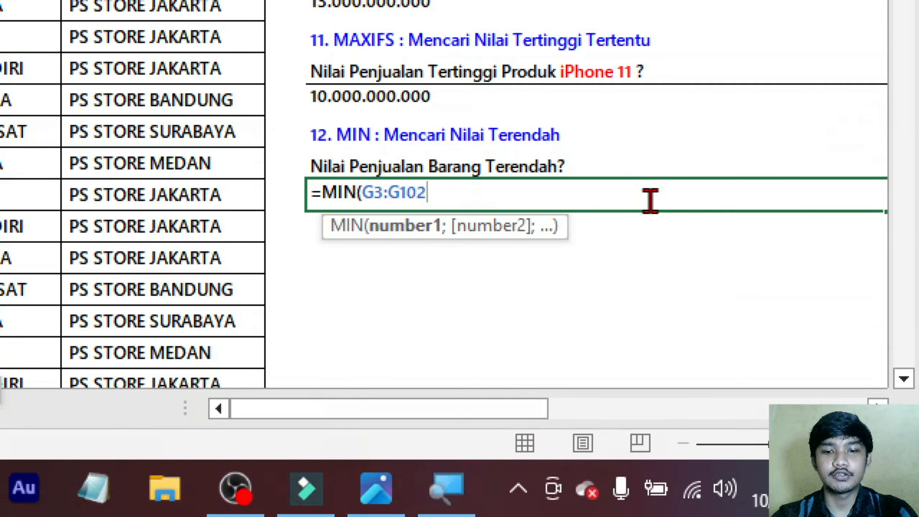
key(ctrl+Return)
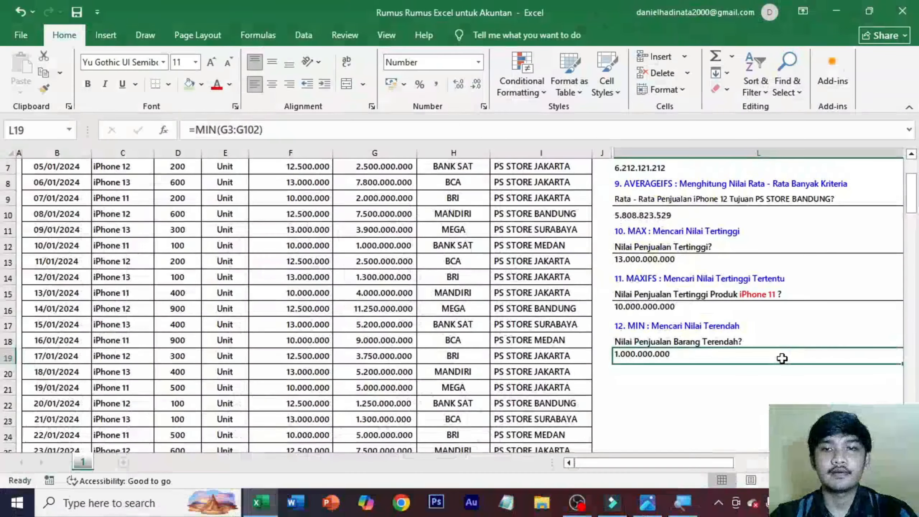
Hide column L so that the MINIFS, VLOOKUP and NOW questions in column M sit beside the sales table
click(747, 153)
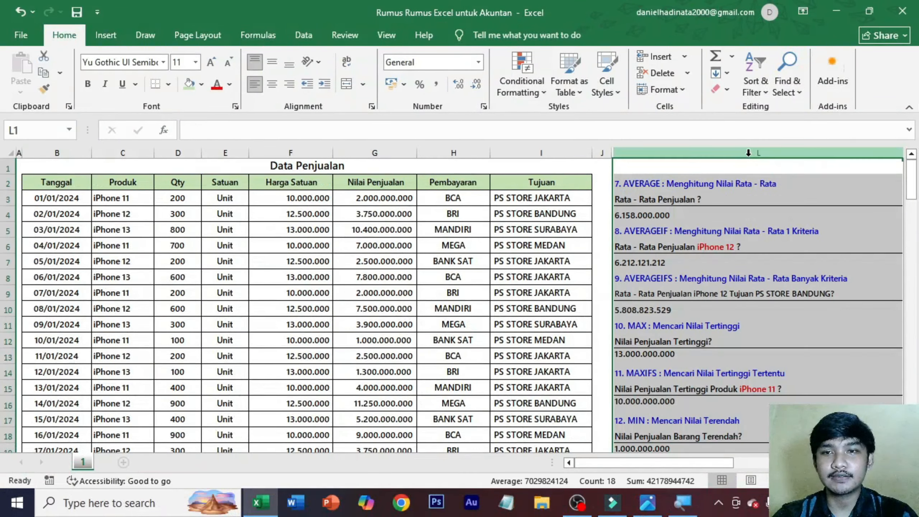
right_click(747, 154)
click(783, 367)
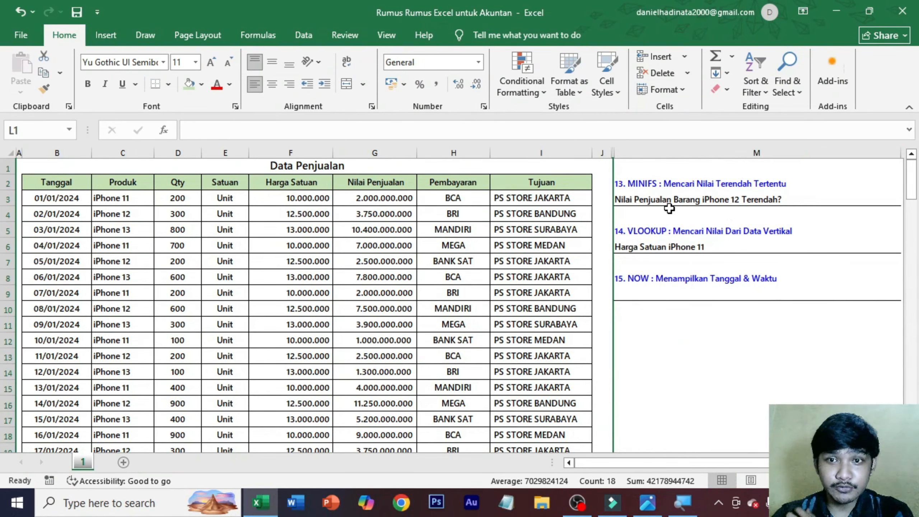
Colour the words "iPhone 12" red in the question under the MINIFS heading
click(670, 209)
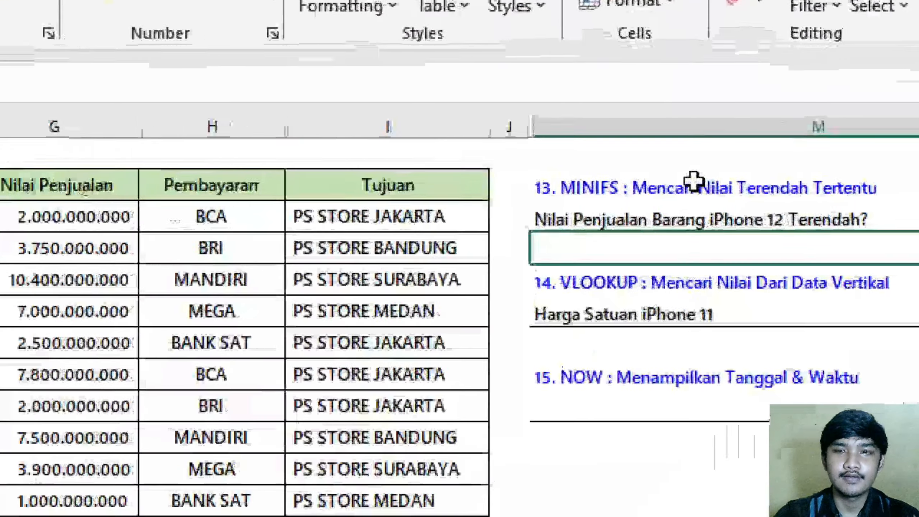
click(433, 217)
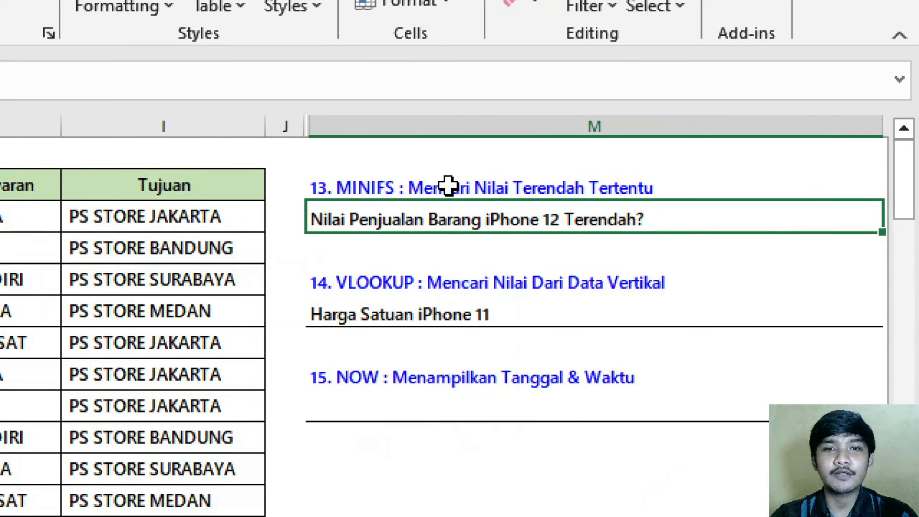
click(448, 187)
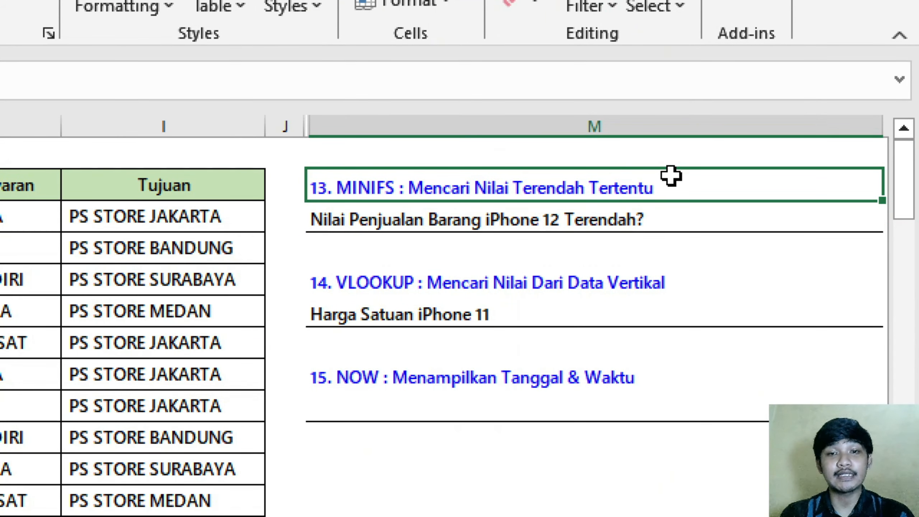
click(632, 221)
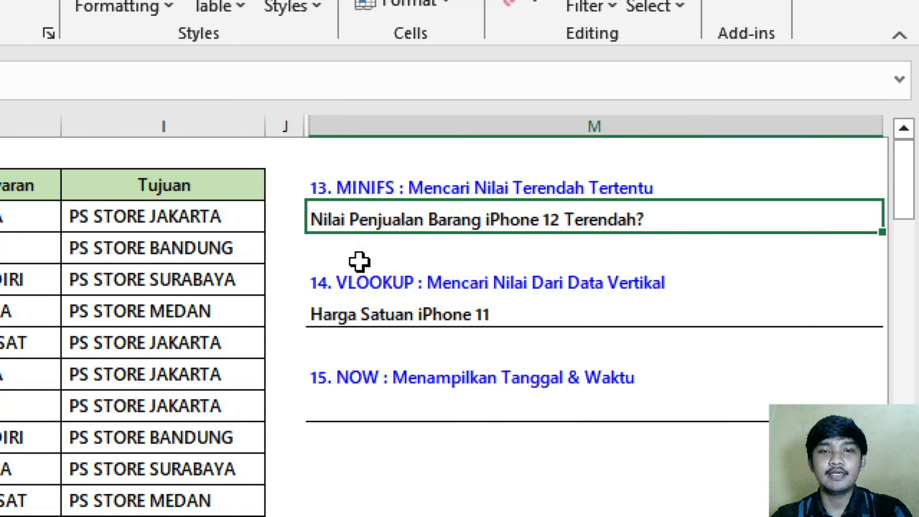
double_click(560, 220)
drag(560, 220, 486, 220)
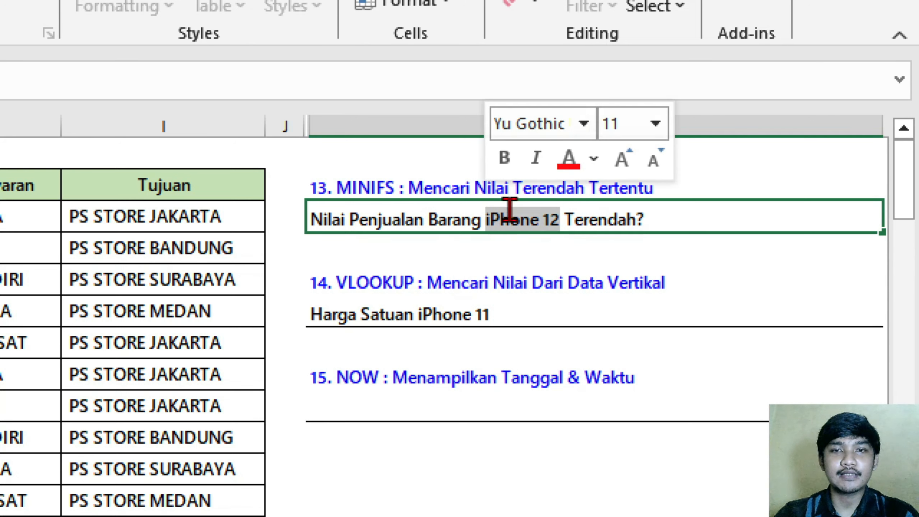
click(568, 159)
Start a MINIFS formula beneath the iPhone 12 question with Nilai Penjualan cells G3:G102 as the min range
click(513, 245)
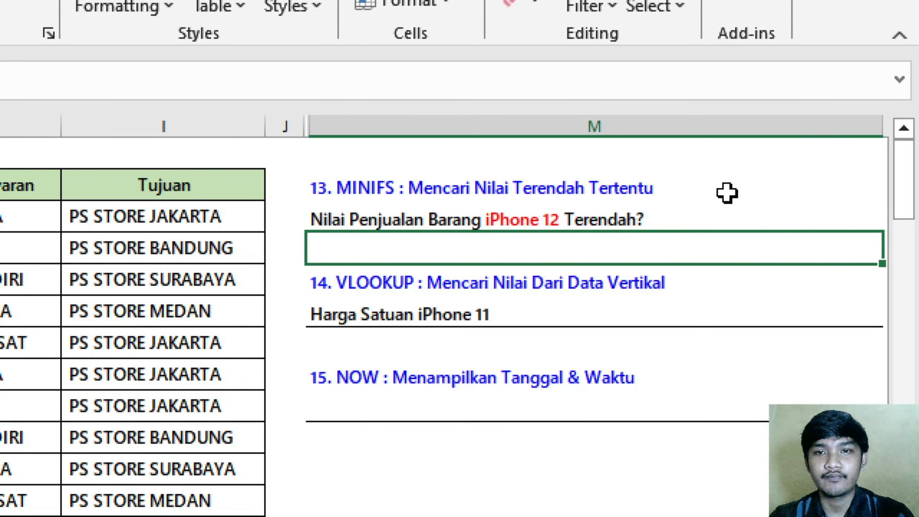
text(=)
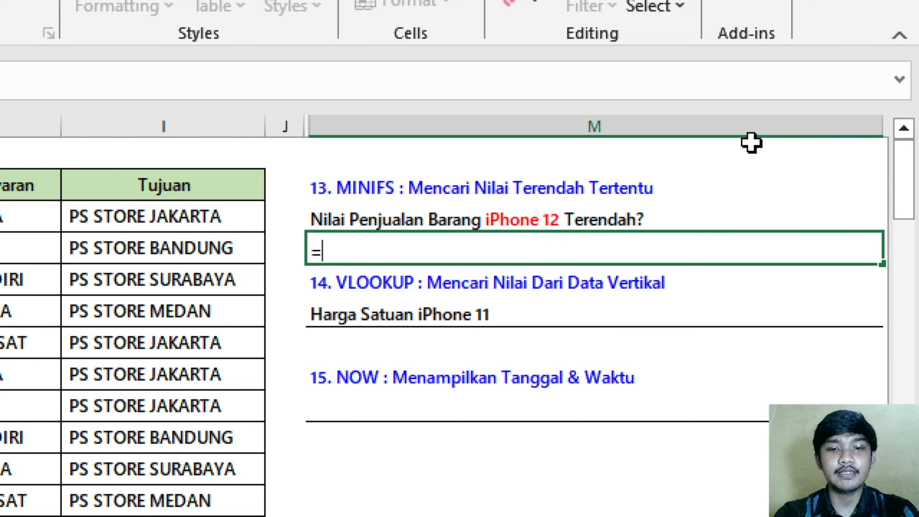
text(minifs)
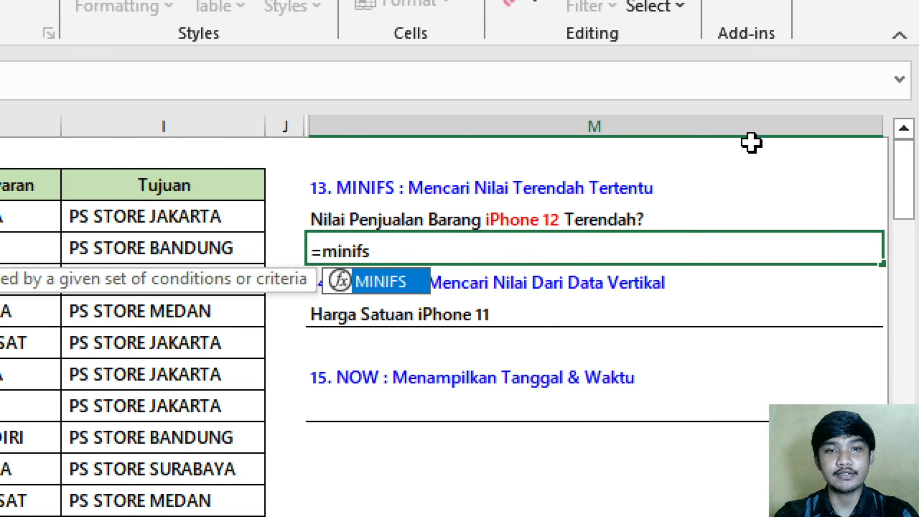
key(Tab)
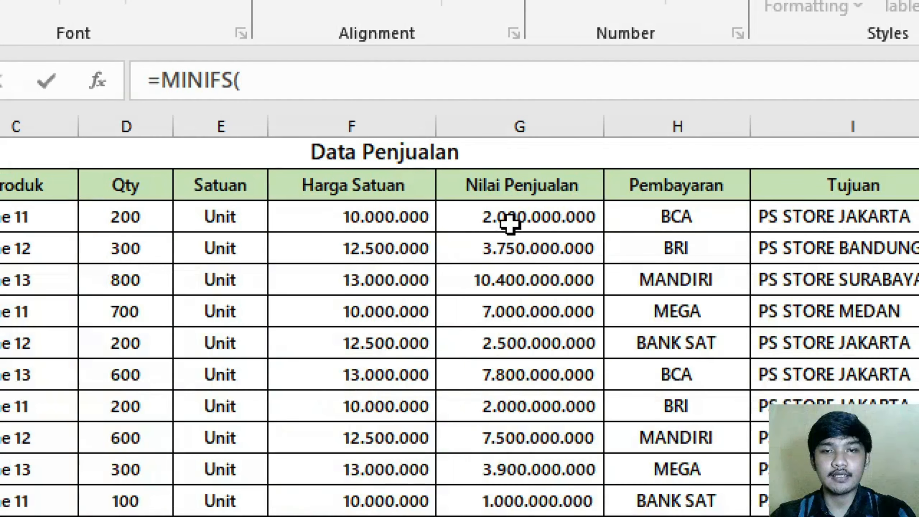
click(510, 223)
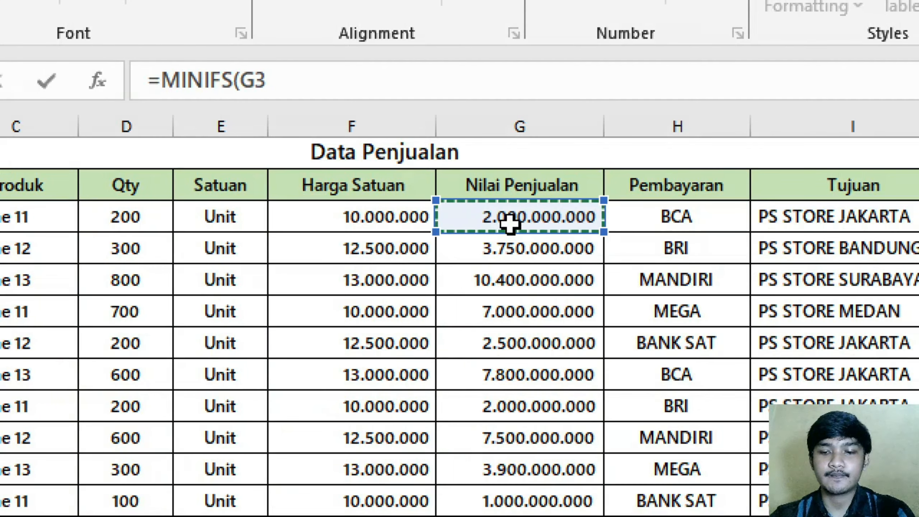
key(ctrl+shift+Down)
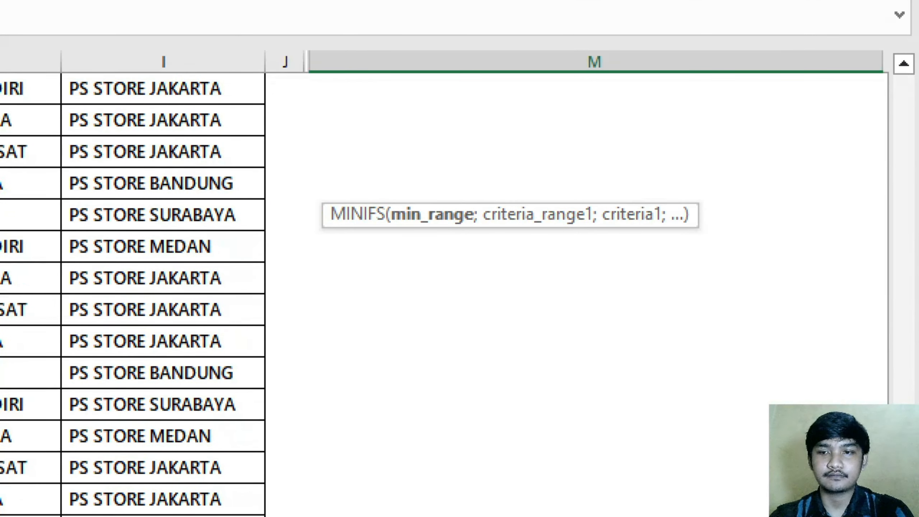
drag(905, 481, 904, 152)
text(;)
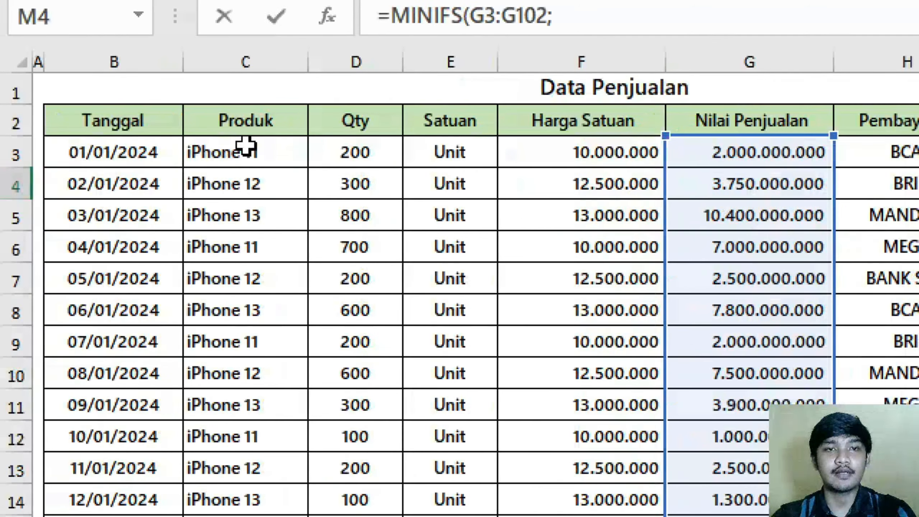
Complete the MINIFS formula with Produk cells C3:C102 as the criteria range and "iPhone 12" as the criterion
click(246, 148)
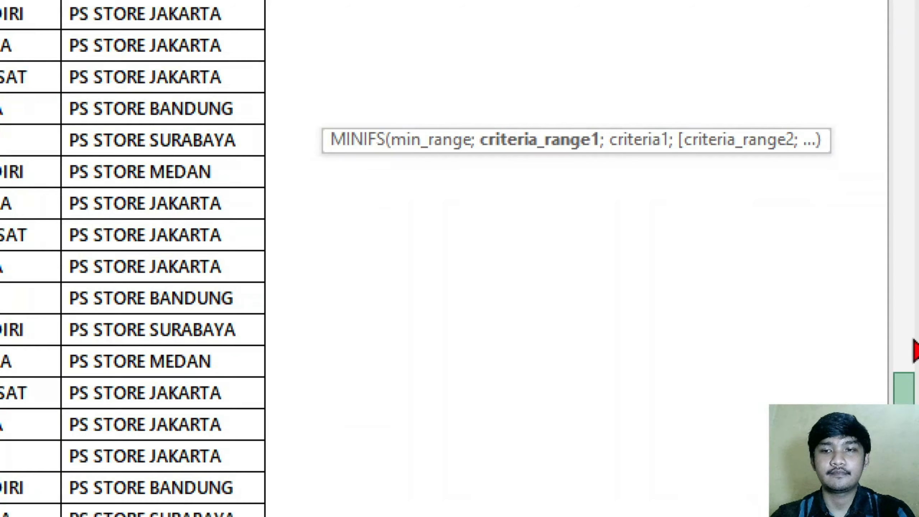
text(;)
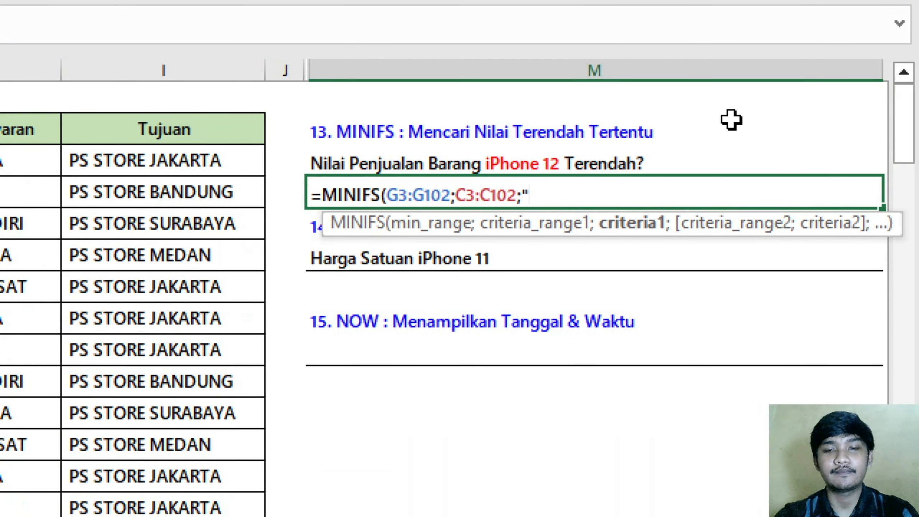
text("iP)
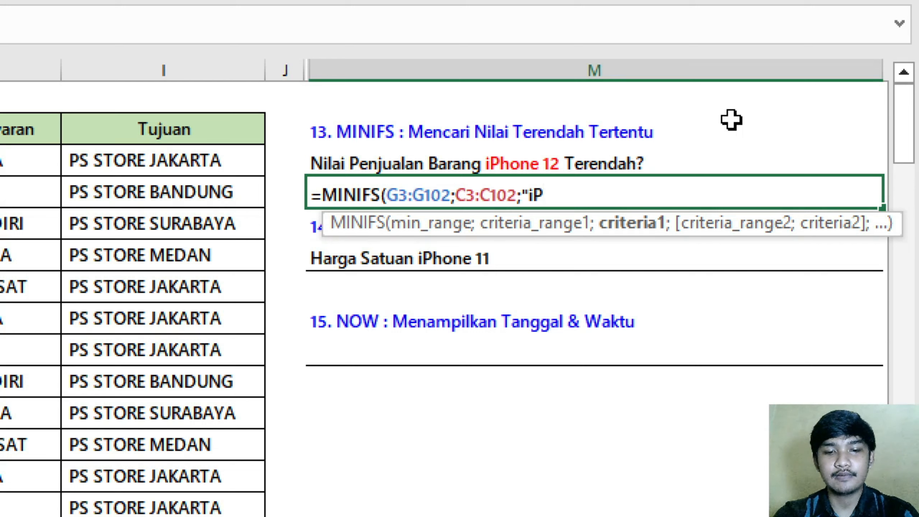
text(hone 12)
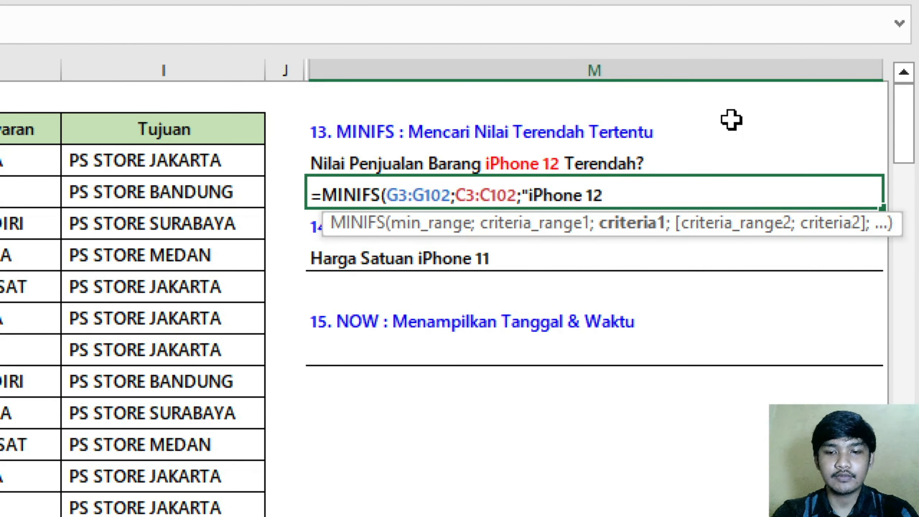
text("))
key(ctrl+Return)
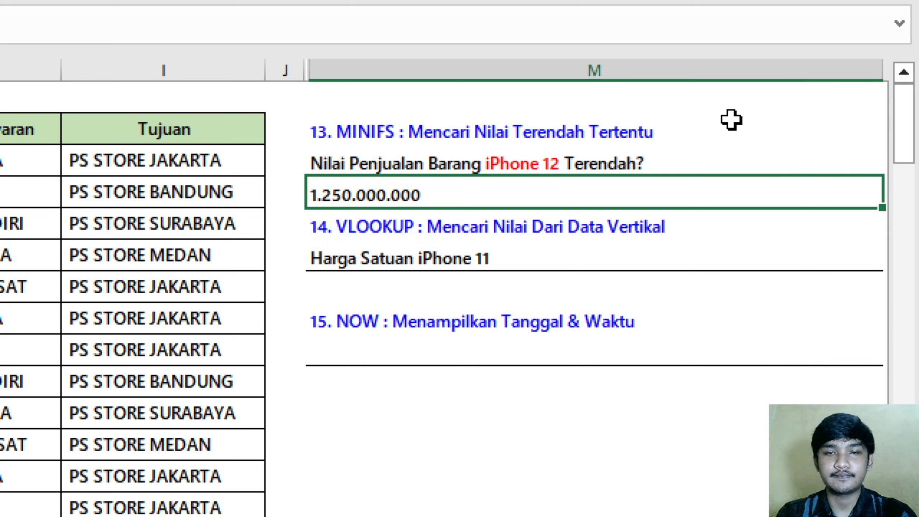
Examine the VLOOKUP heading and how the sales table arranges its column headers and the records running vertically beneath them
click(536, 250)
click(557, 212)
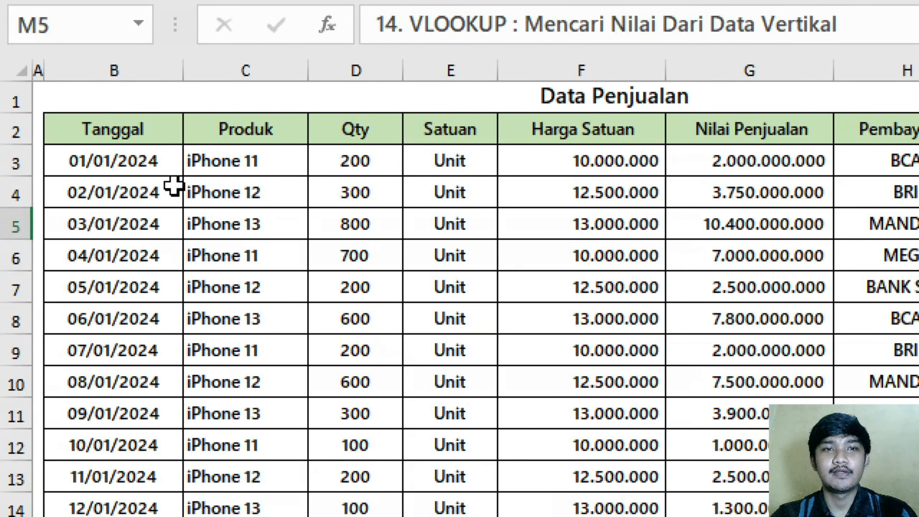
click(156, 158)
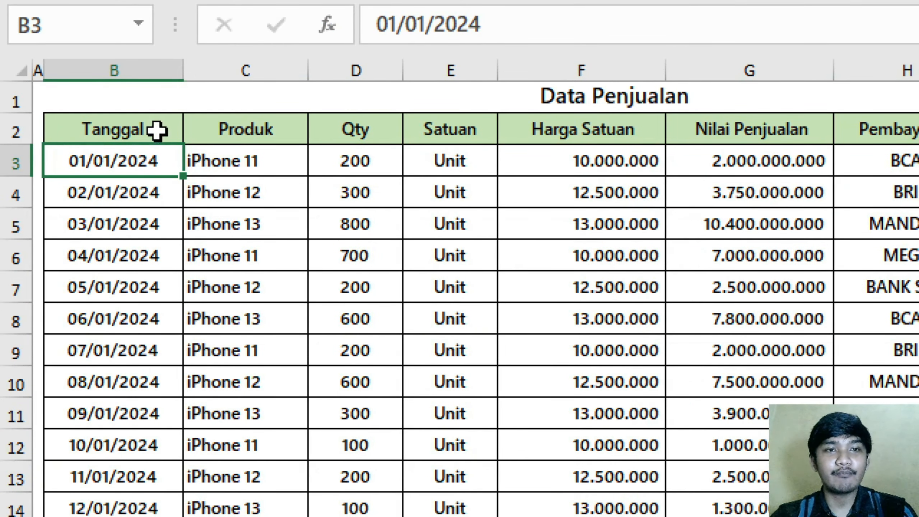
drag(147, 159, 135, 477)
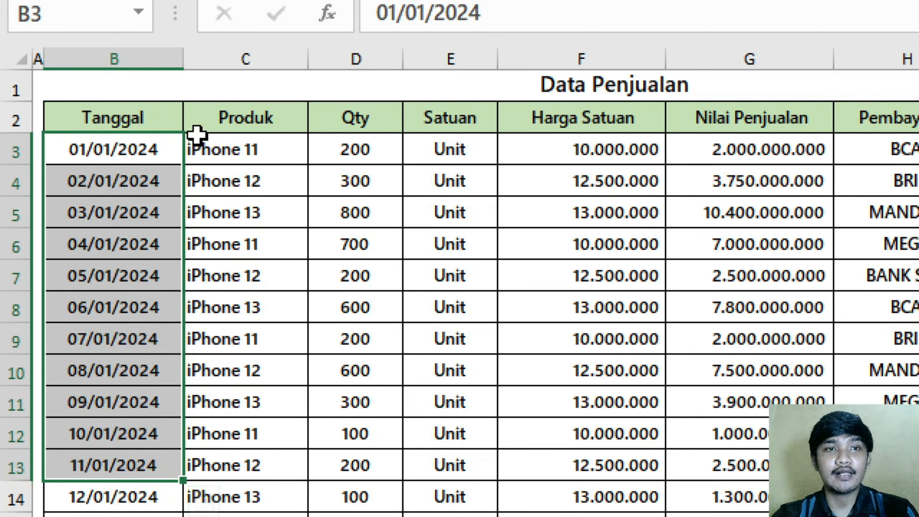
drag(153, 117, 768, 117)
click(129, 144)
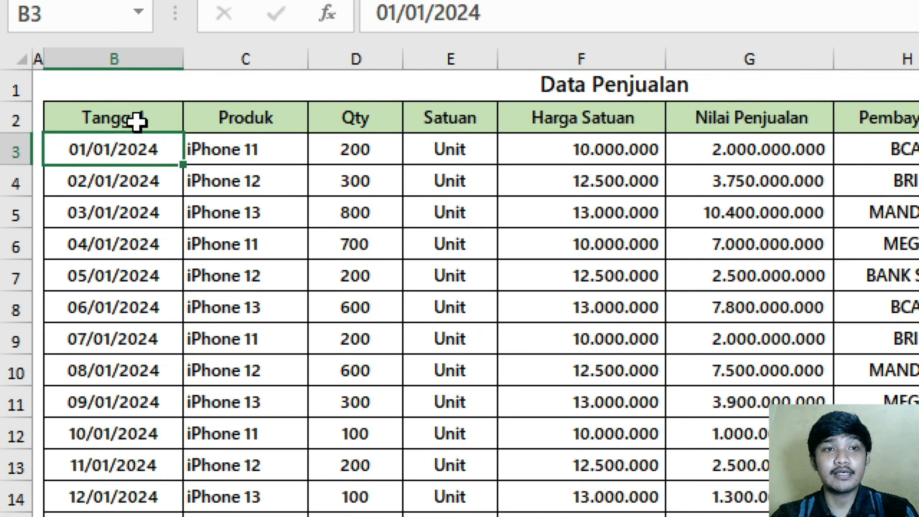
drag(136, 121, 716, 119)
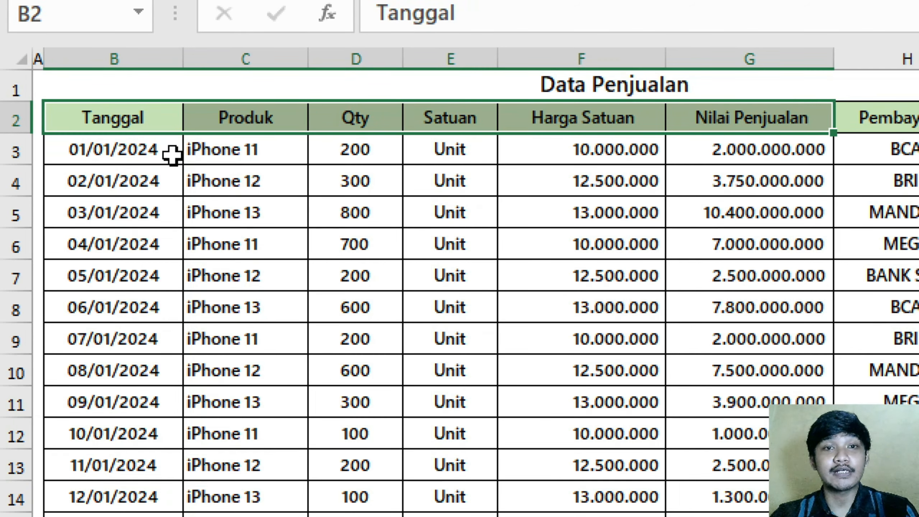
click(251, 144)
click(161, 117)
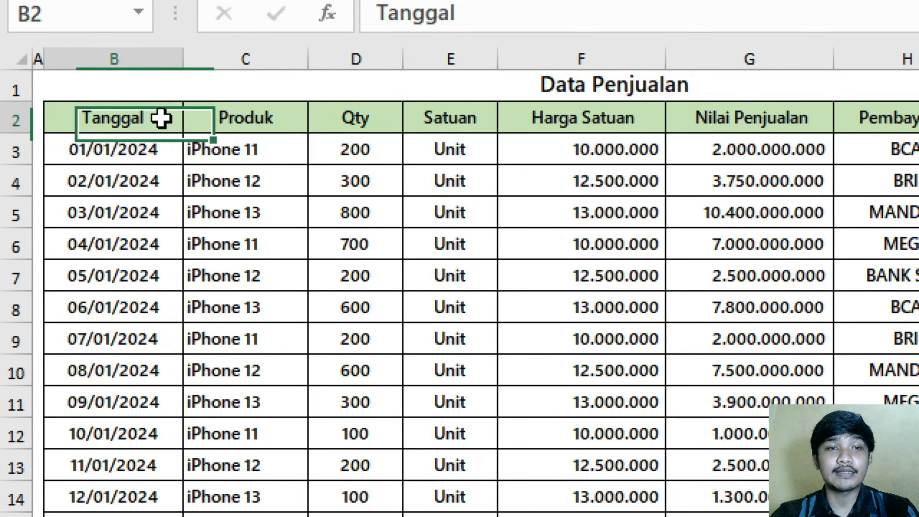
drag(161, 118, 120, 453)
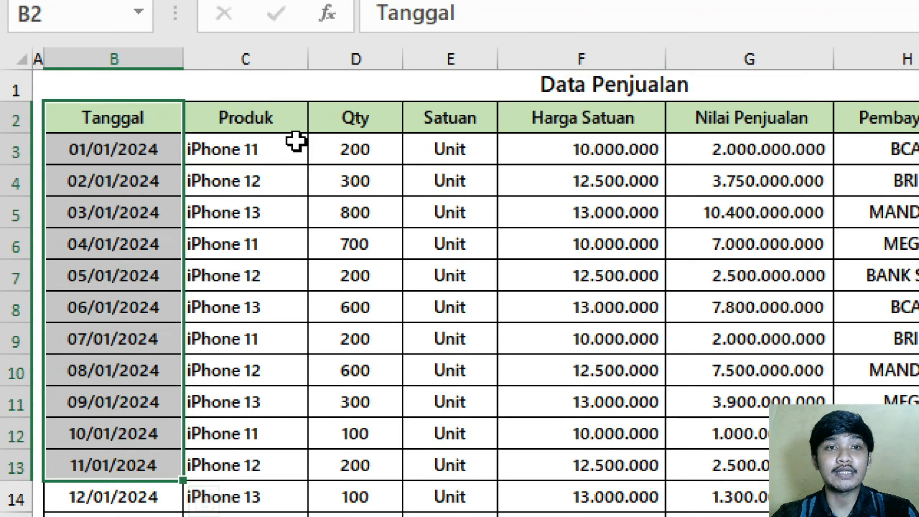
drag(242, 150, 784, 150)
click(607, 330)
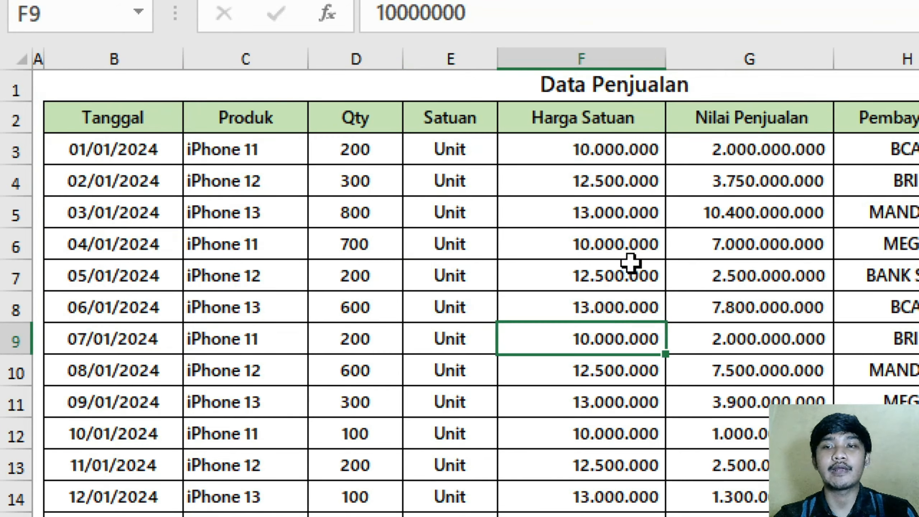
Start a VLOOKUP formula in the cell beneath "Harga Satuan iPhone 11" with "iPhone 11" as the lookup value
drag(476, 283, 470, 298)
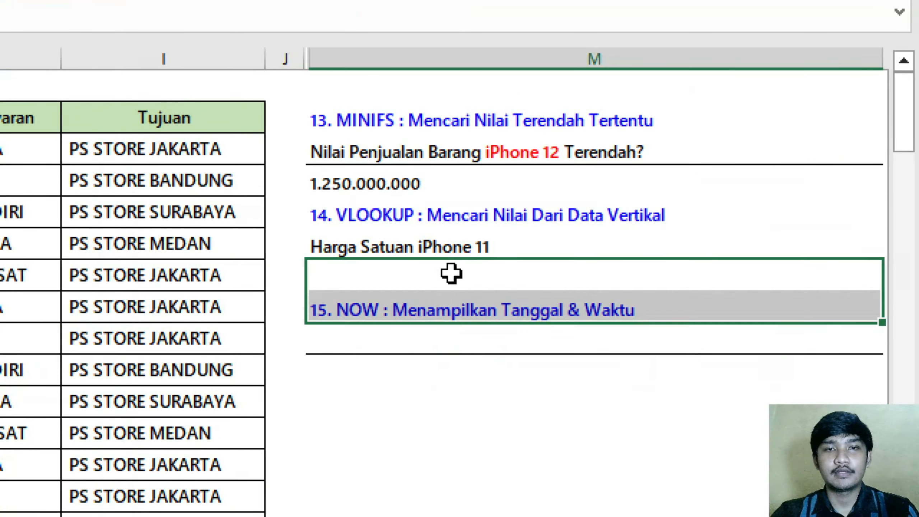
click(467, 250)
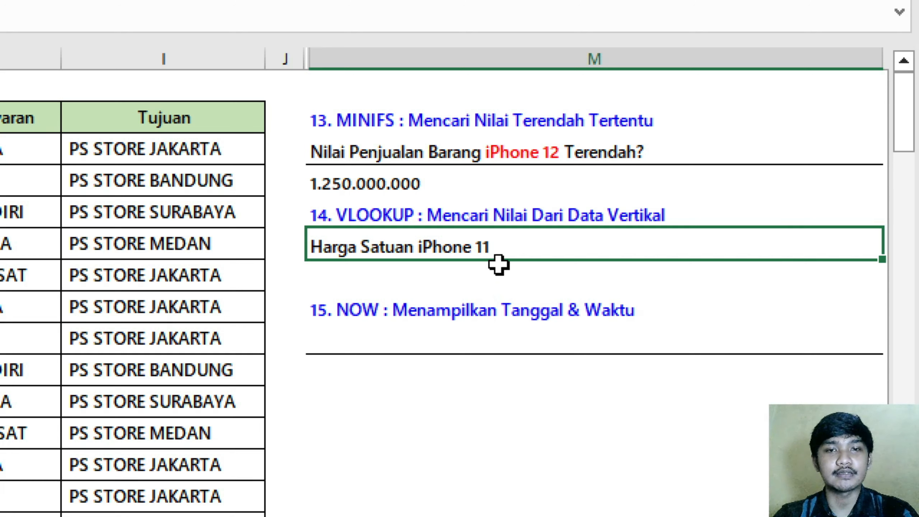
click(487, 275)
text(=)
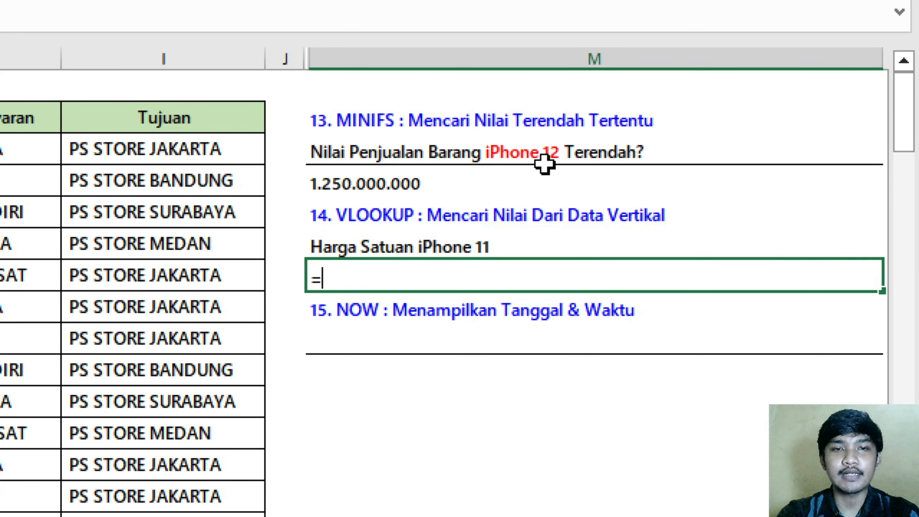
text(vlookup)
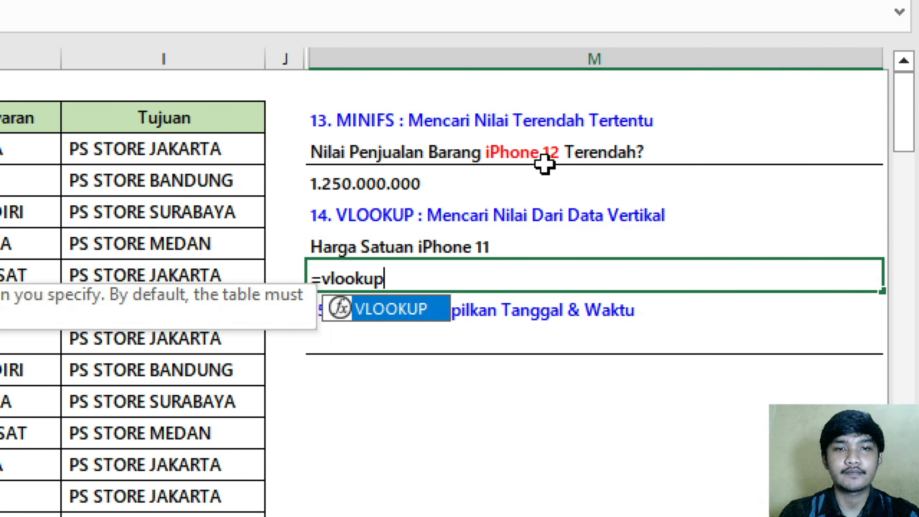
key(Tab)
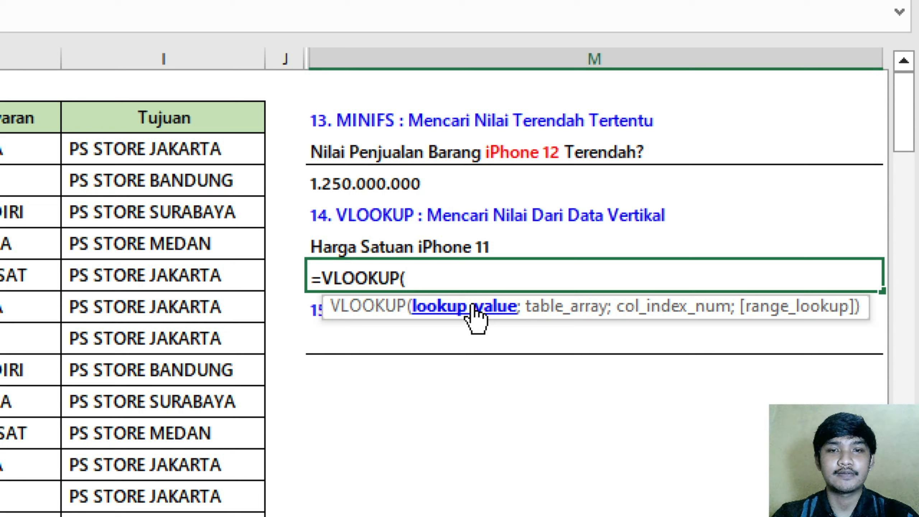
text("i)
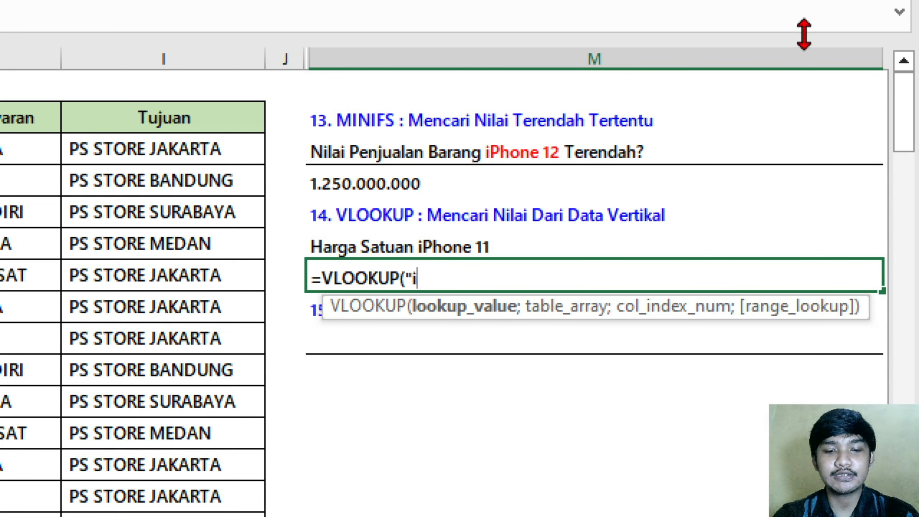
text(h)
key(BackSpace)
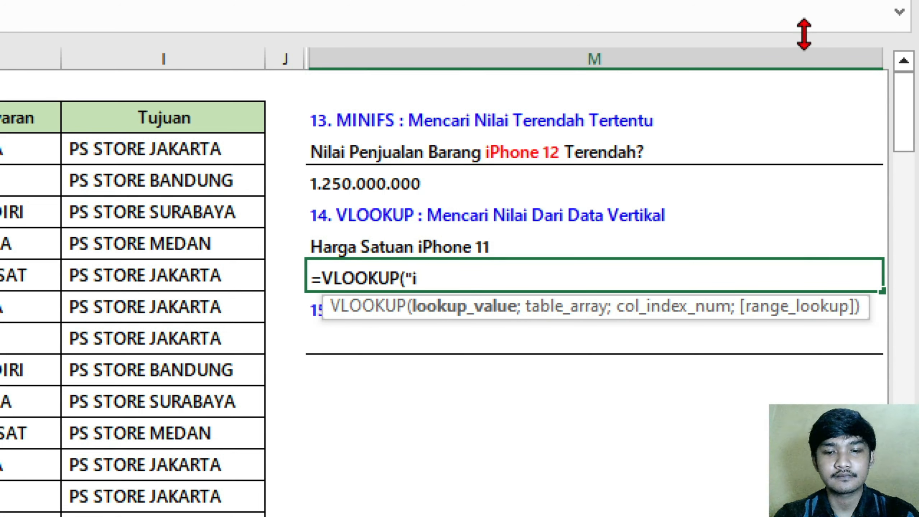
text(Phone 11)
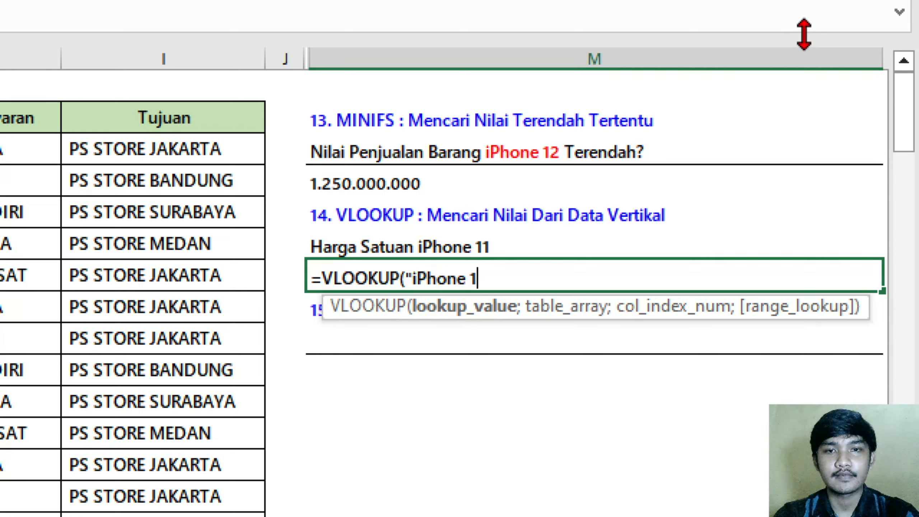
Add the sales table cells C2:F102, from Produk through Harga Satuan, as the VLOOKUP formula's table array
text(";)
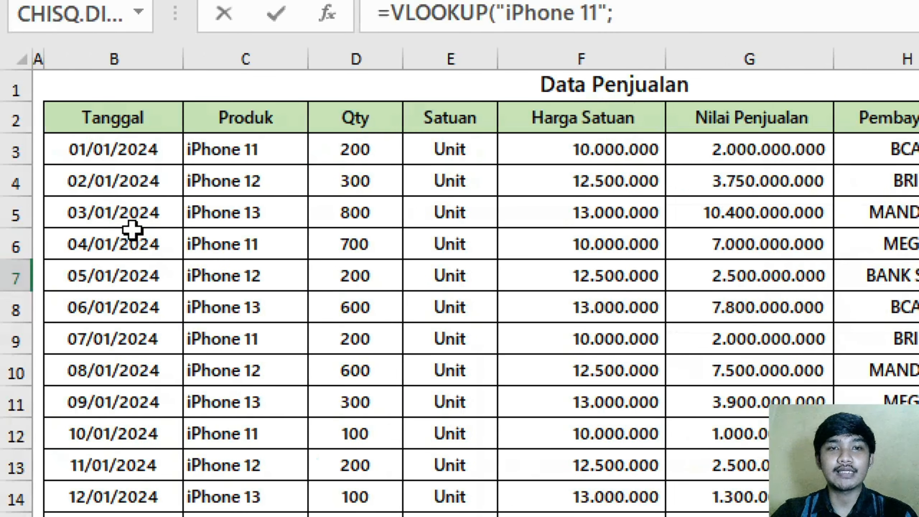
drag(231, 105, 564, 109)
key(ctrl+shift+Down)
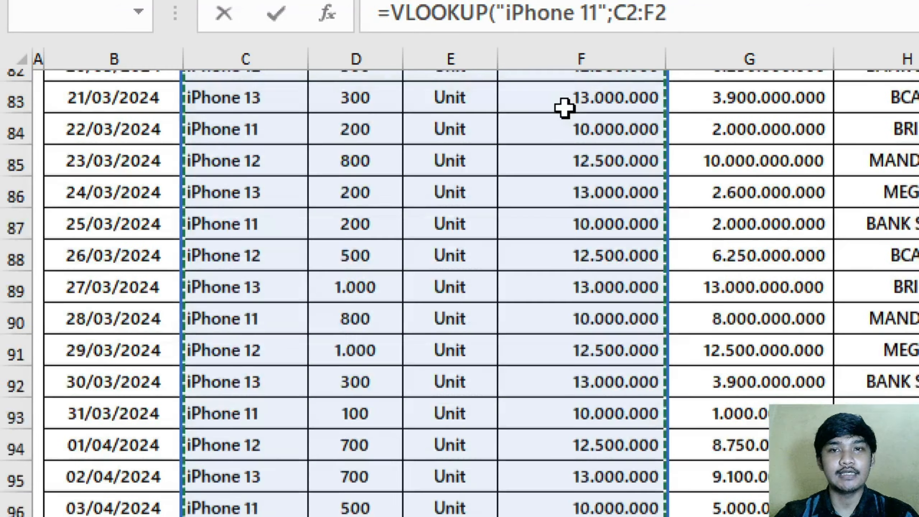
scroll(747, 322, up, 18)
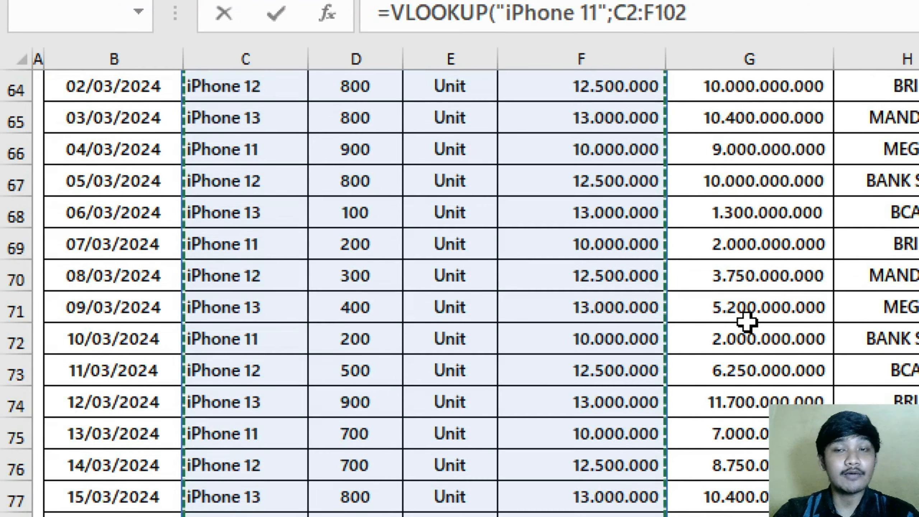
scroll(747, 322, up, 10)
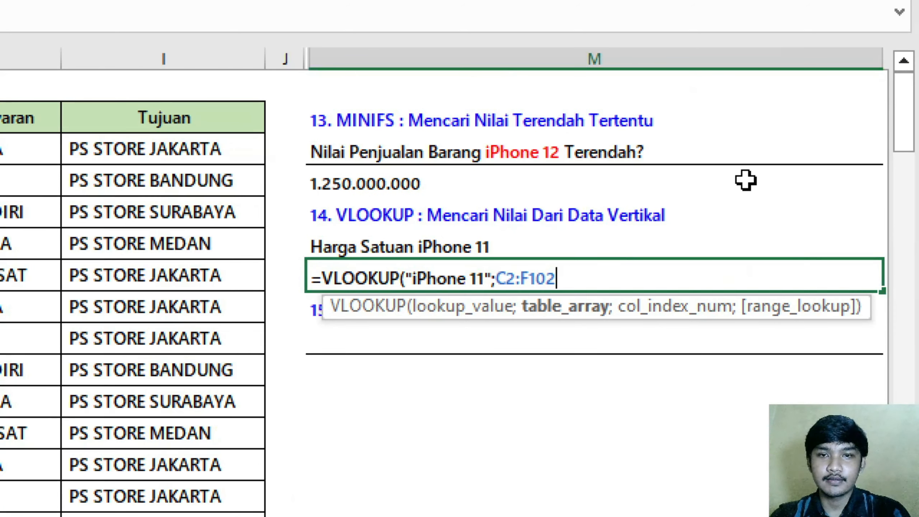
Complete the VLOOKUP formula with column index 4 and FALSE for an exact match
text(;)
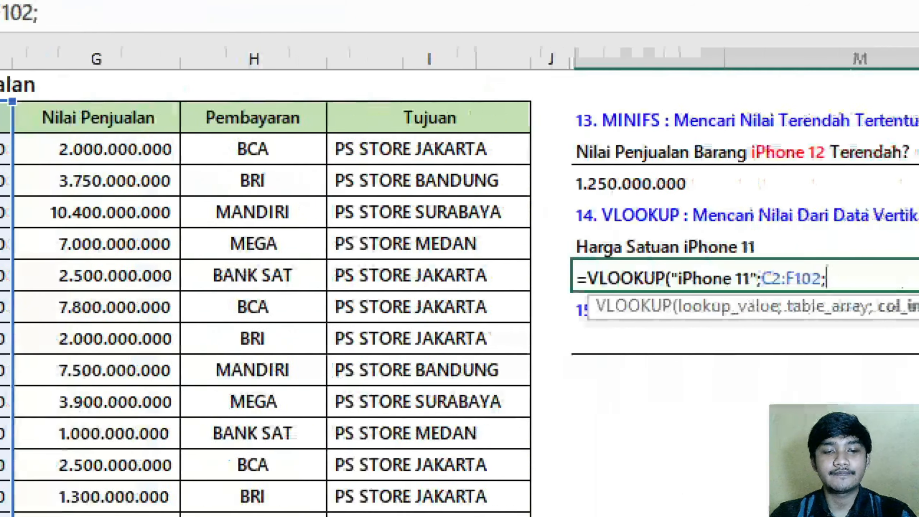
text(4;)
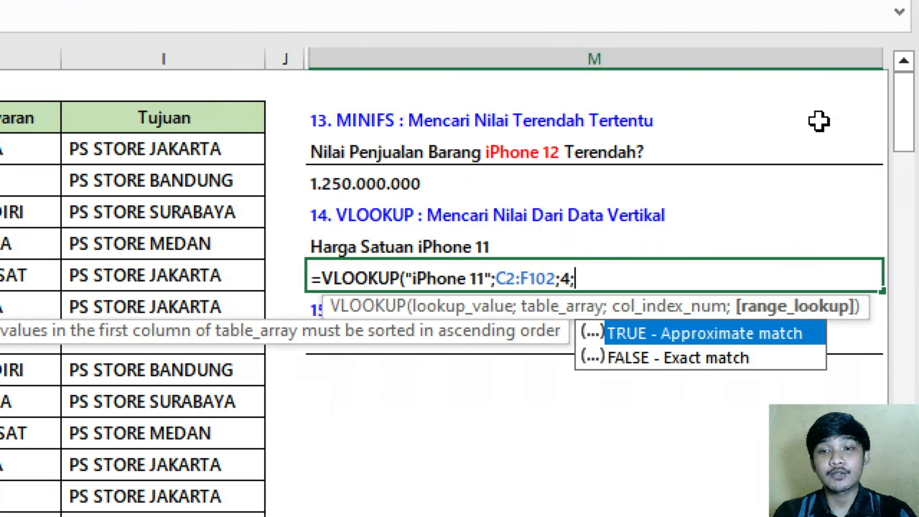
key(Down)
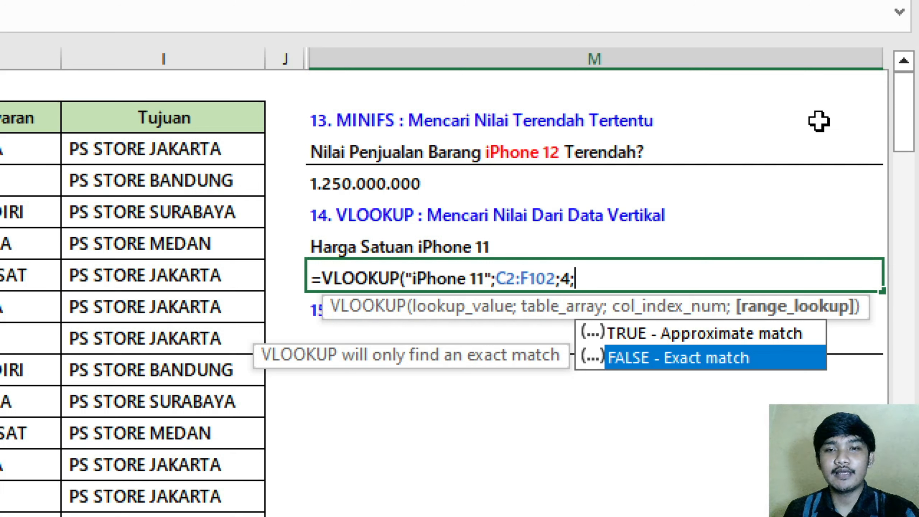
key(Tab)
text())
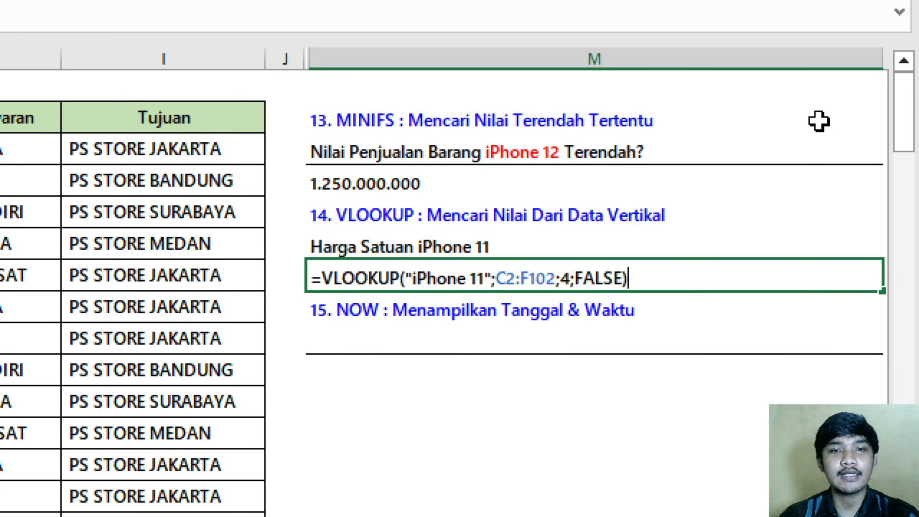
key(ctrl+Return)
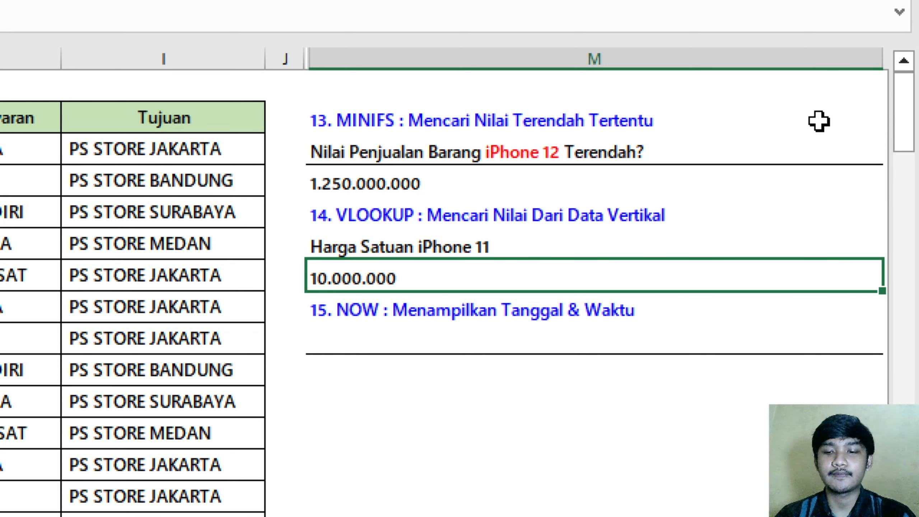
Enter the formula =NOW() in the empty cell beneath the "15. NOW : Menampilkan Tanggal & Waktu" heading
key(Down)
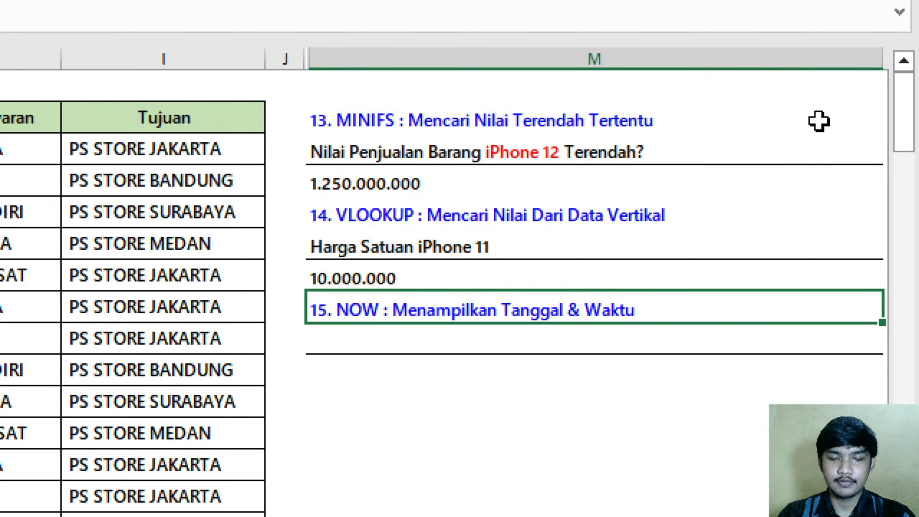
key(Down)
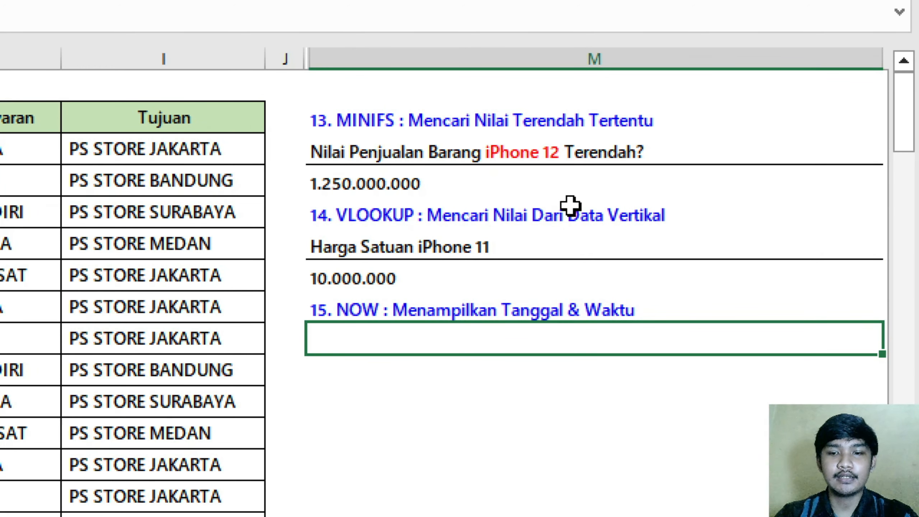
text(=now)
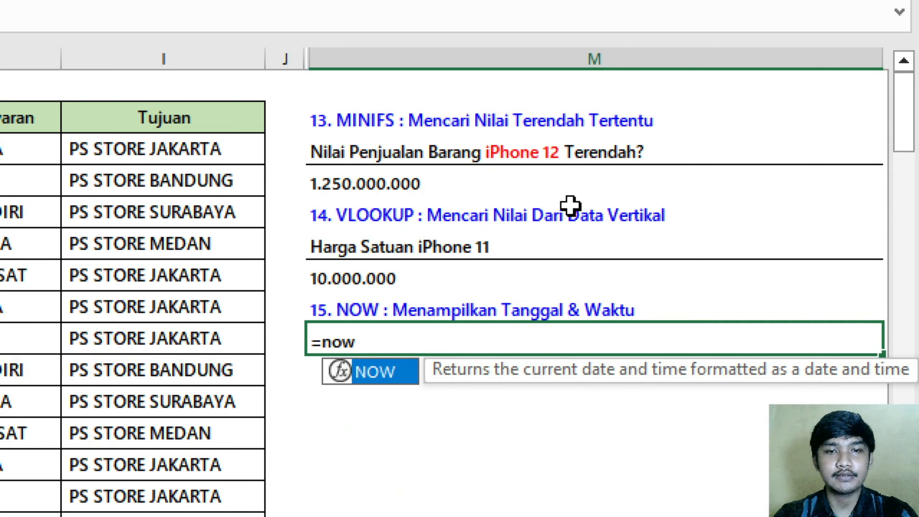
key(Tab)
text())
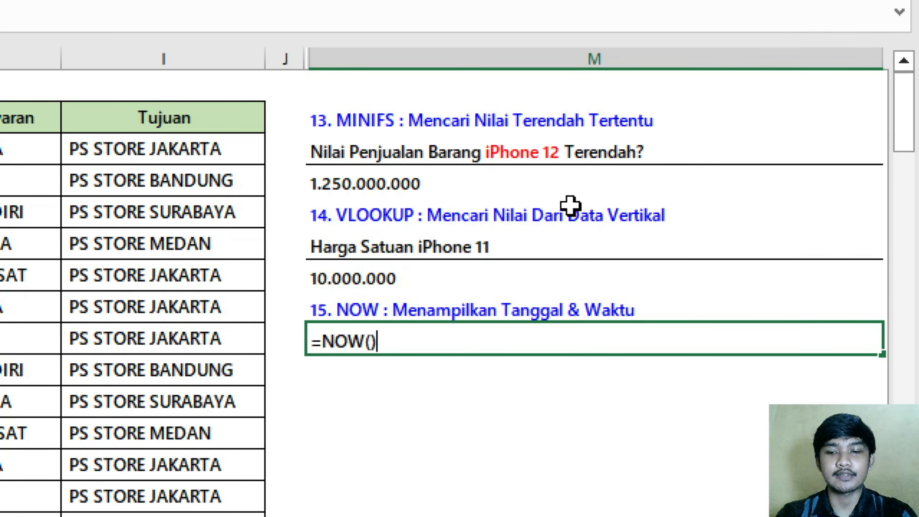
key(ctrl+Return)
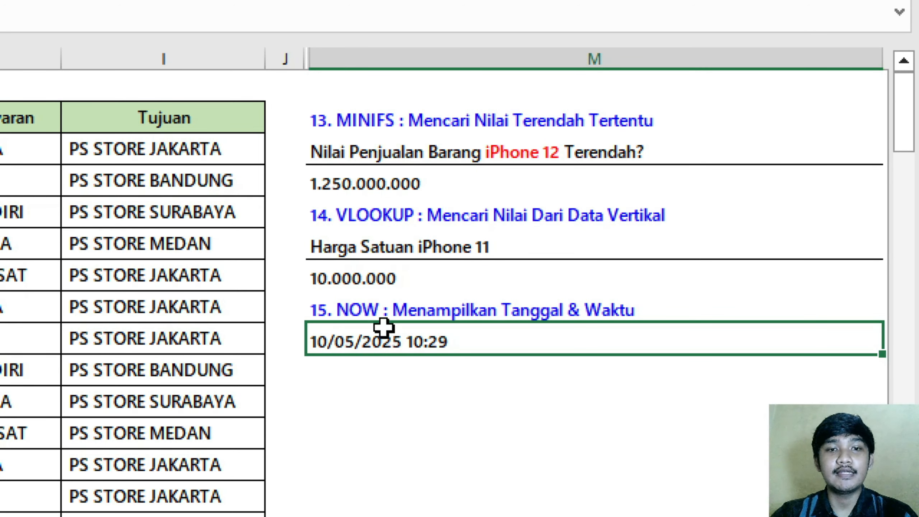